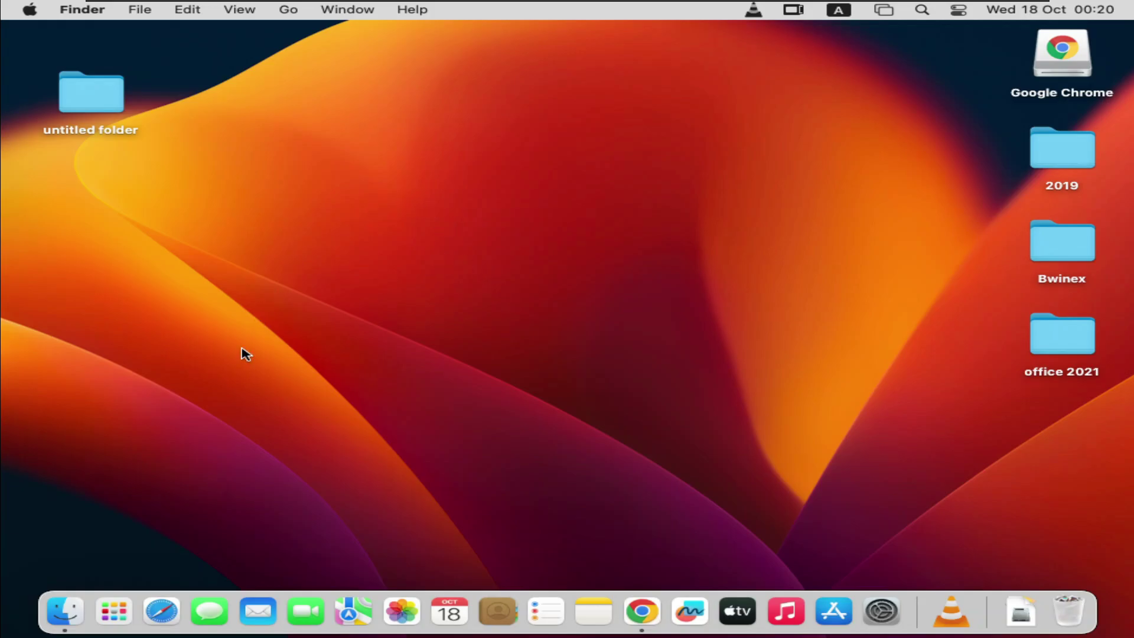
Step: Open a new Finder window from the Dock
click(66, 614)
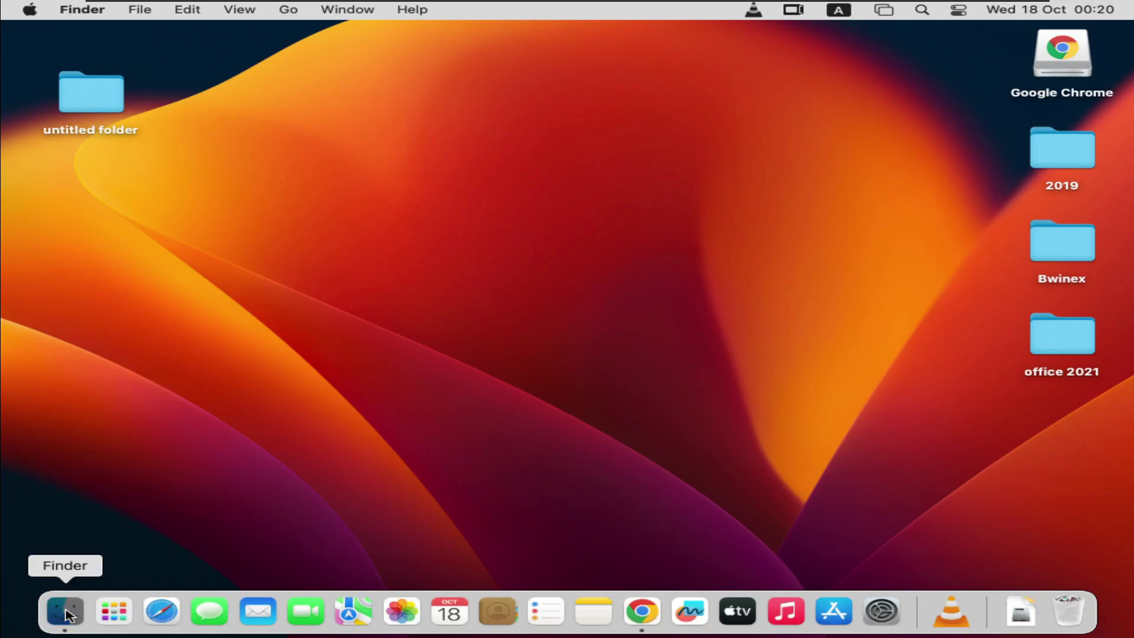
Step: Show the Applications folder in a full-screen Finder window, scrolled to the Microsoft apps
click(134, 171)
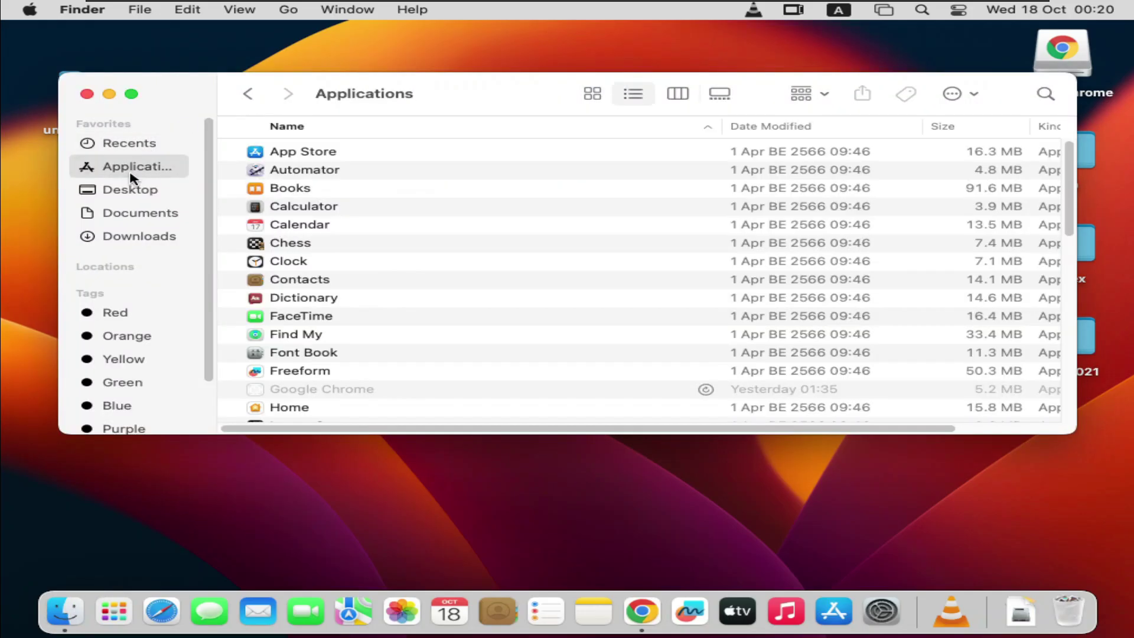
click(132, 95)
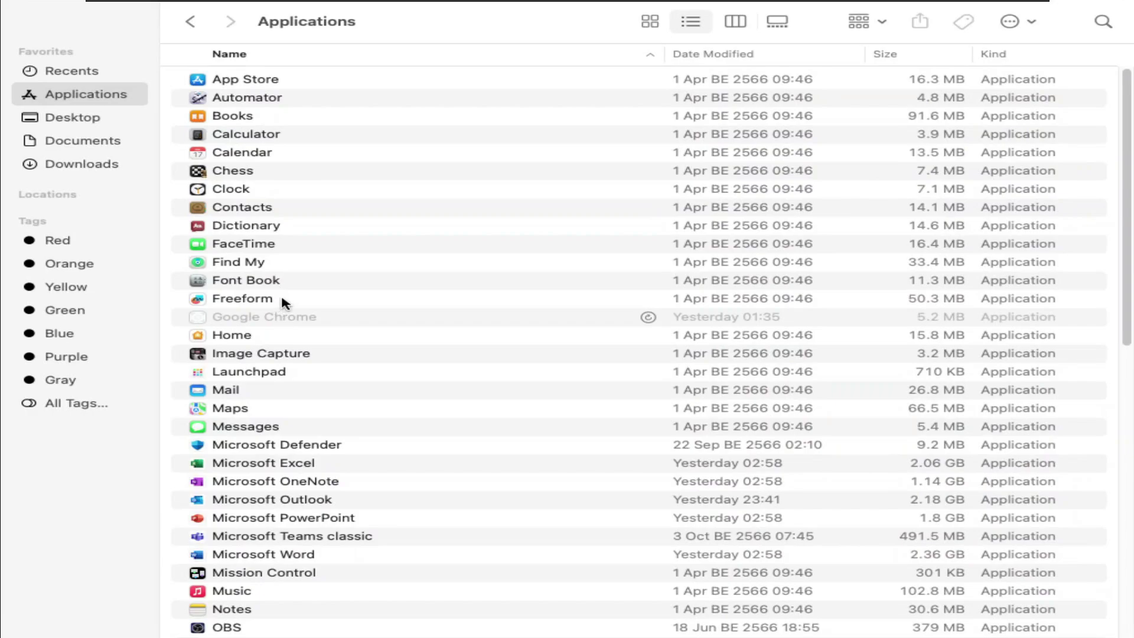
scroll(281, 300, down, 1)
scroll(282, 301, down, 1)
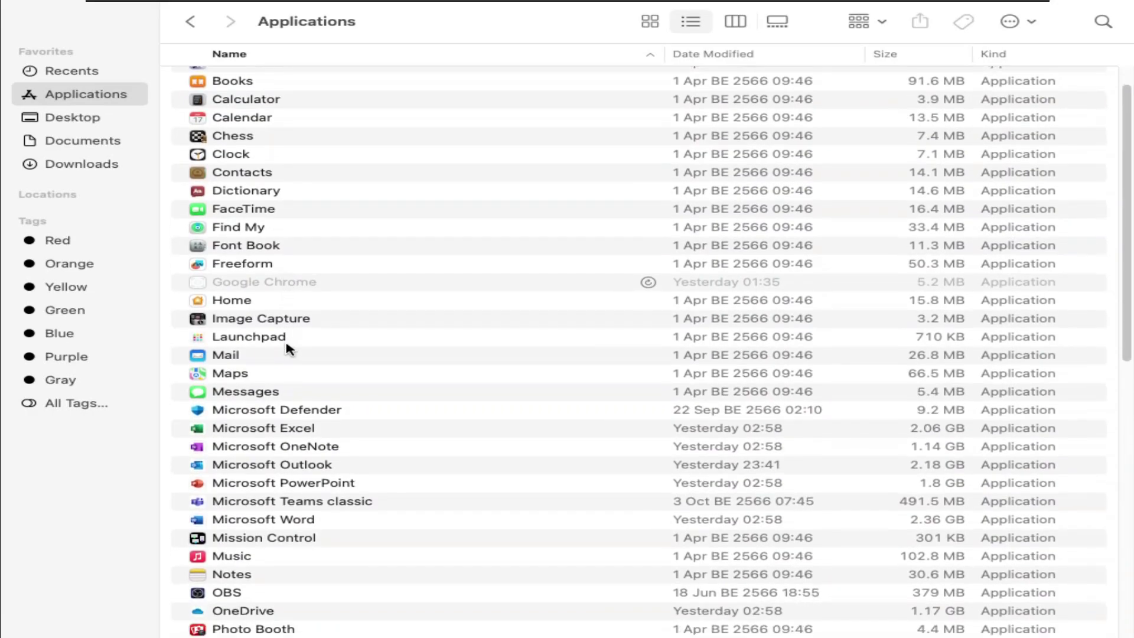
scroll(287, 348, down, 3)
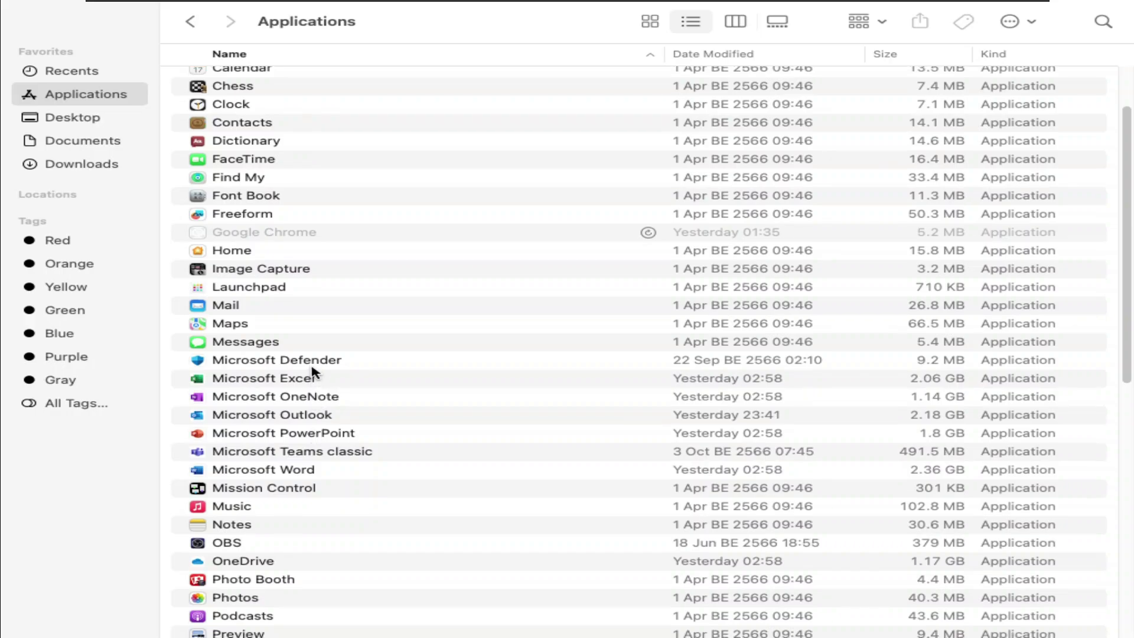
scroll(314, 371, down, 1)
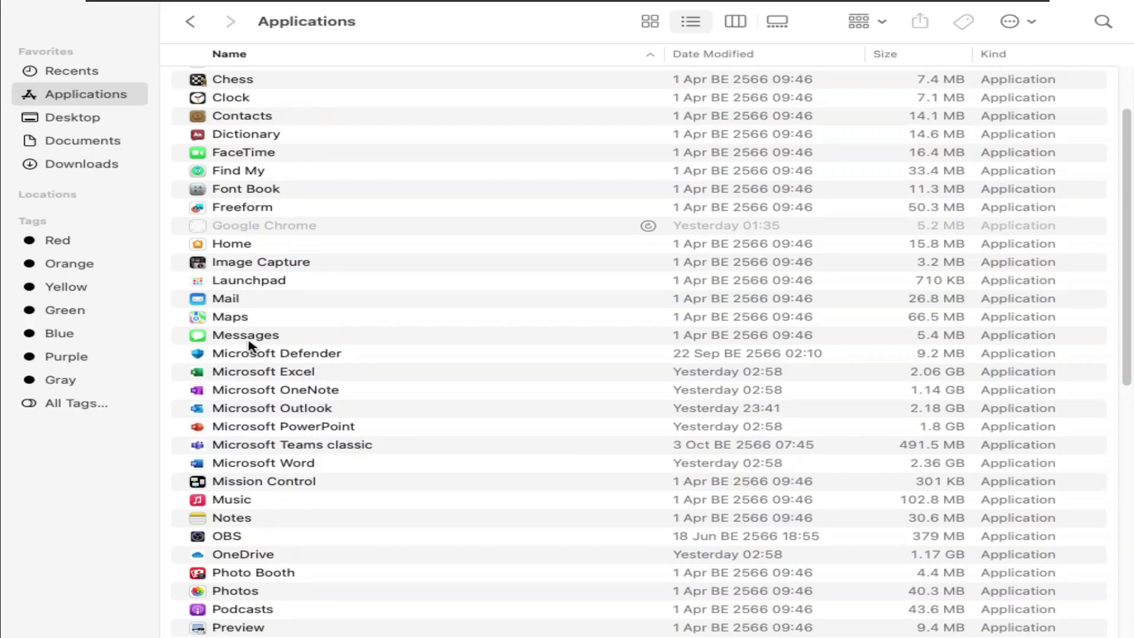
Step: Select Microsoft Defender, Excel, OneNote, Outlook, PowerPoint, Teams classic and Word together
click(263, 358)
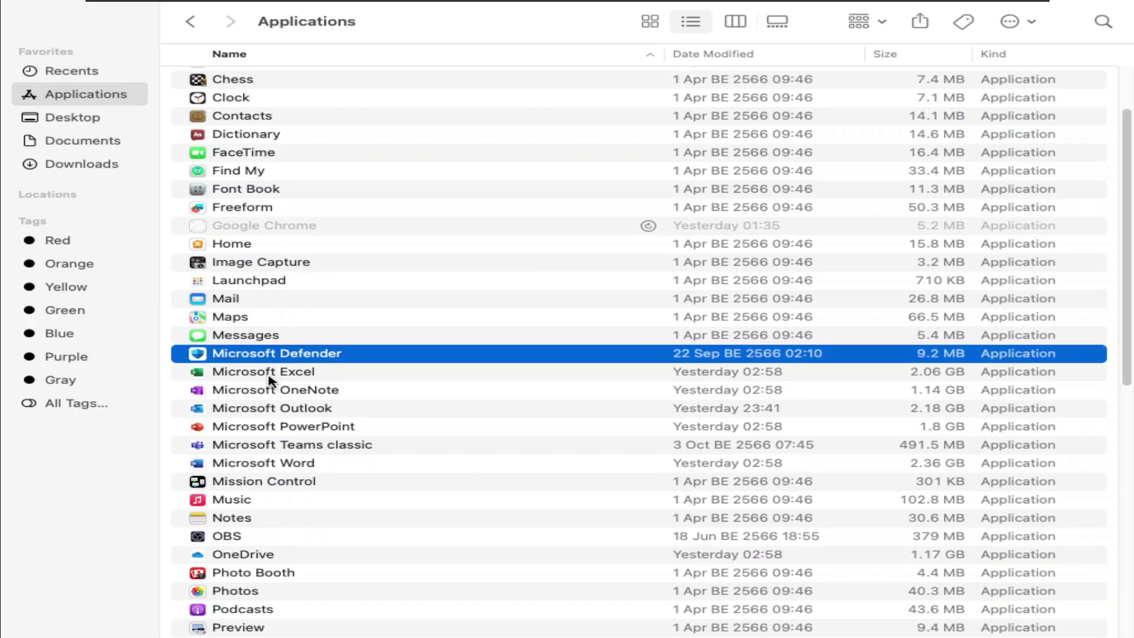
click(270, 375)
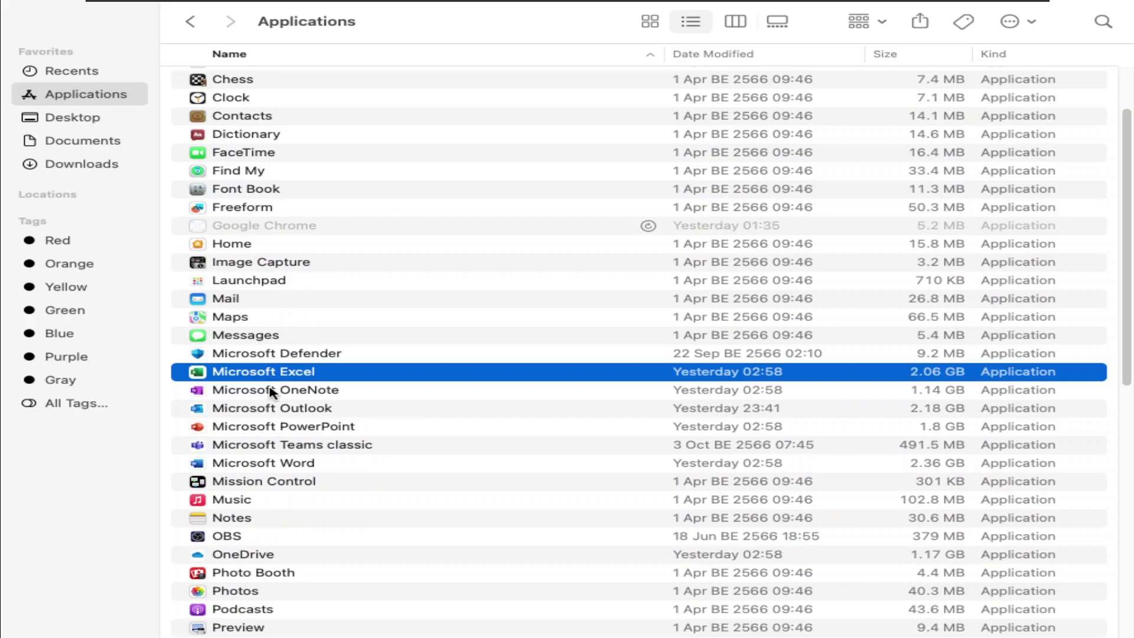
click(272, 391)
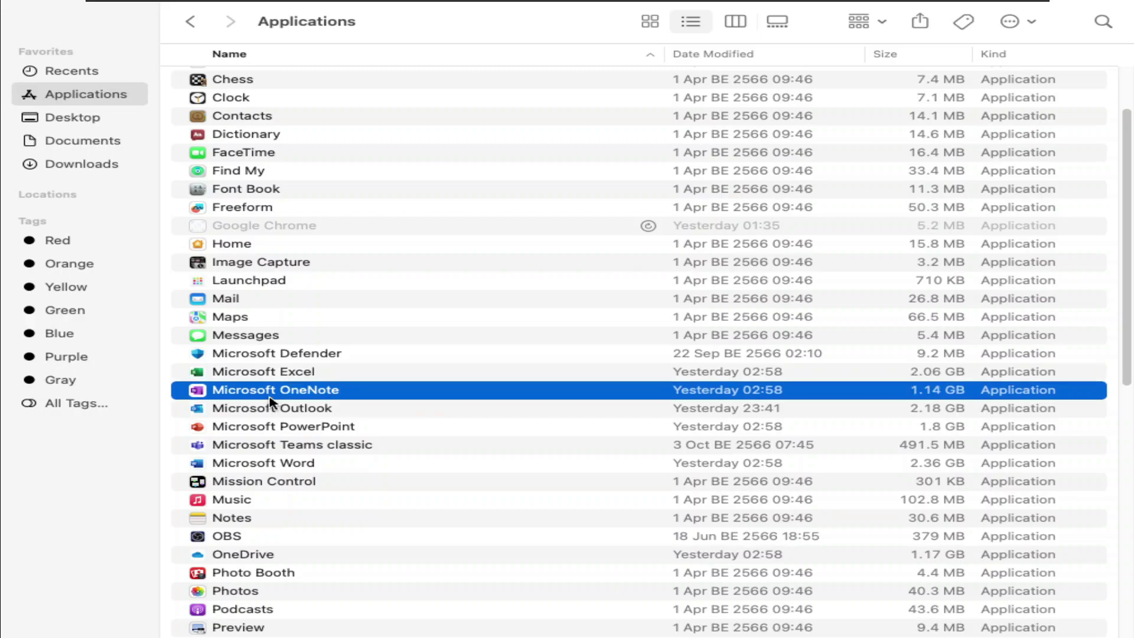
right_click(269, 375)
super+click(245, 372)
super+click(248, 359)
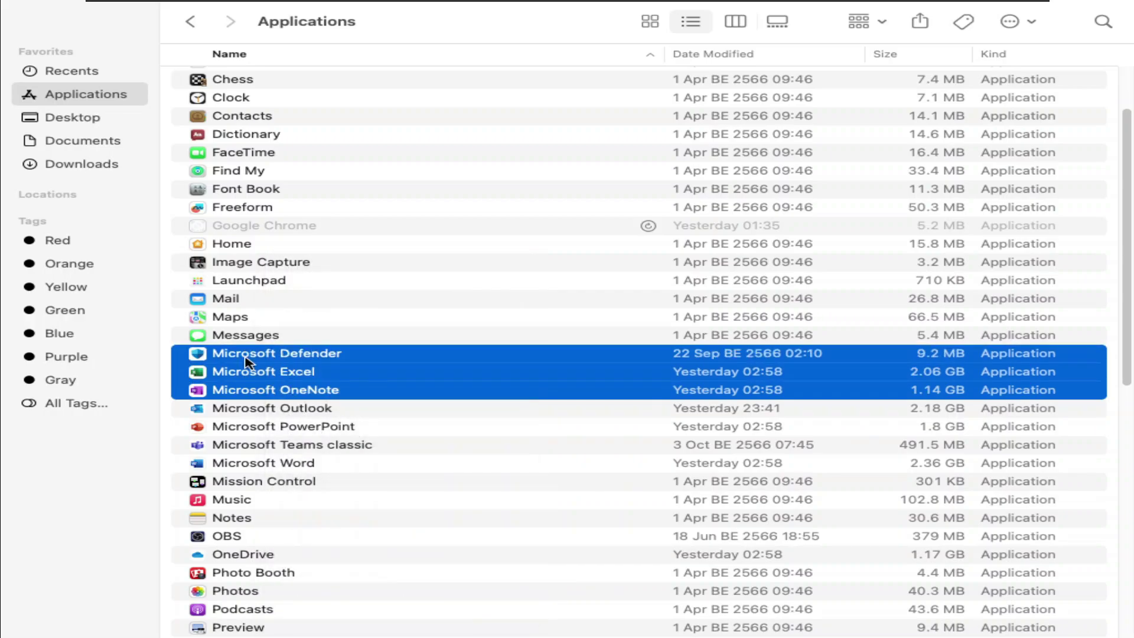
super+click(258, 409)
super+click(260, 428)
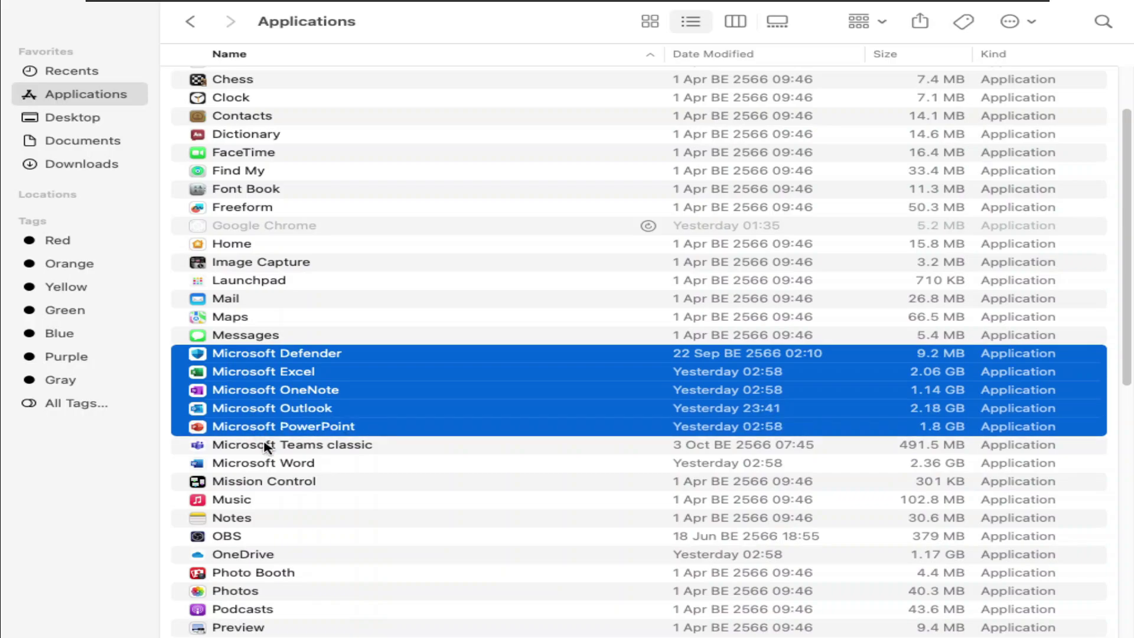
super+click(265, 445)
super+click(269, 464)
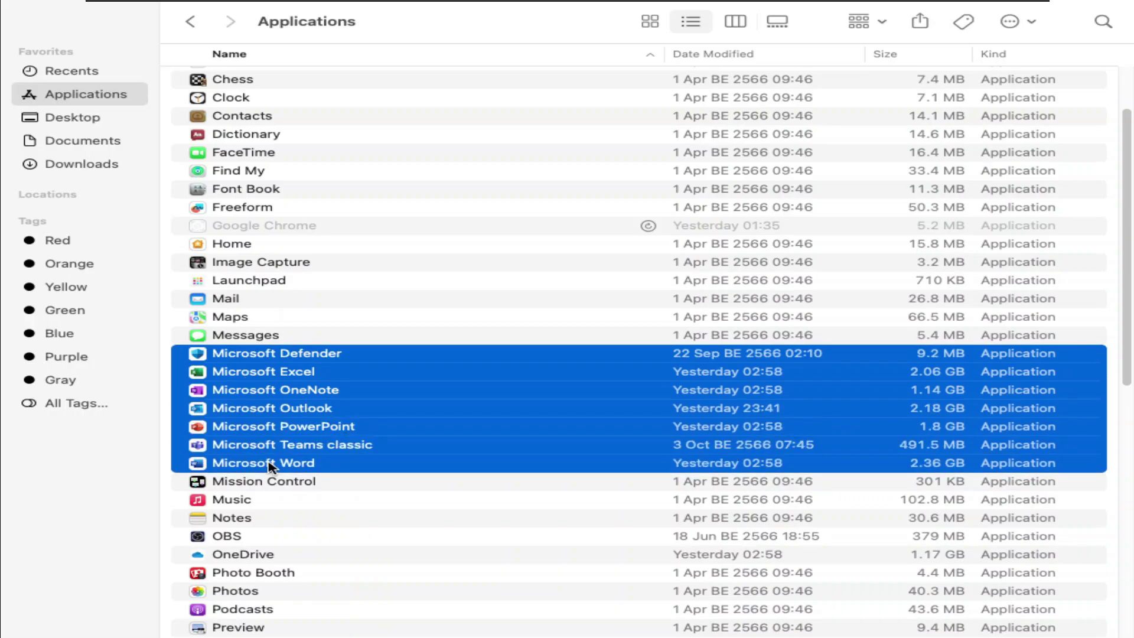
Step: Move the seven selected Microsoft apps and OneDrive to the Trash, authorising with the account password
right_click(261, 388)
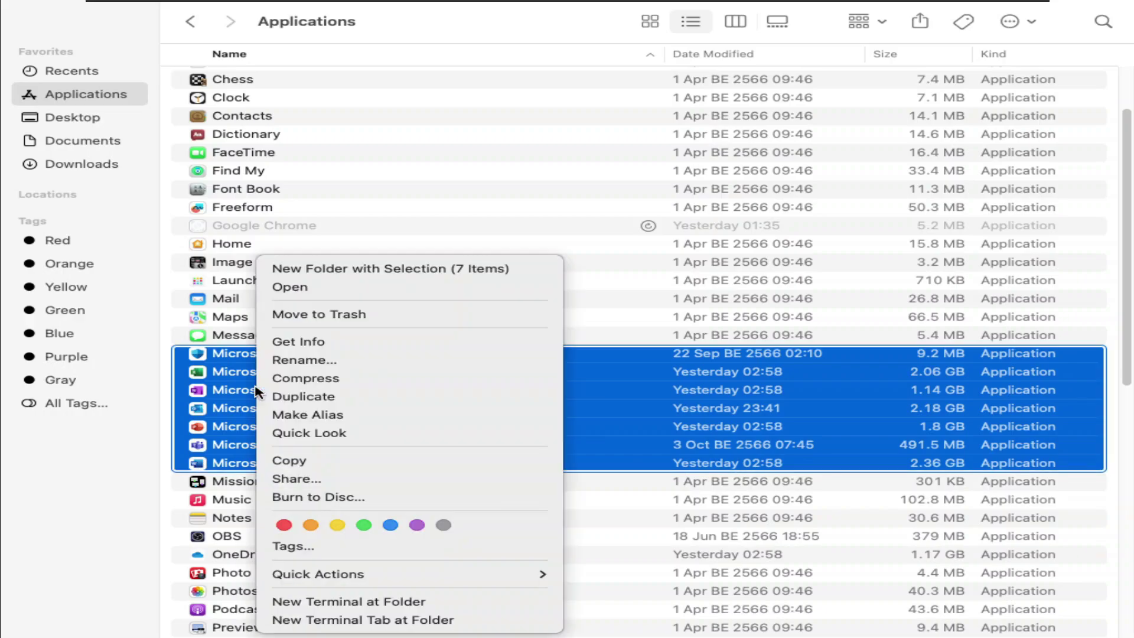
click(307, 319)
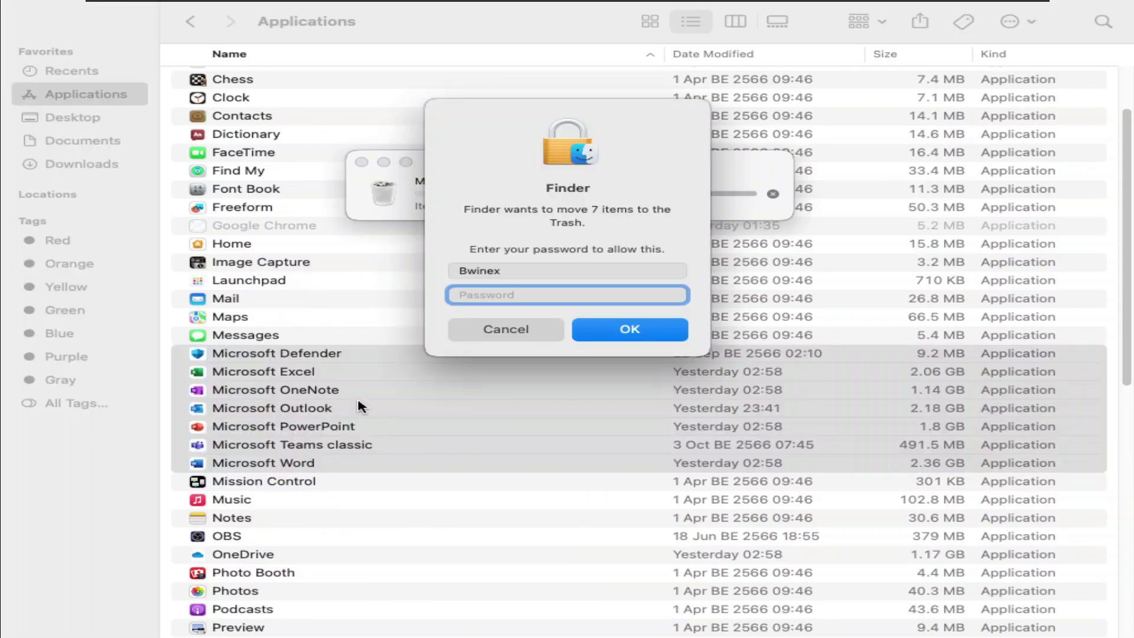
text(*****)
key(Return)
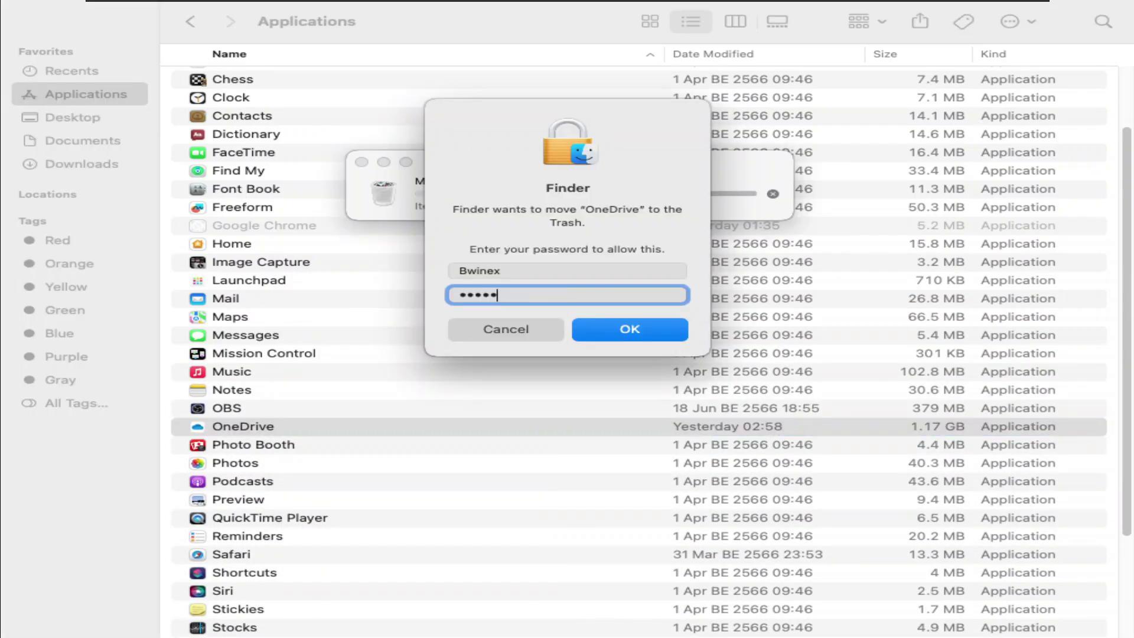
key(Return)
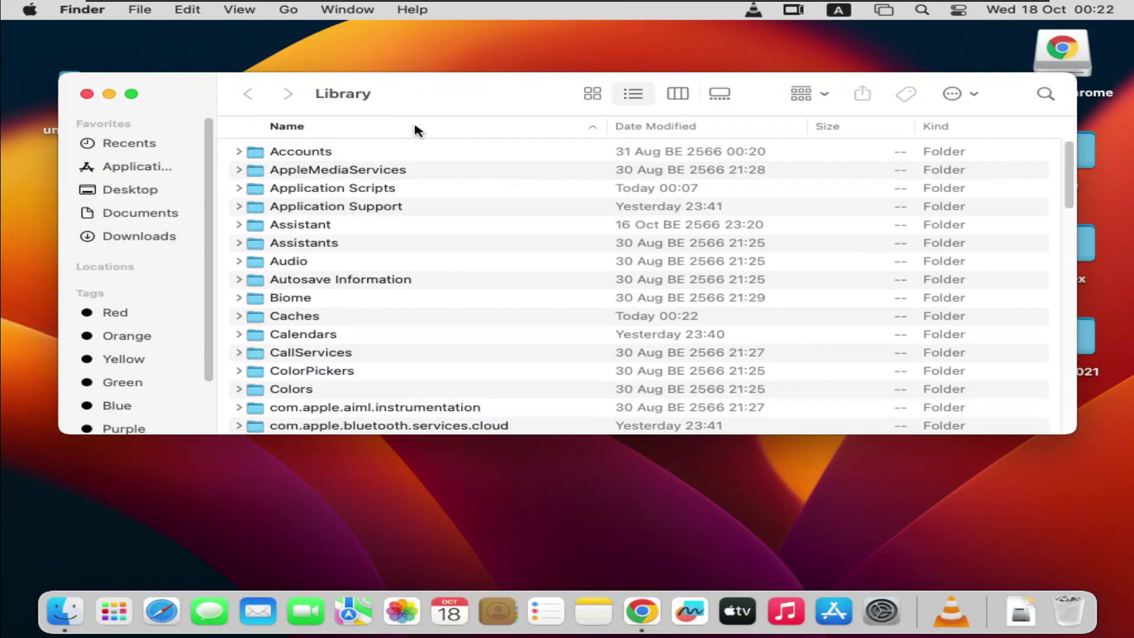
Step: In Library's Group Containers, move the six UBF8T346G9 folders to the Trash
scroll(397, 299, down, 10)
scroll(354, 236, up, 6)
double_click(332, 344)
scroll(319, 355, down, 10)
click(324, 325)
shift+click(307, 343)
shift+click(307, 417)
right_click(307, 416)
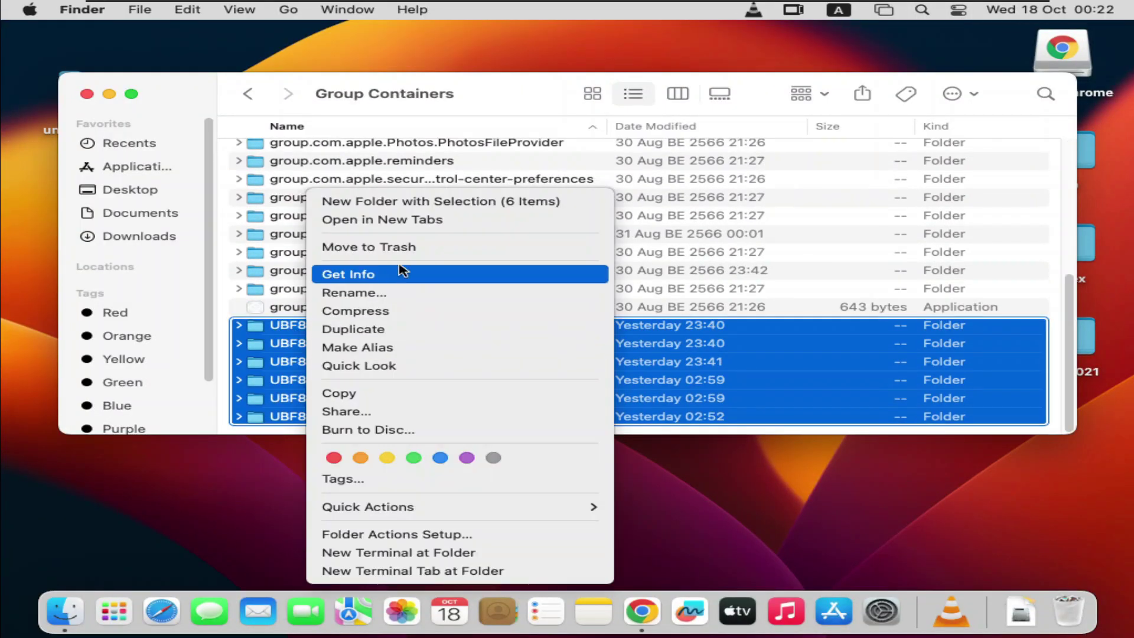
click(349, 201)
Step: In Library's Containers, select the OneDrive FileProvider and Microsoft Word containers
click(248, 93)
click(131, 93)
double_click(260, 347)
scroll(365, 275, down, 20)
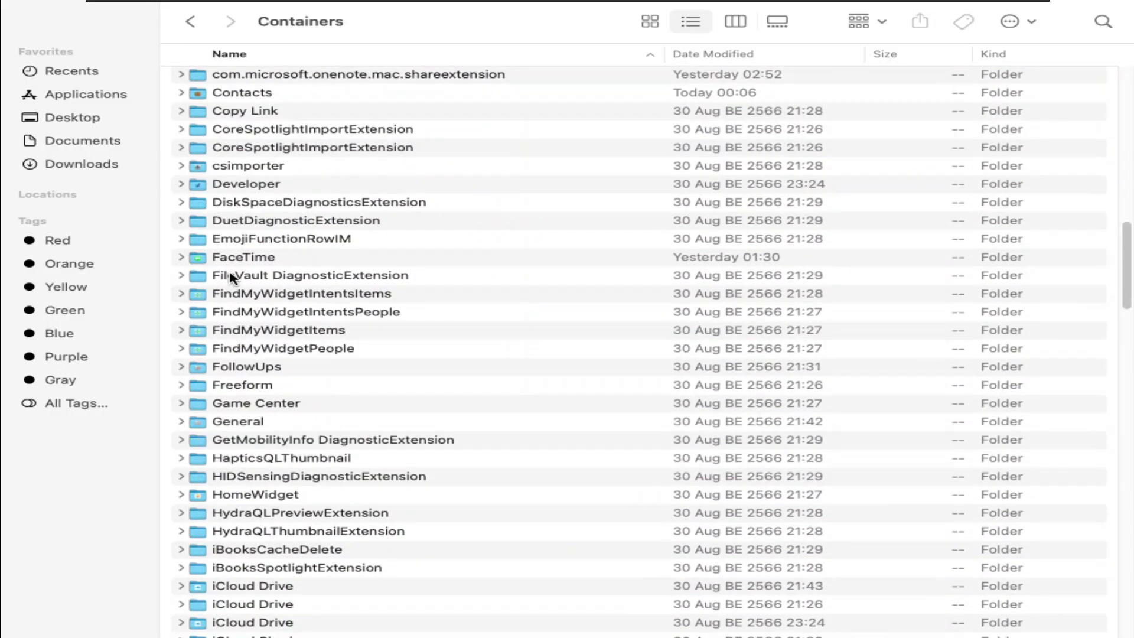
scroll(245, 207, down, 5)
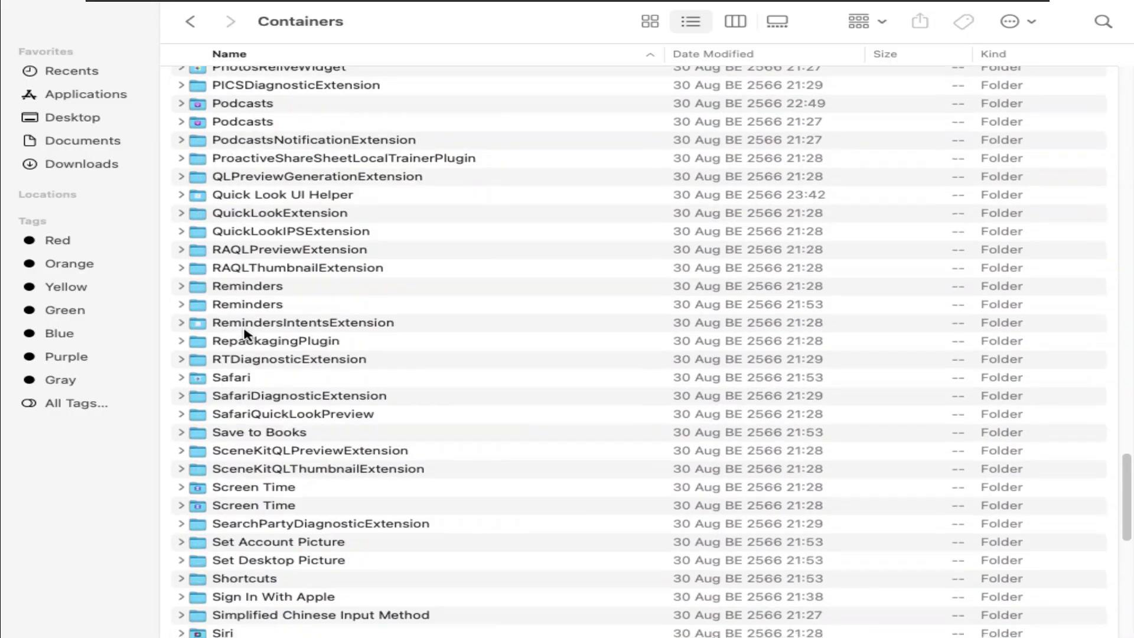
scroll(250, 333, up, 20)
click(319, 351)
right_click(323, 369)
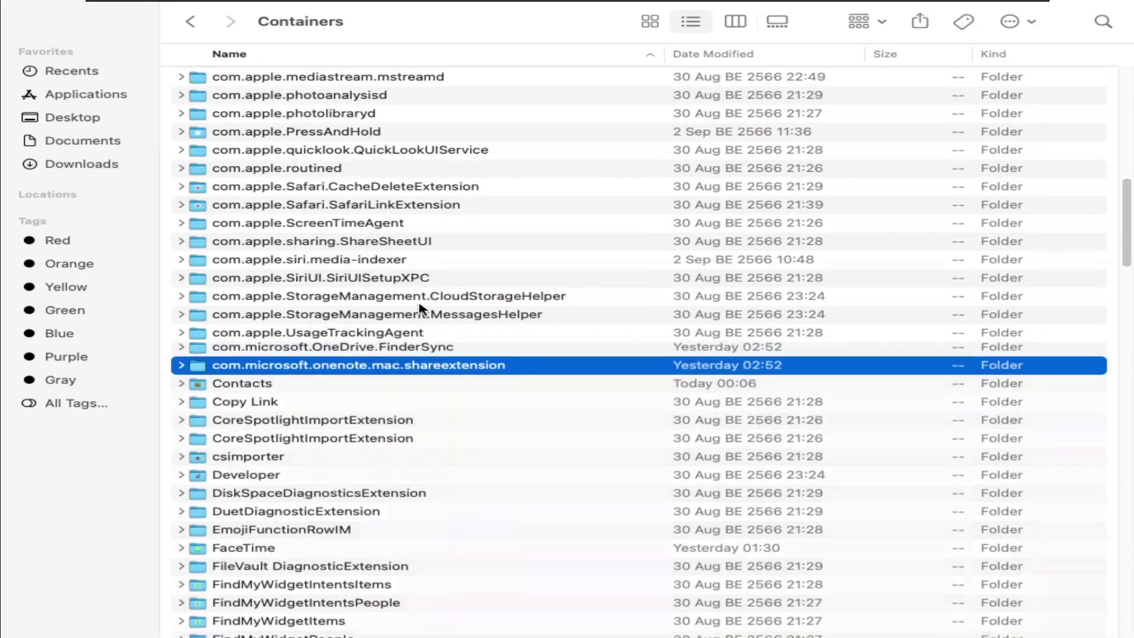
scroll(323, 371, up, 15)
scroll(324, 371, down, 20)
scroll(324, 371, down, 10)
click(263, 174)
scroll(236, 236, down, 10)
scroll(242, 189, up, 3)
scroll(253, 323, down, 10)
scroll(253, 324, up, 20)
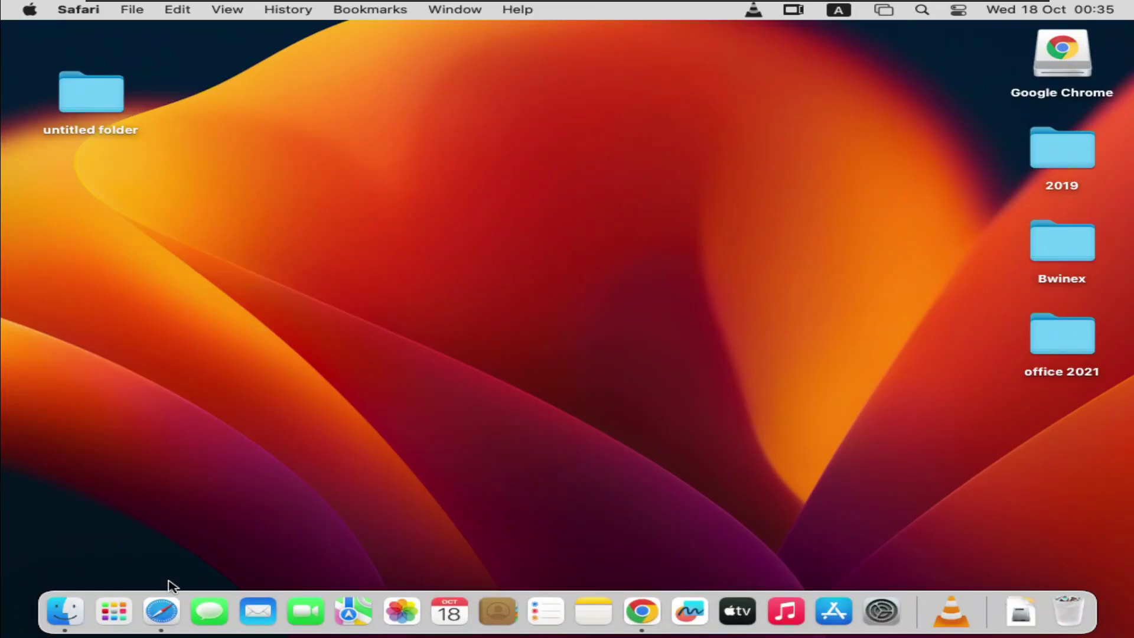
Step: Google 'microsoft 365 dev center' in Safari and open the Developer Program result
click(161, 610)
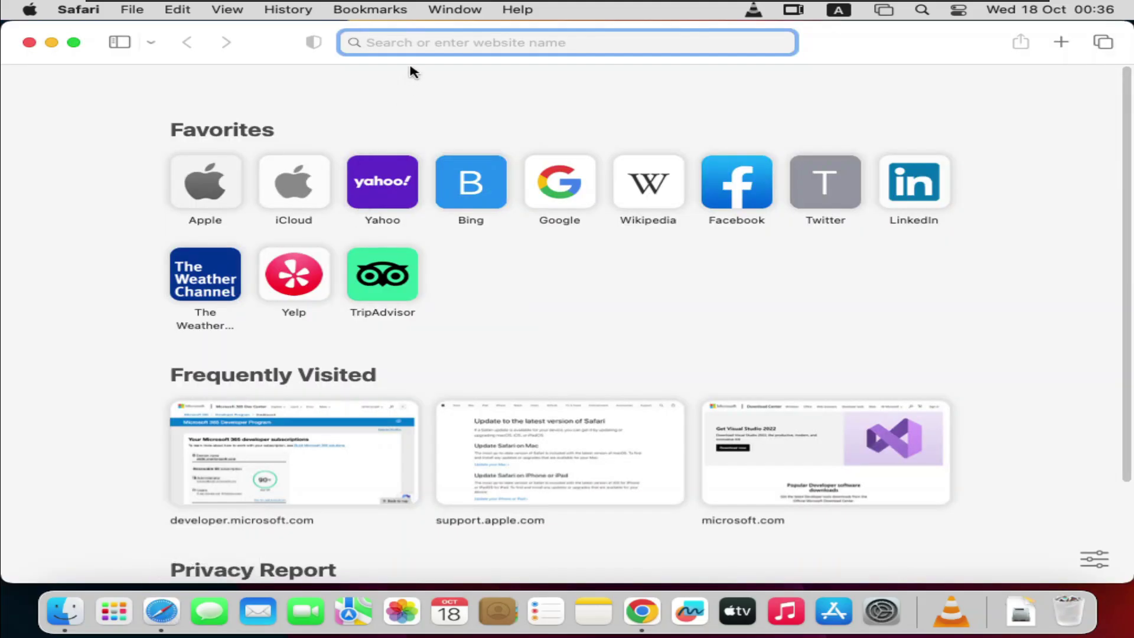
text(micros)
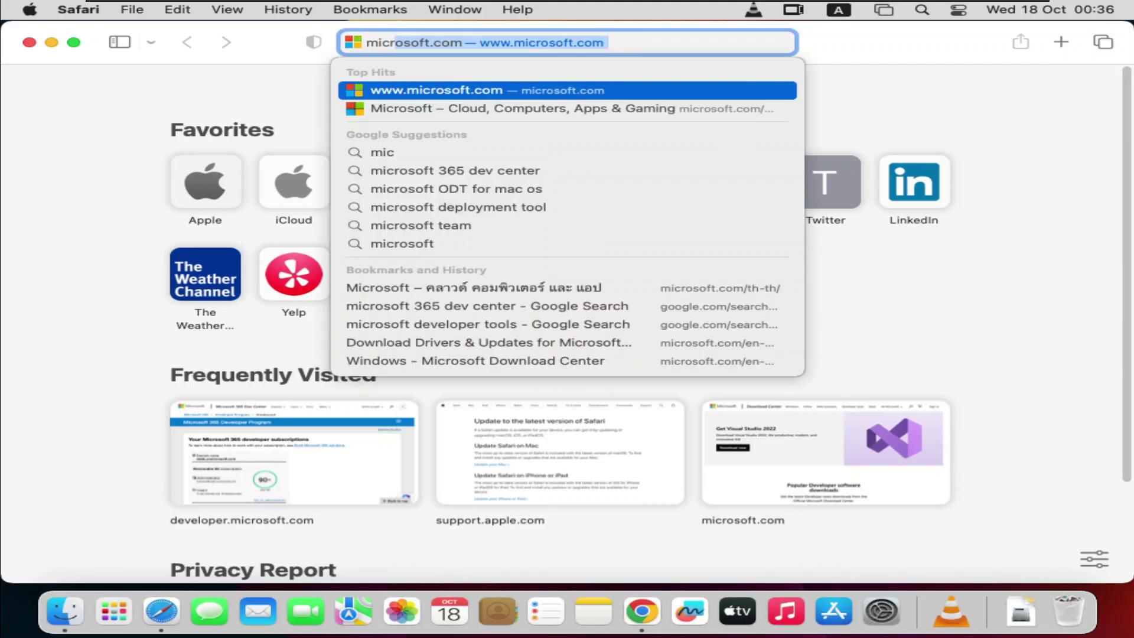
text(oft)
key(BackSpace)
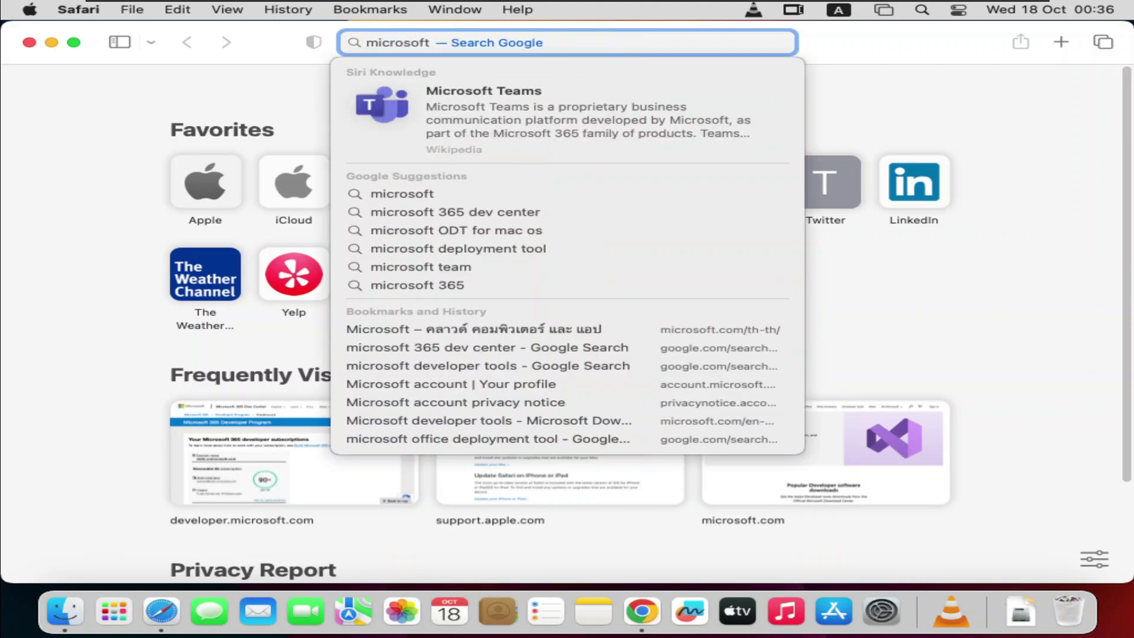
text(365 d)
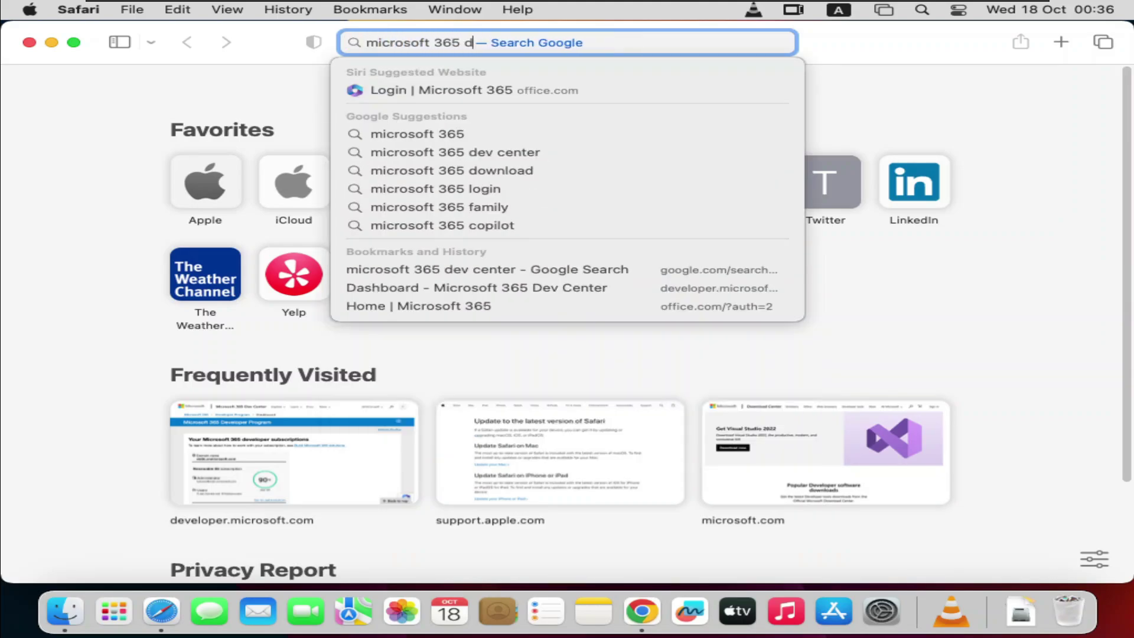
text(ev center)
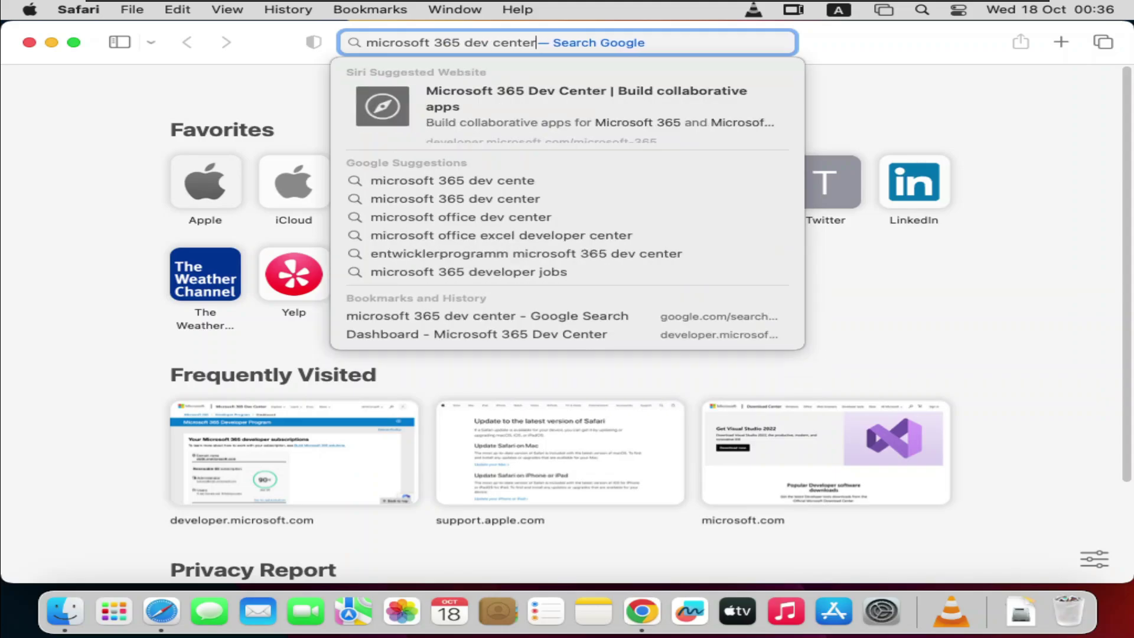
key(Return)
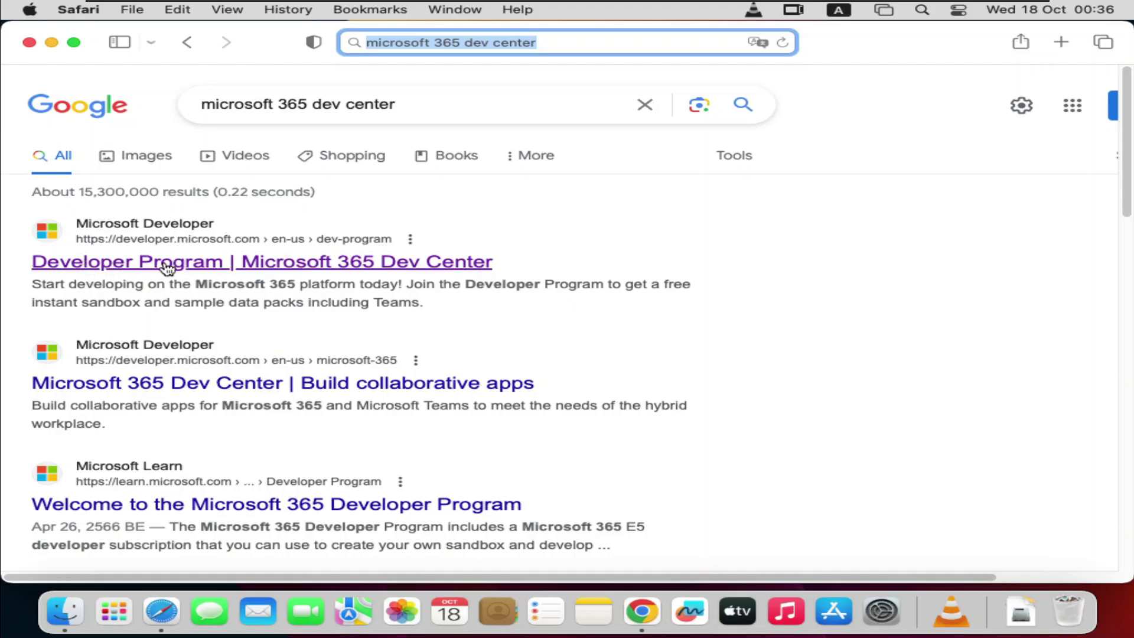
click(374, 267)
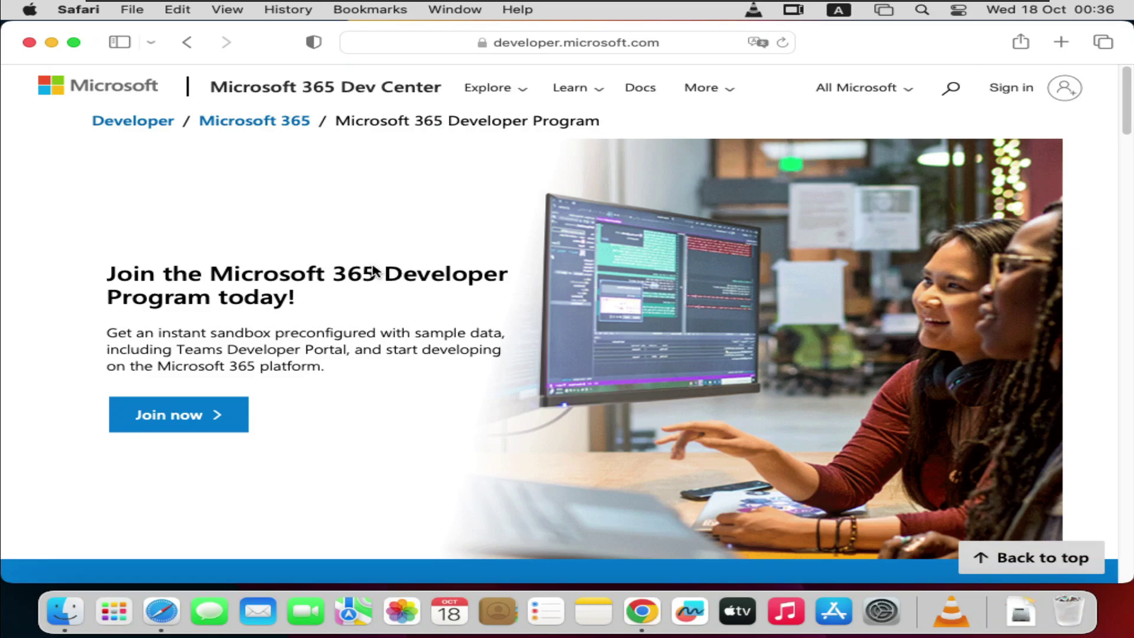
Step: Choose Join now on the Microsoft 365 Developer Program page
scroll(183, 322, down, 1)
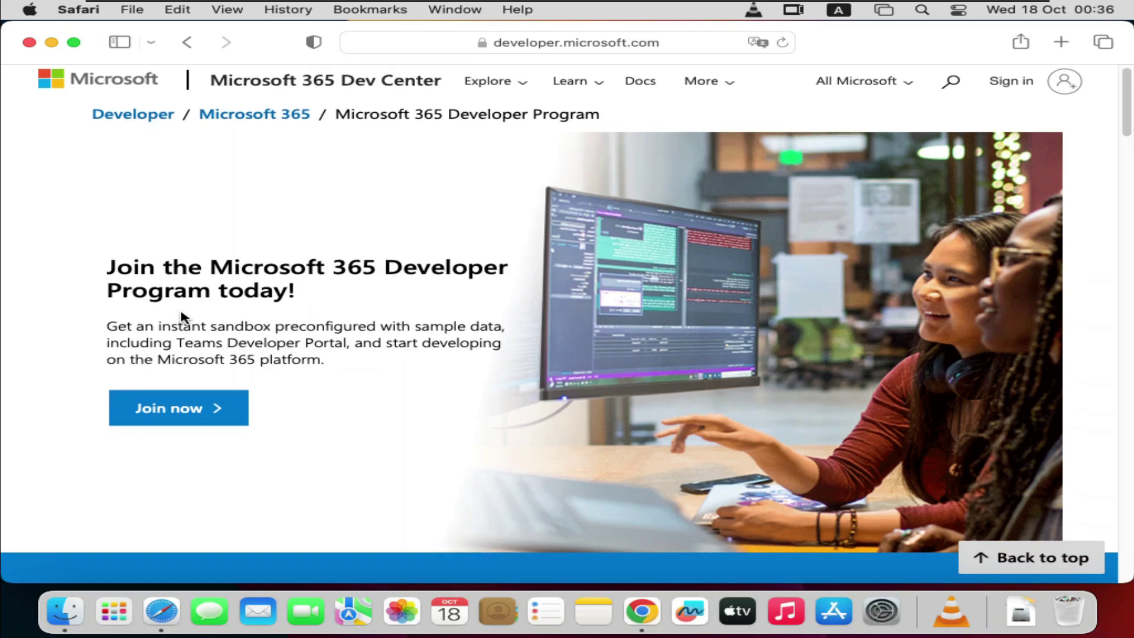
click(189, 413)
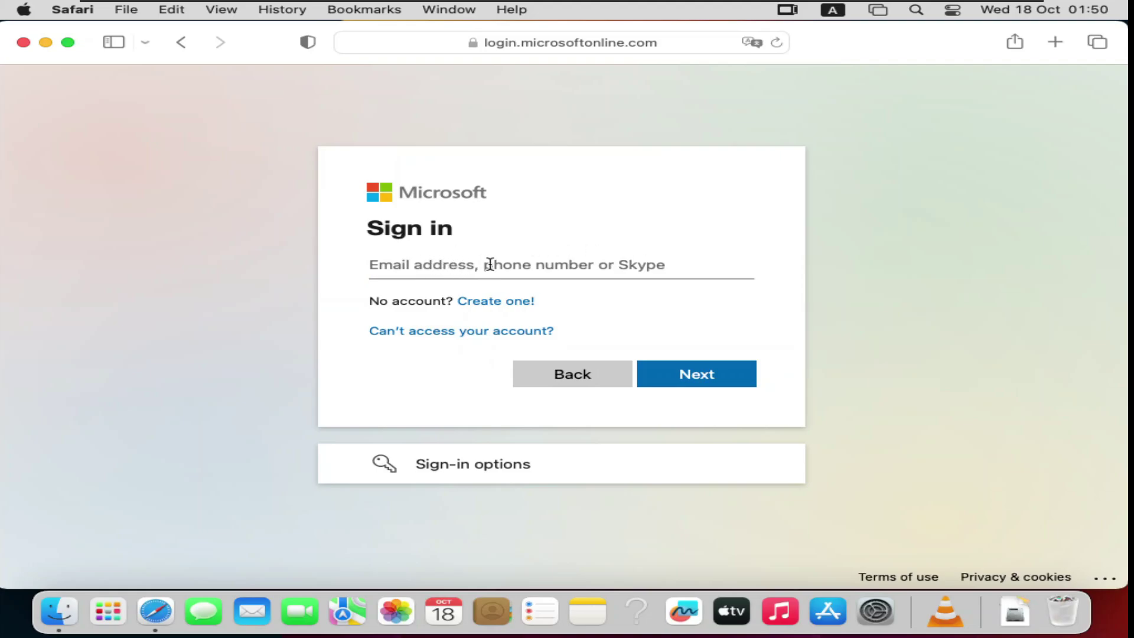
Step: Start a new Microsoft account with the user's e-mail address and a password
click(489, 302)
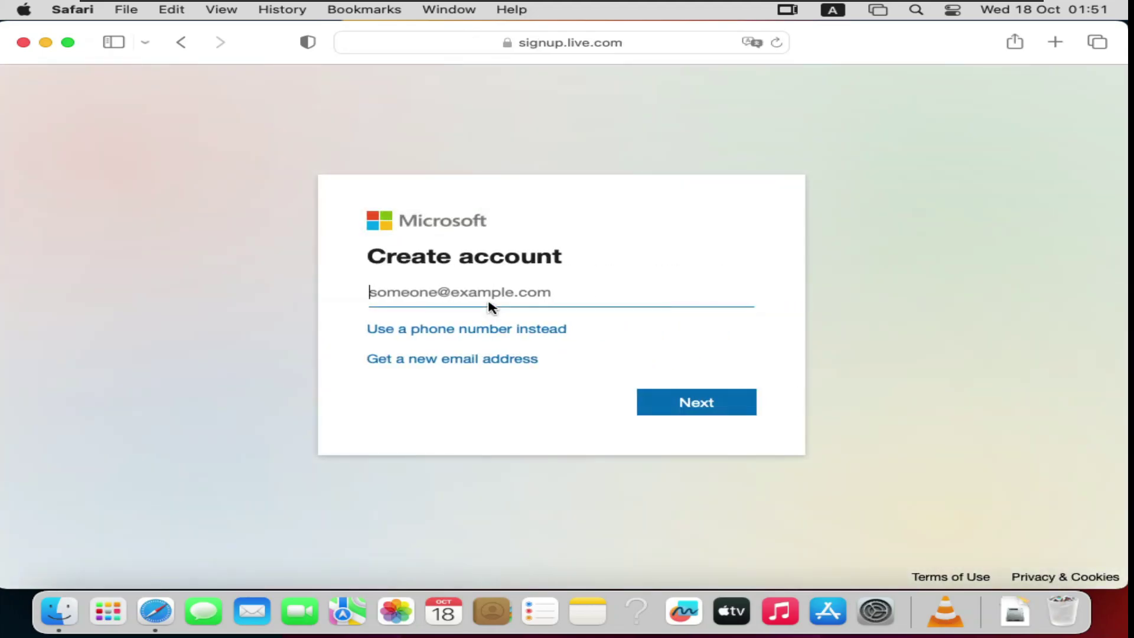
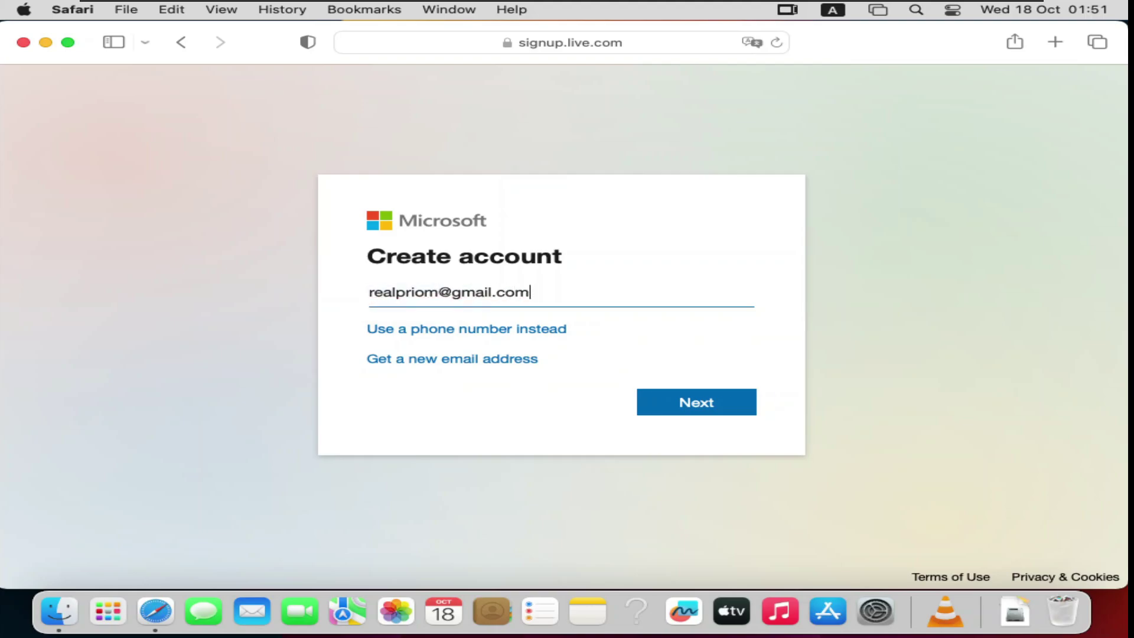
click(684, 405)
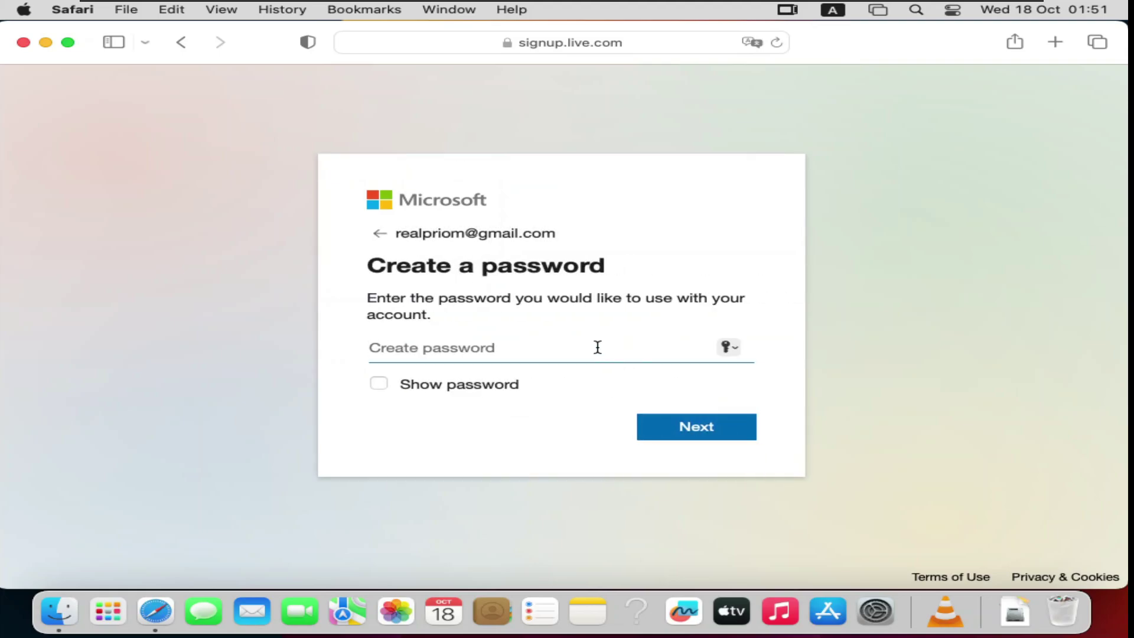
text(•)
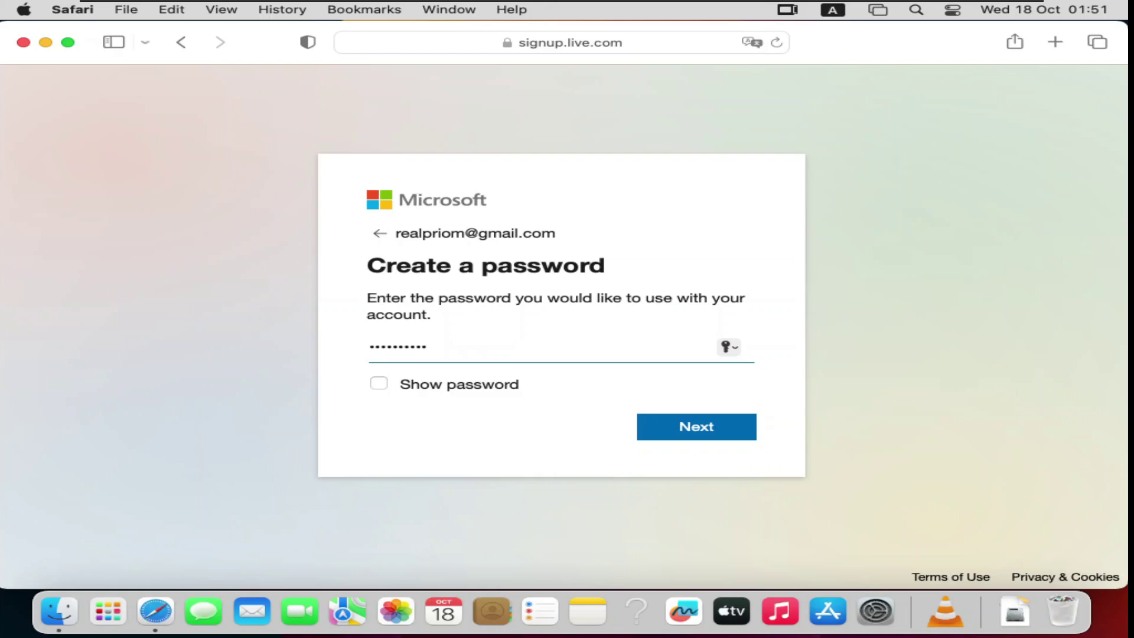
click(719, 436)
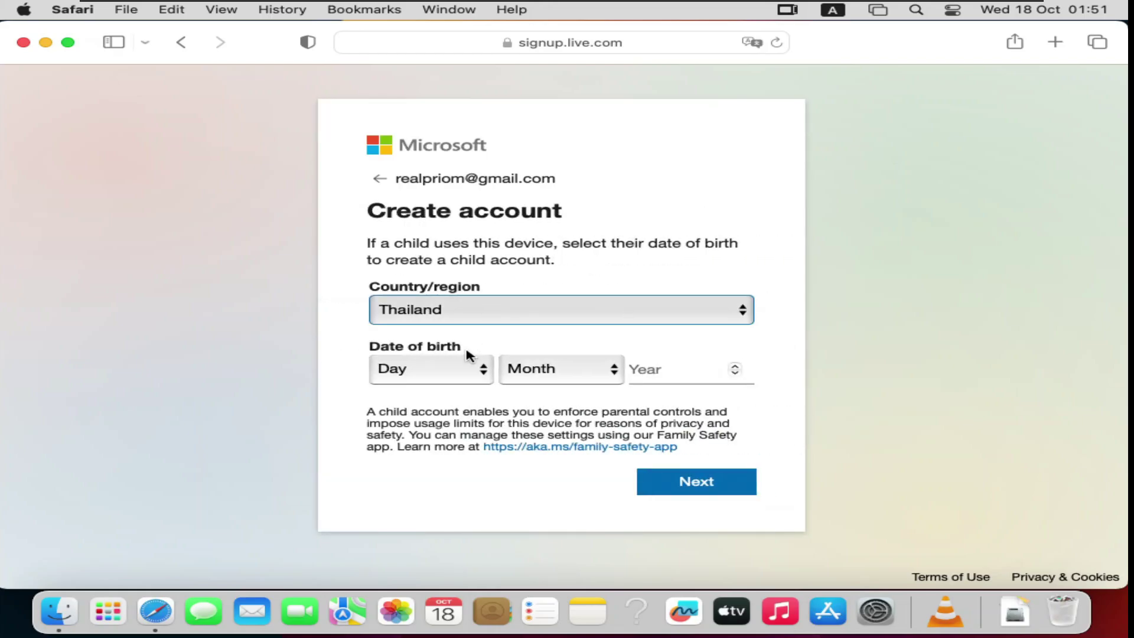
click(466, 367)
click(440, 409)
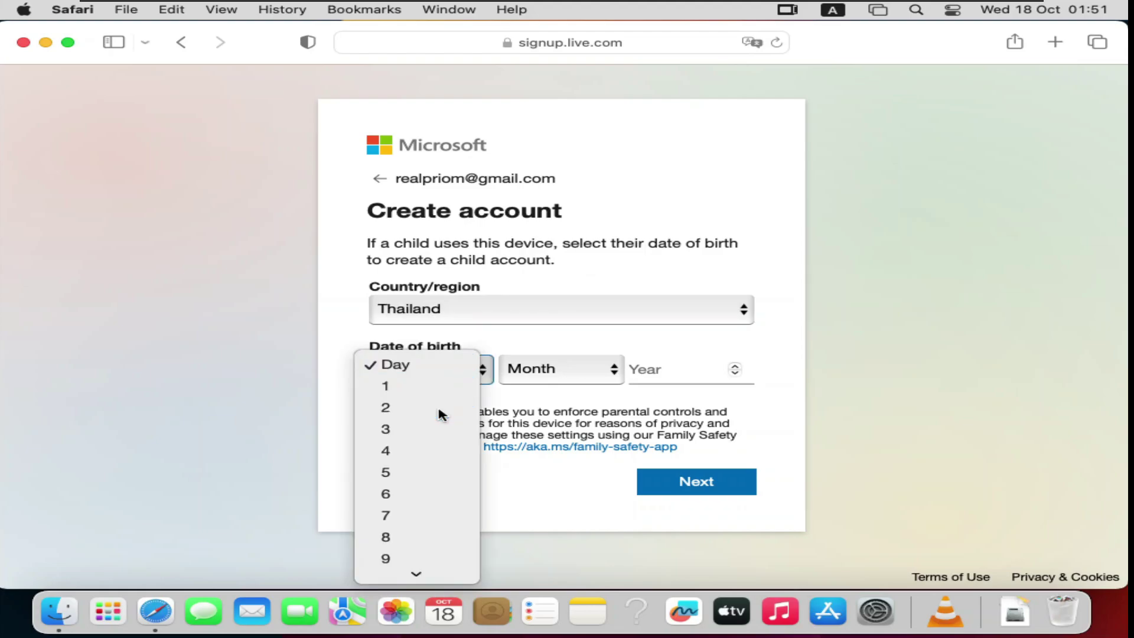
click(544, 369)
click(543, 407)
click(643, 367)
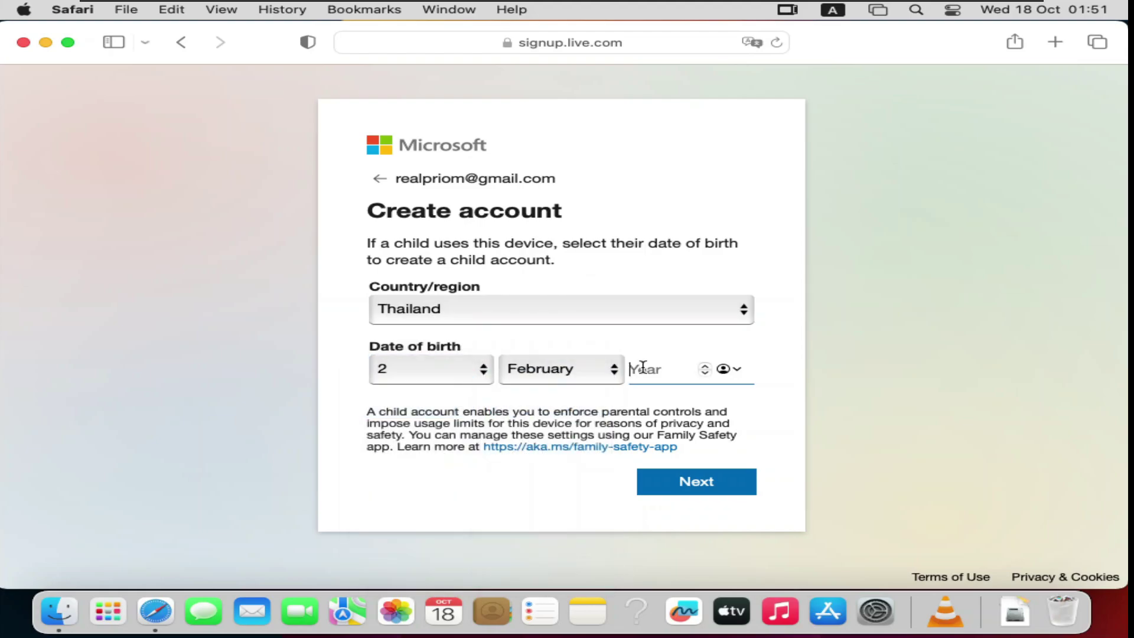
text(1993)
click(679, 488)
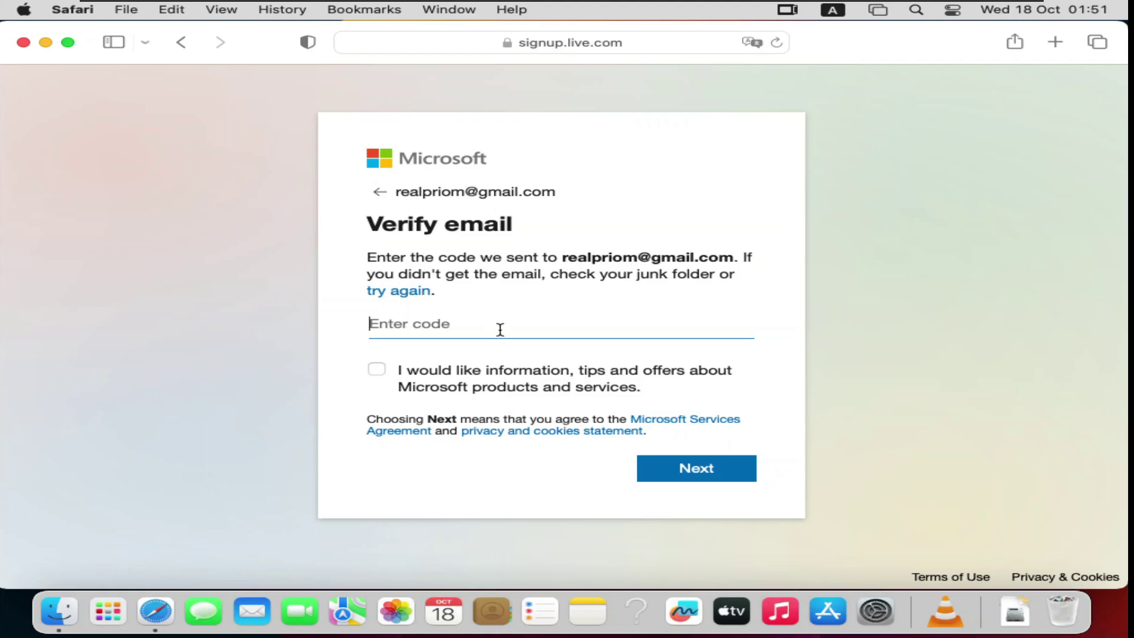
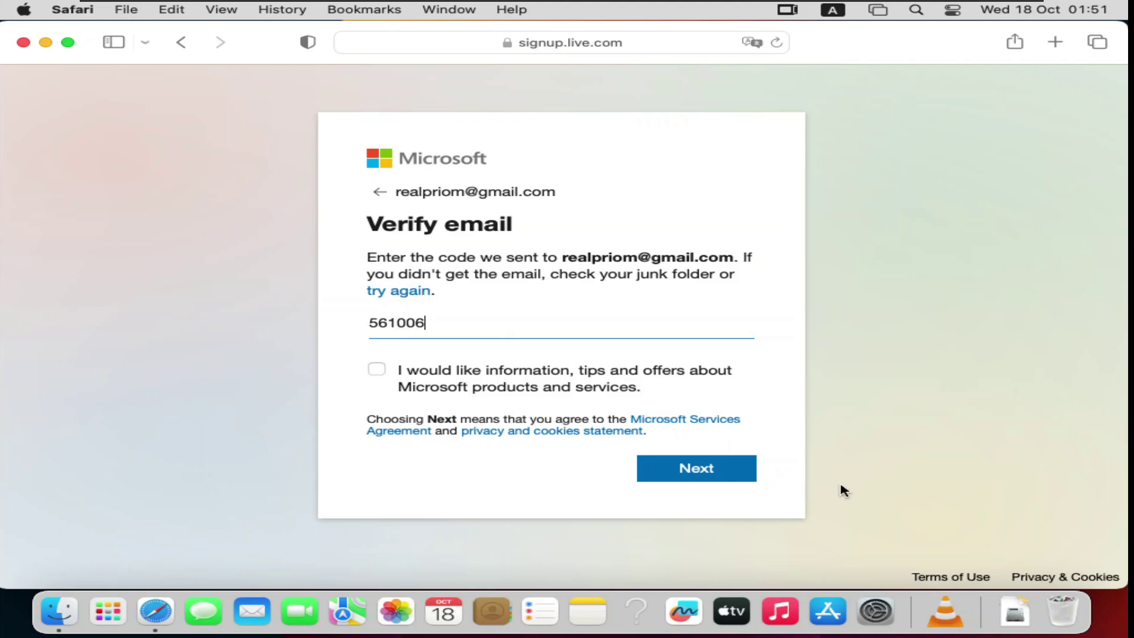
click(711, 473)
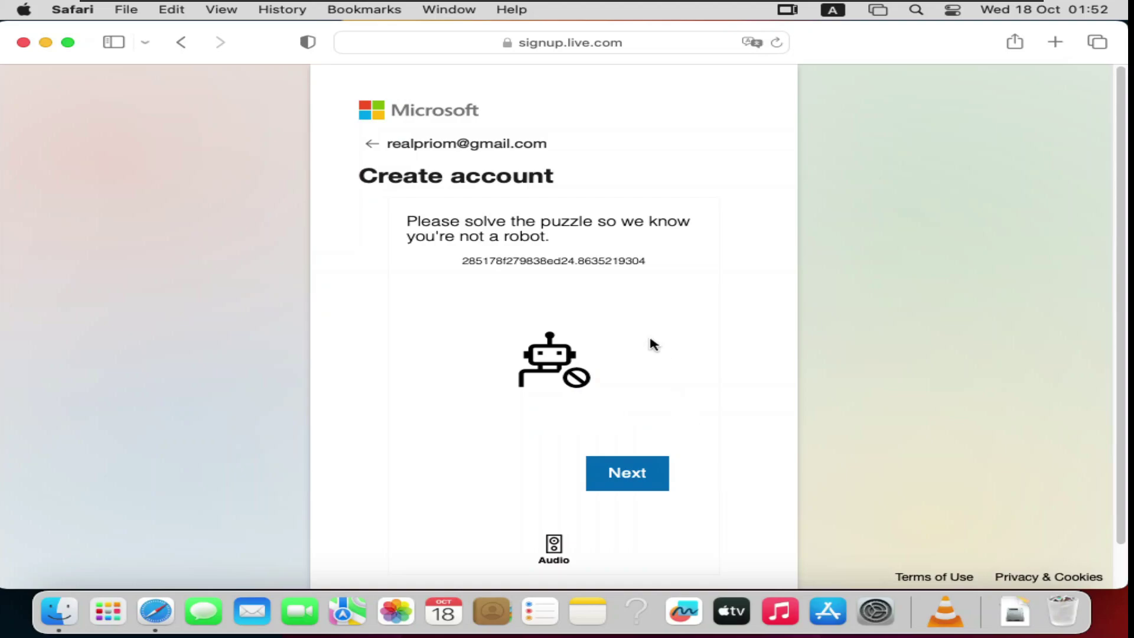
Step: Start the robot check and rotate and submit the animal through each puzzle round
click(640, 473)
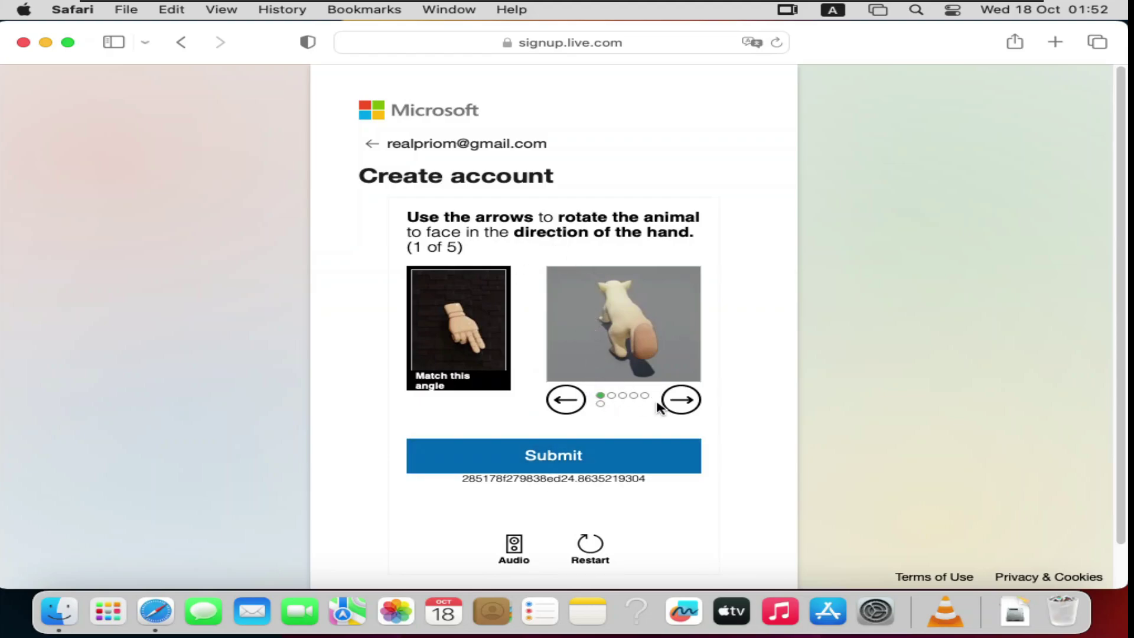
click(679, 402)
click(585, 456)
click(679, 400)
click(640, 452)
click(582, 450)
click(640, 452)
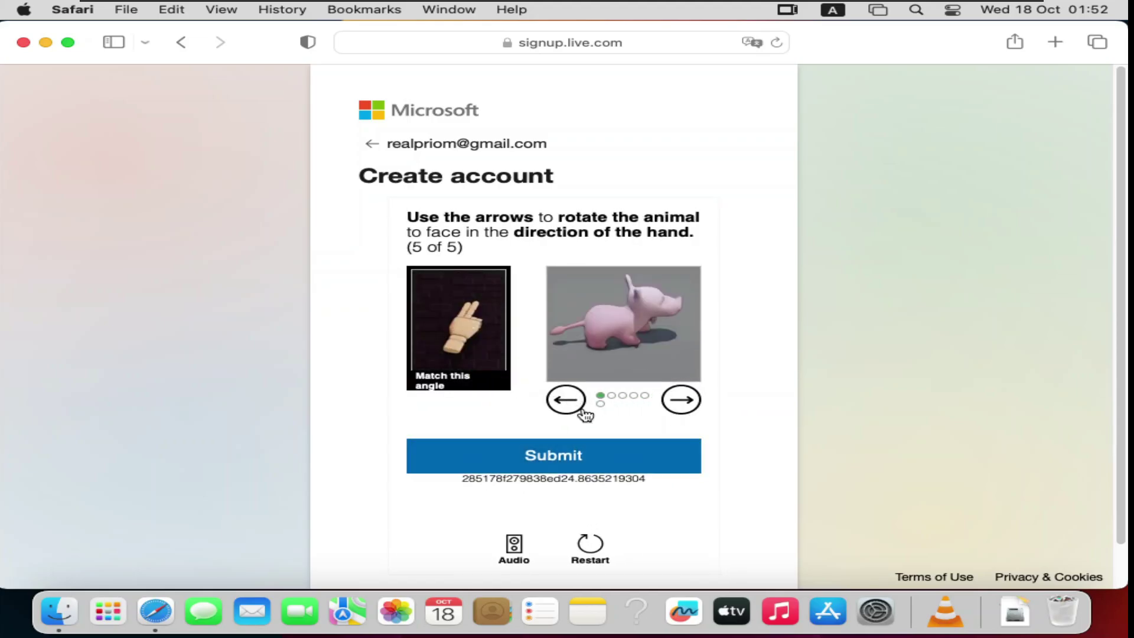
click(641, 454)
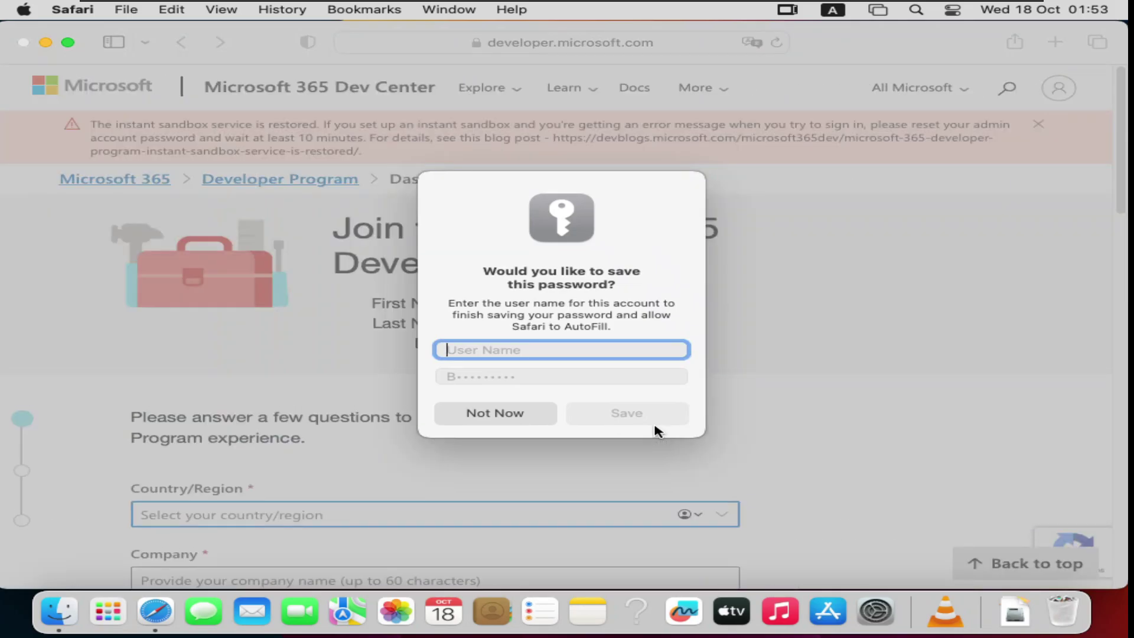
Step: Decline Safari's offer to save the new password with Not Now
text(bwinex)
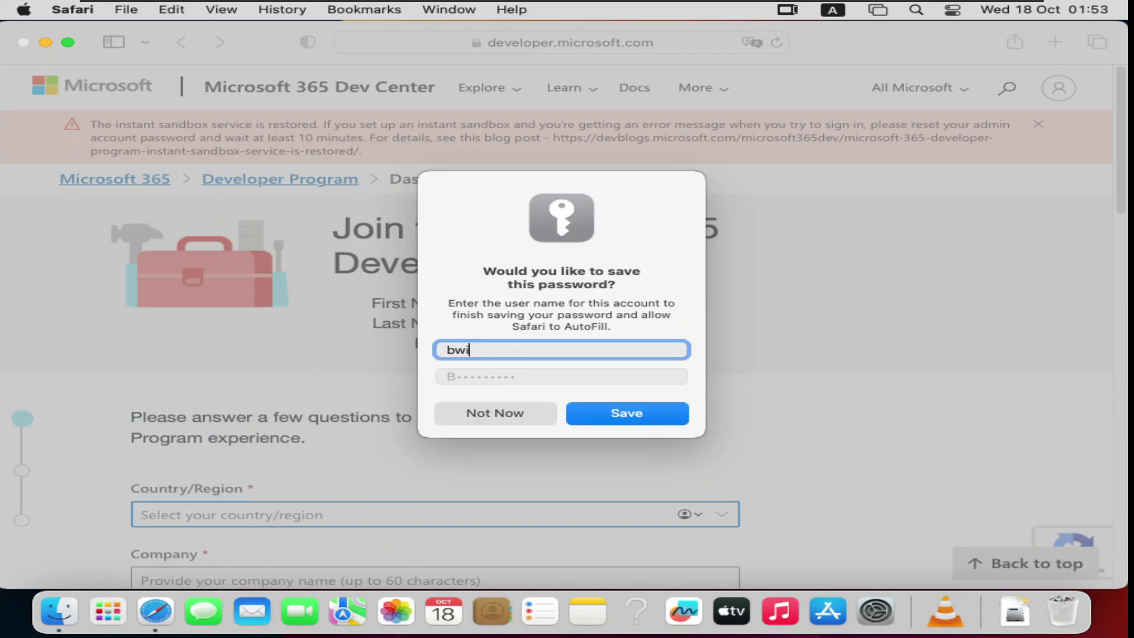
click(511, 410)
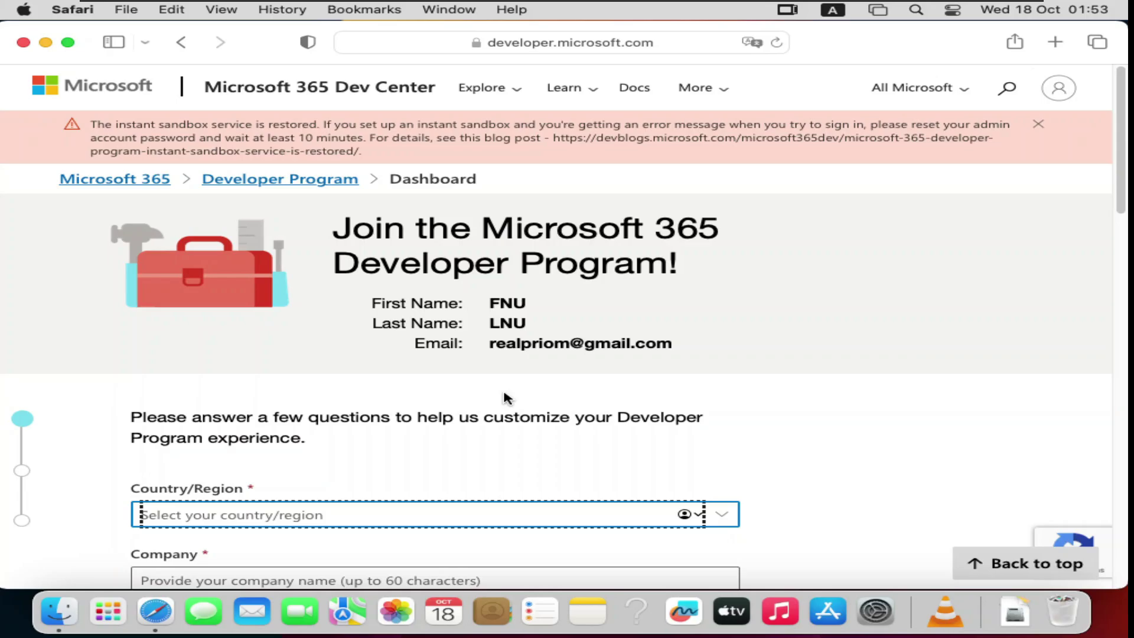
Step: Choose Thailand as the Country/Region on the join form
scroll(720, 305, down, 5)
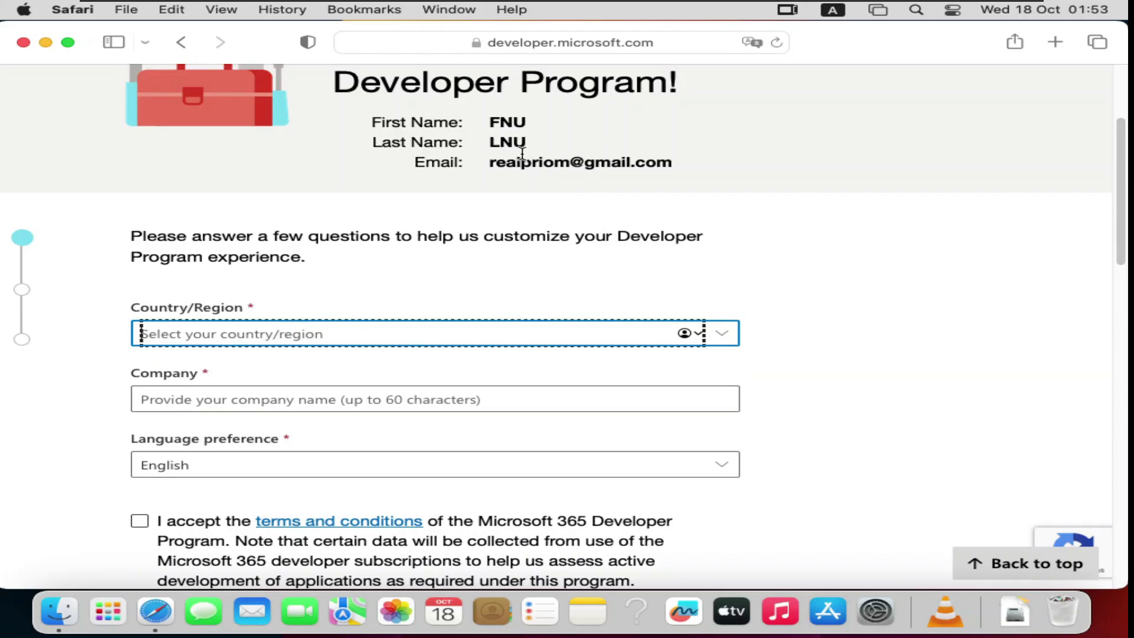
scroll(529, 222, down, 2)
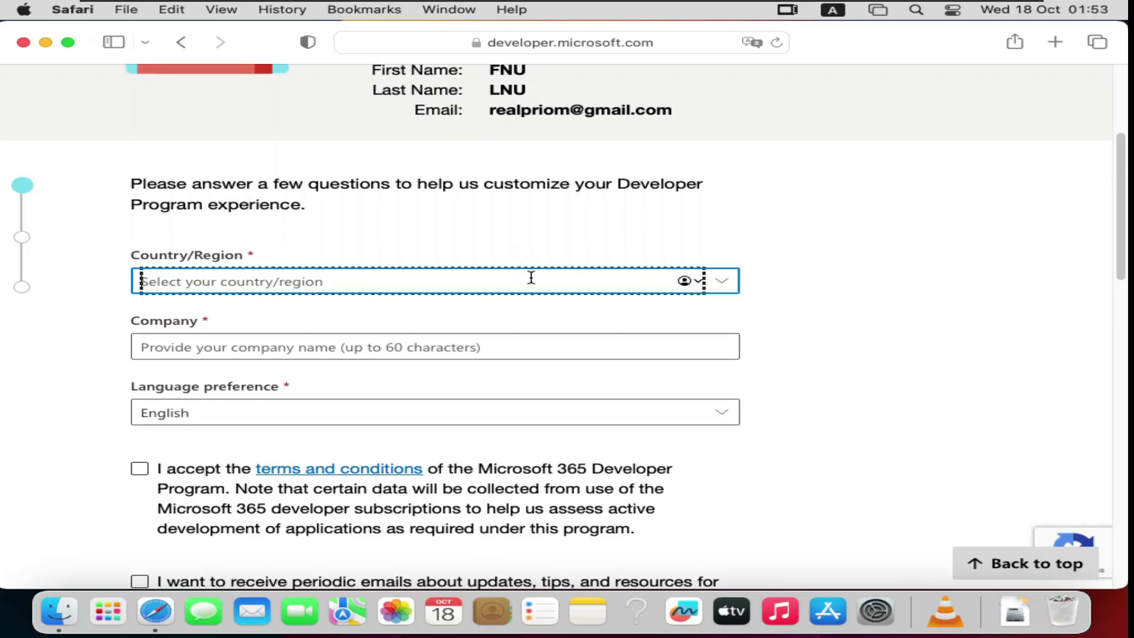
click(726, 284)
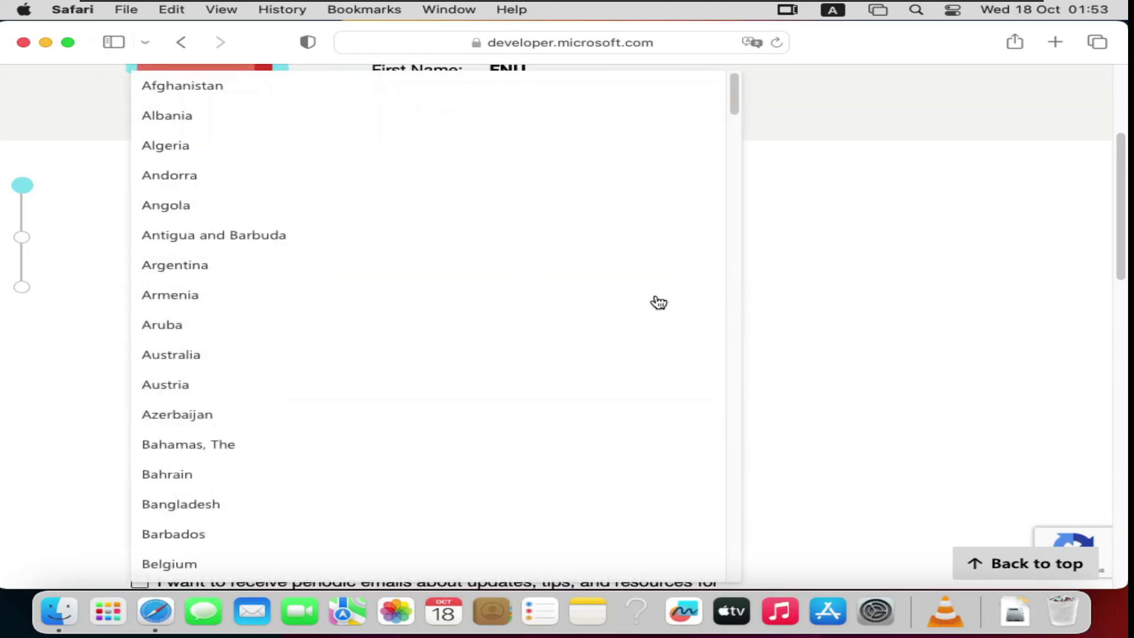
scroll(461, 369, down, 20)
scroll(460, 366, down, 5)
scroll(458, 365, down, 20)
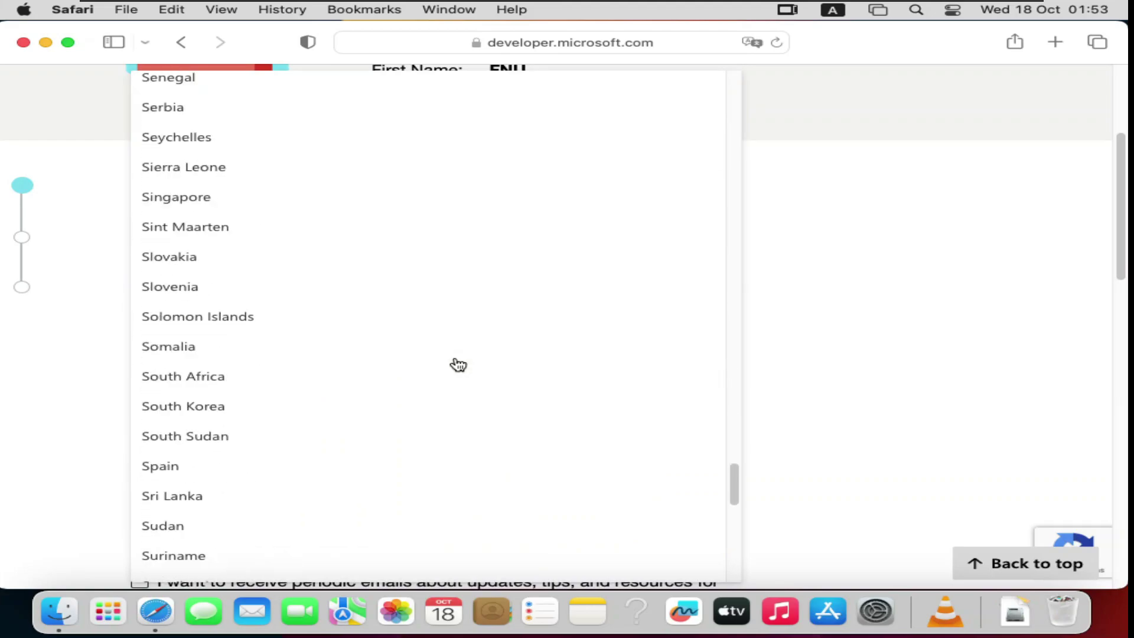
scroll(414, 360, down, 1)
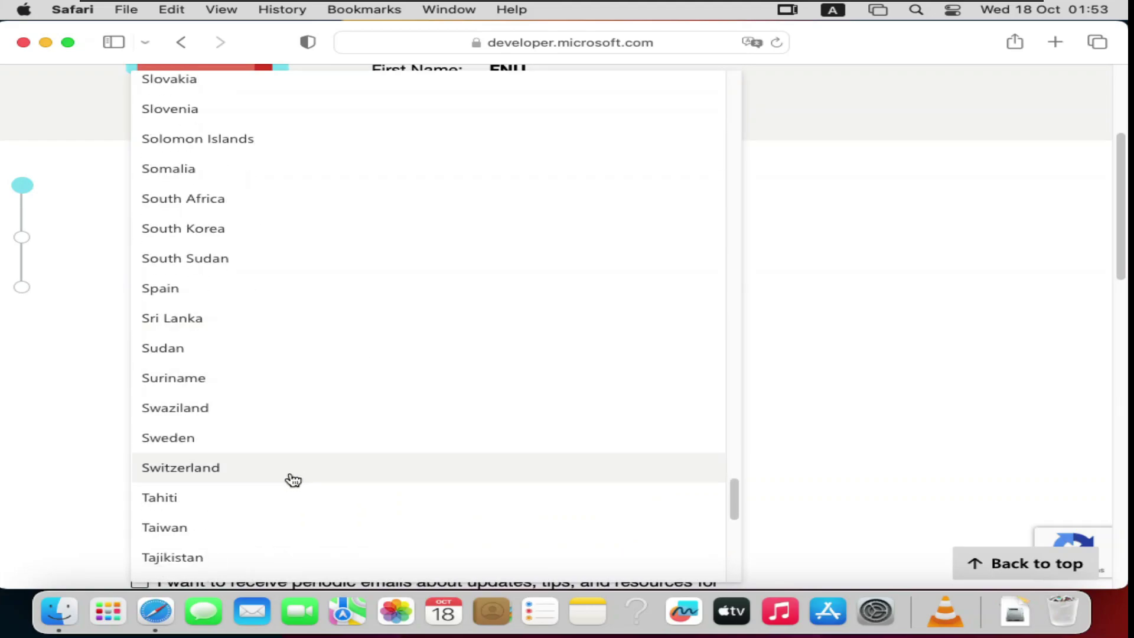
scroll(293, 479, down, 1)
scroll(291, 479, down, 3)
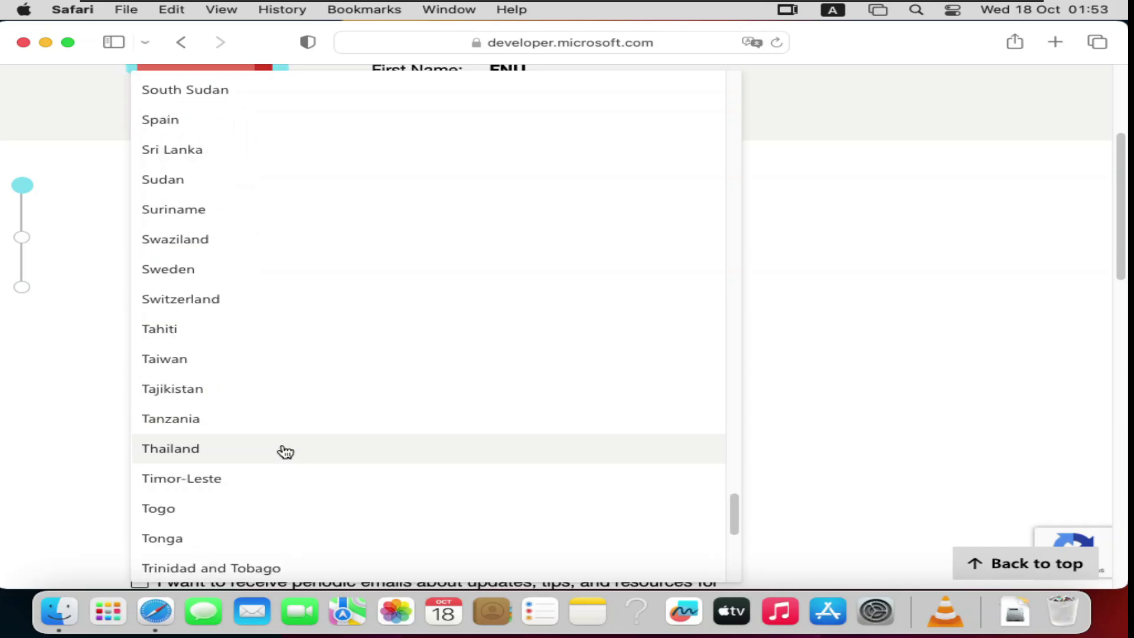
click(286, 450)
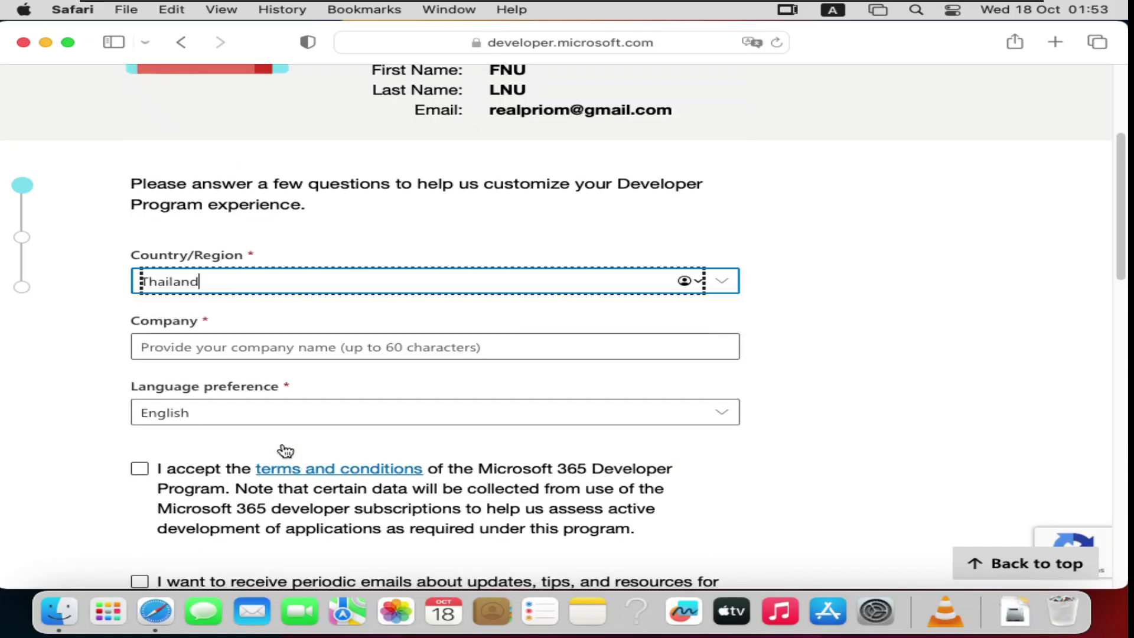
Step: Enter company name 'bw', accept the terms and continue to the next step
click(283, 348)
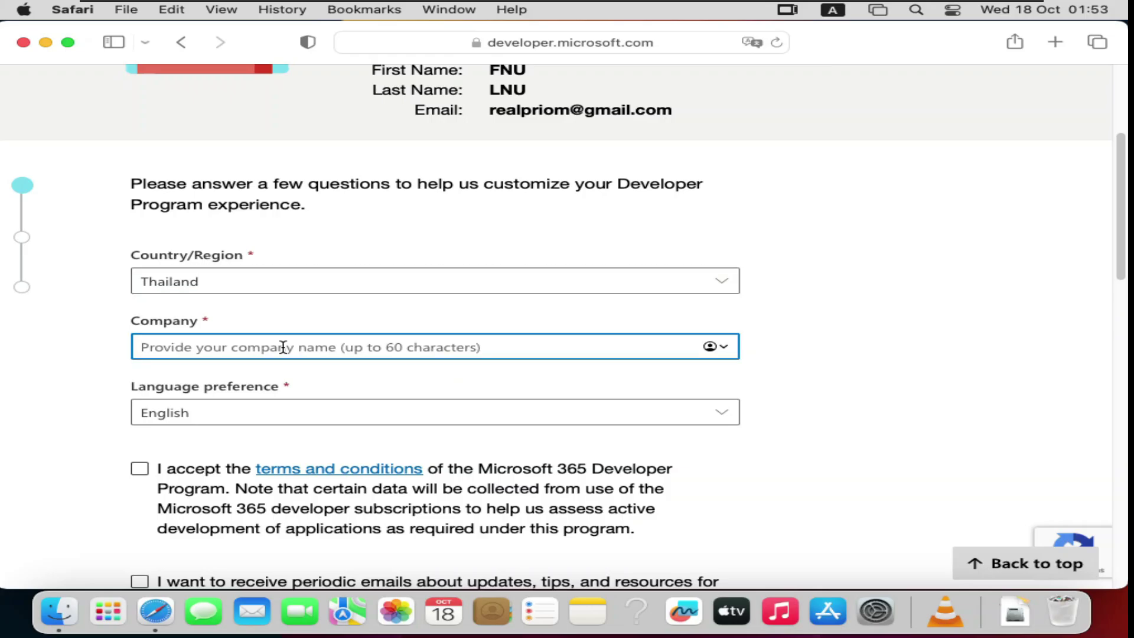
text(bwinex)
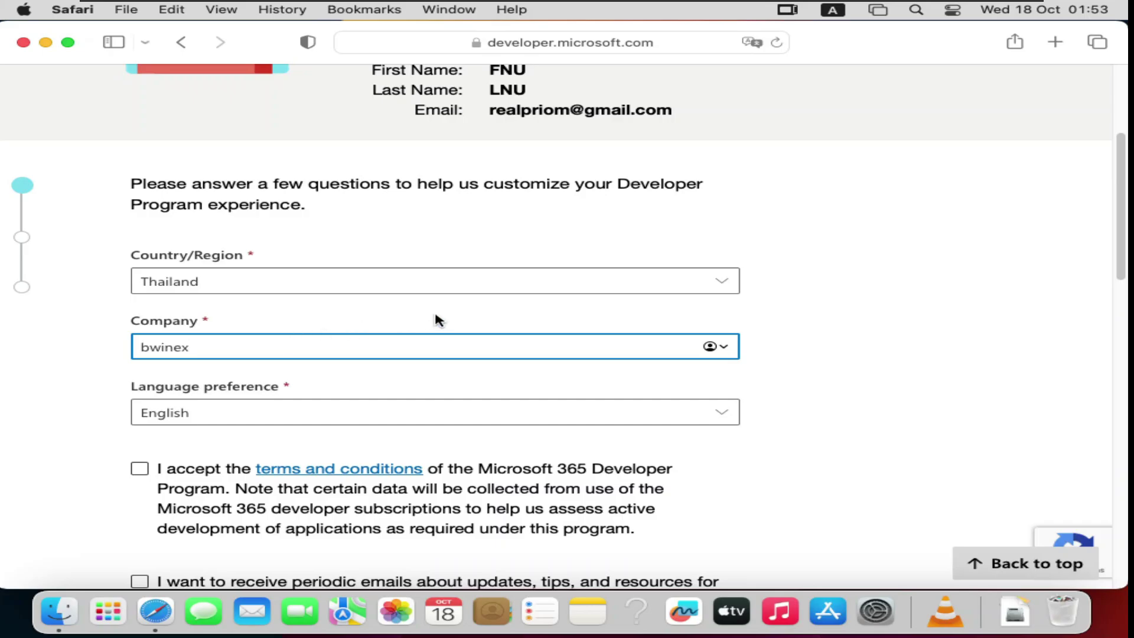
scroll(500, 313, down, 2)
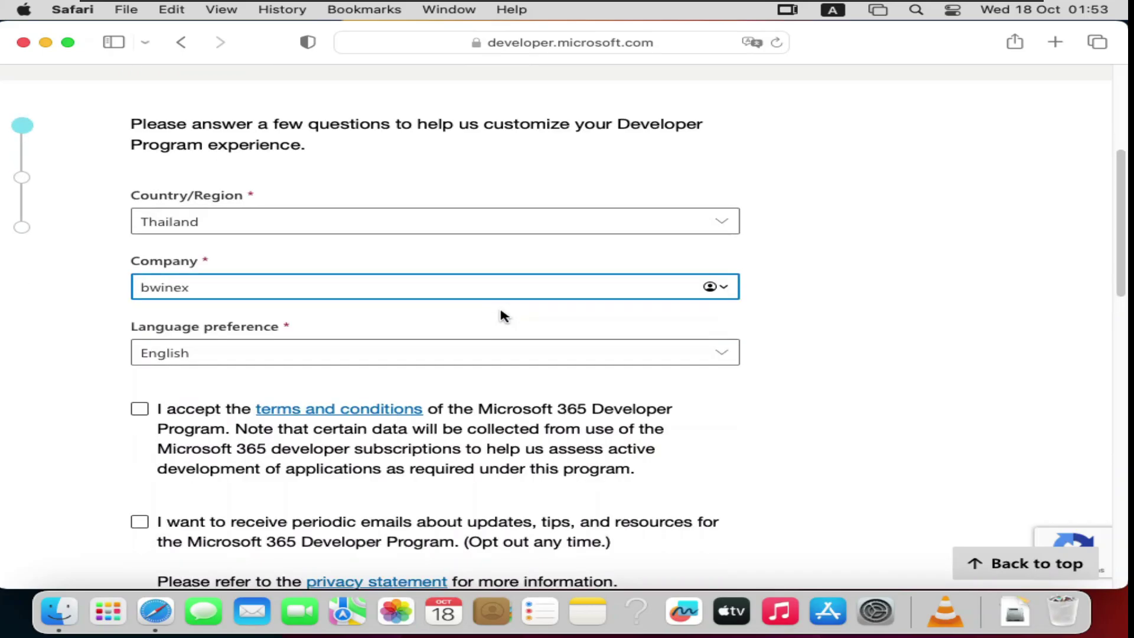
scroll(209, 322, down, 1)
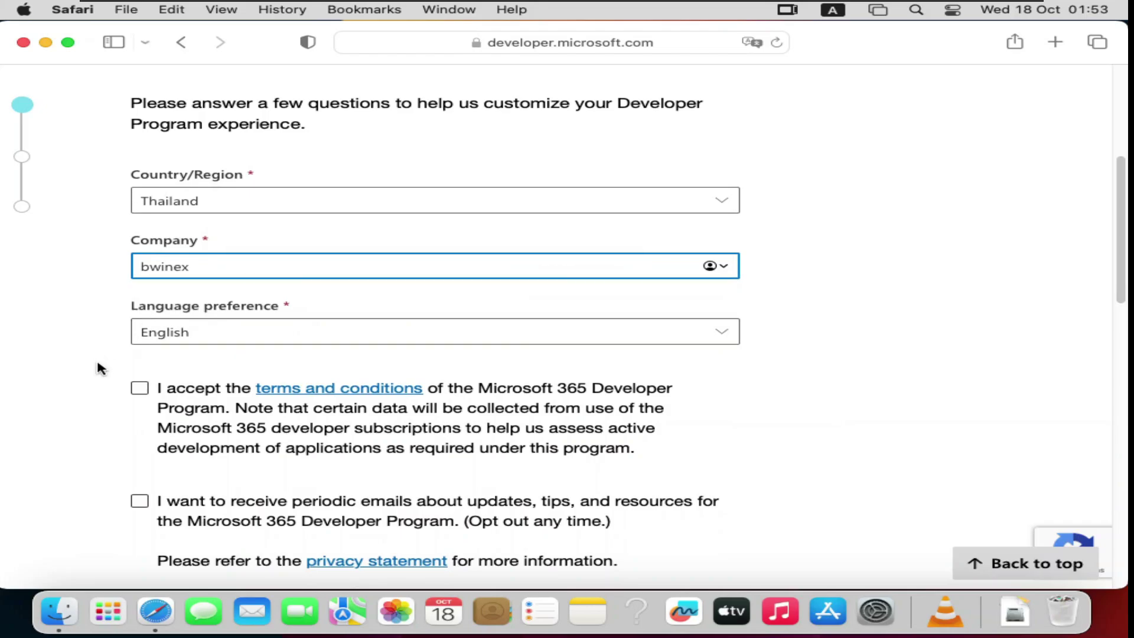
click(139, 379)
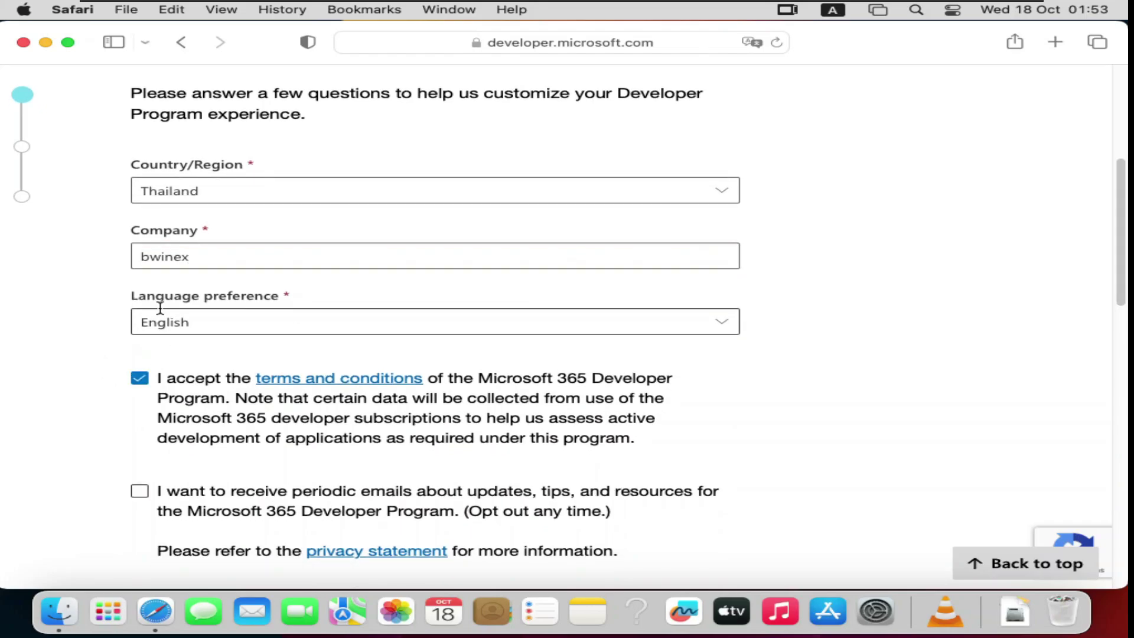
scroll(294, 275, down, 1)
mouse_move(240, 278)
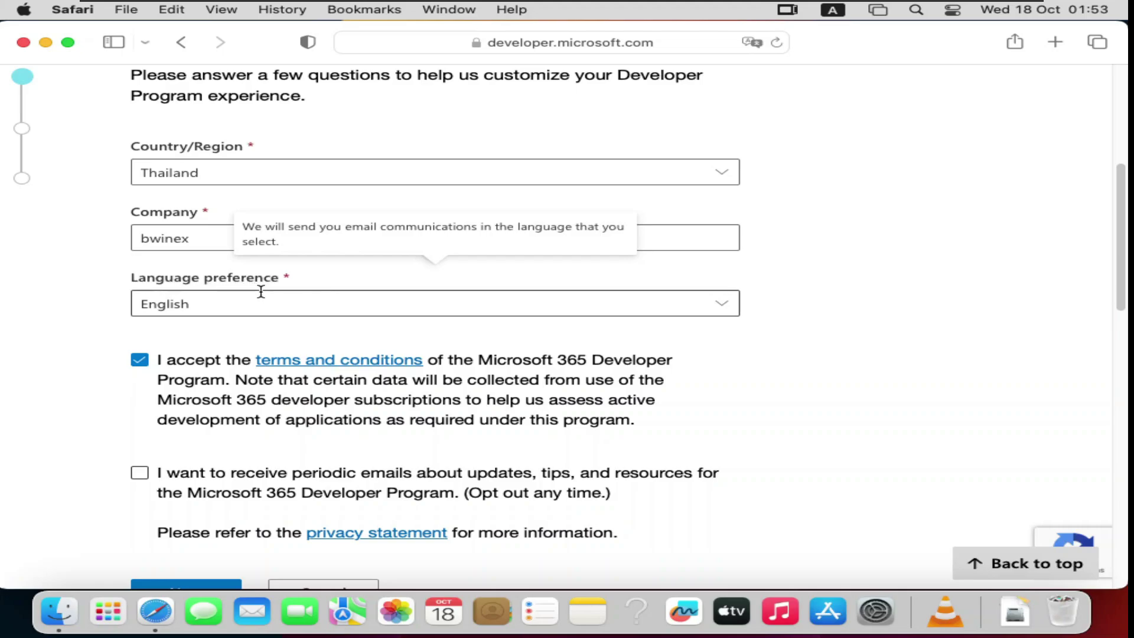
scroll(260, 291, down, 5)
click(186, 290)
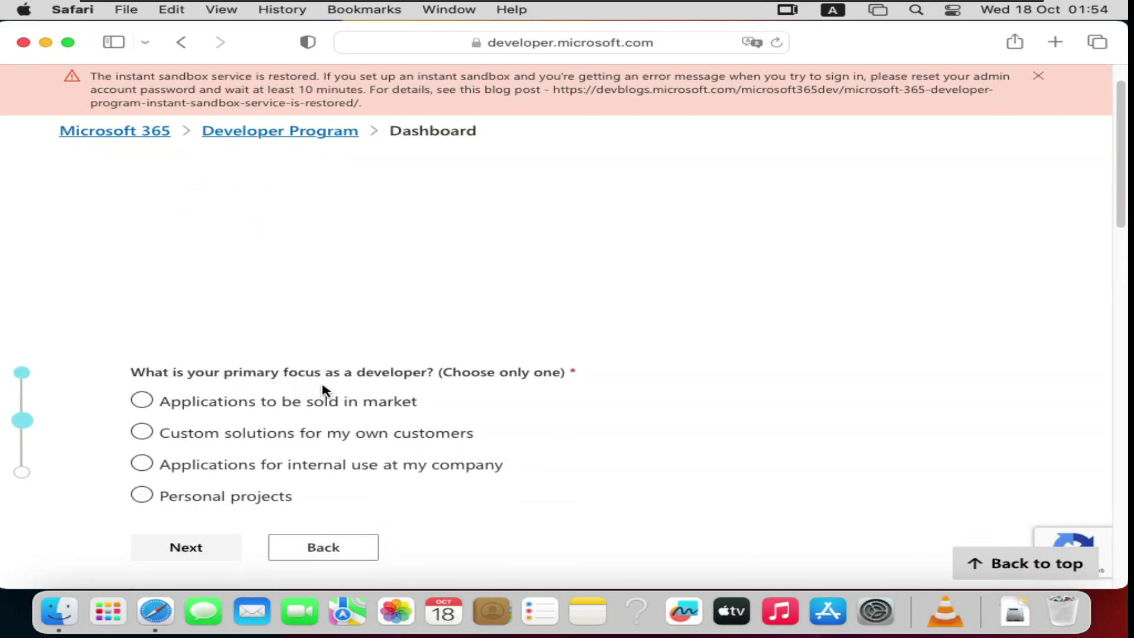
Step: Answer the Dev Center questionnaire with Personal projects as focus and only Microsoft Teams as interest, then save
click(142, 492)
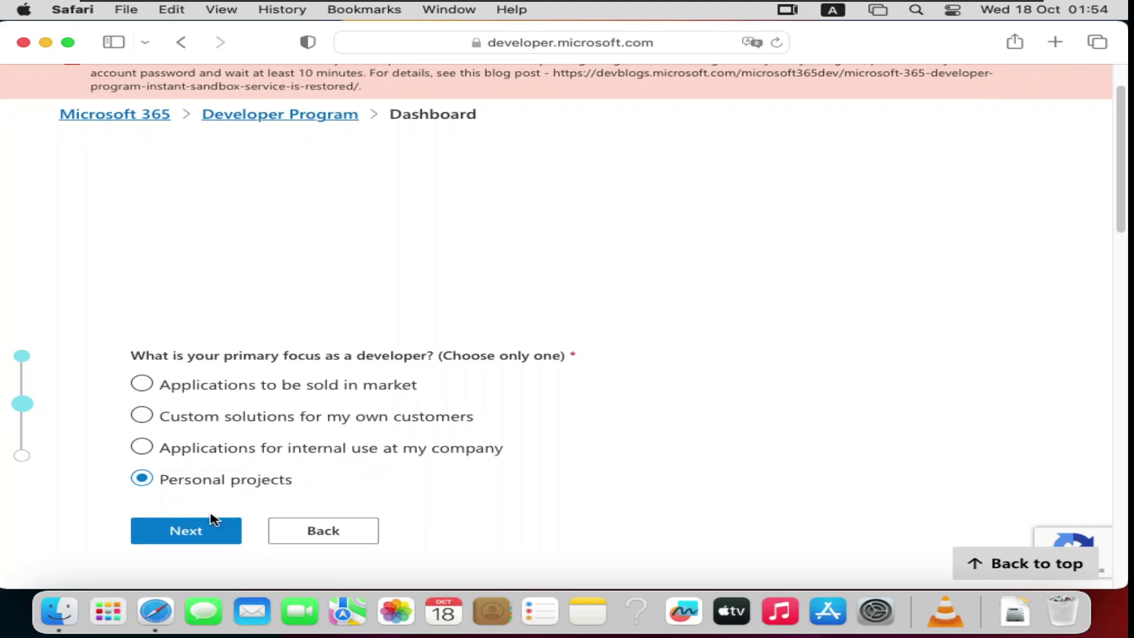
click(216, 539)
scroll(265, 380, down, 5)
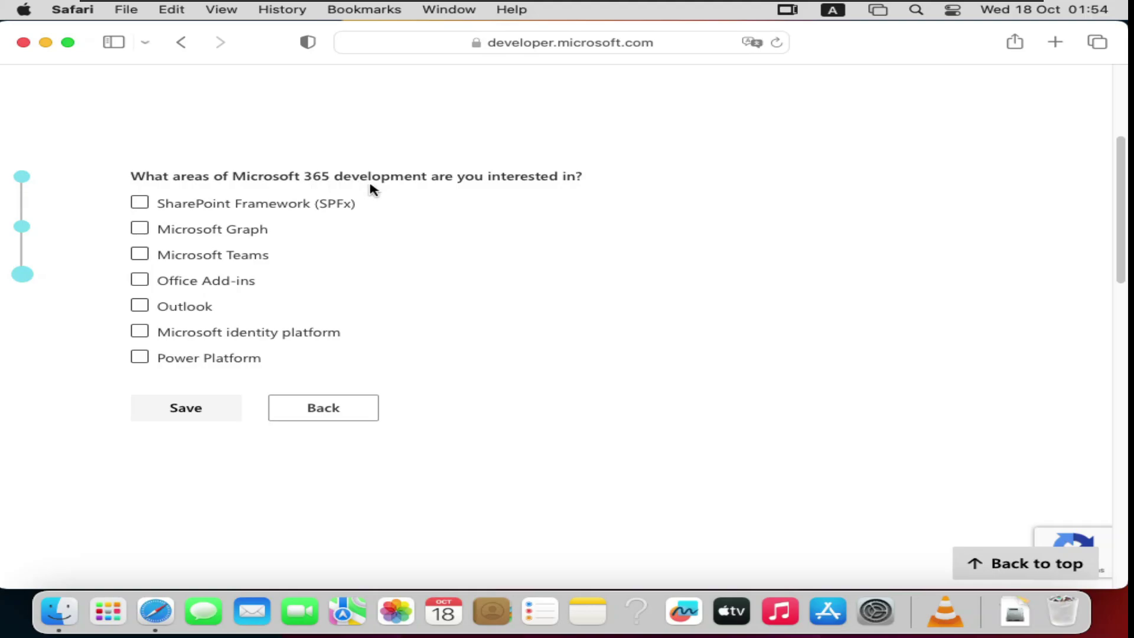
click(141, 306)
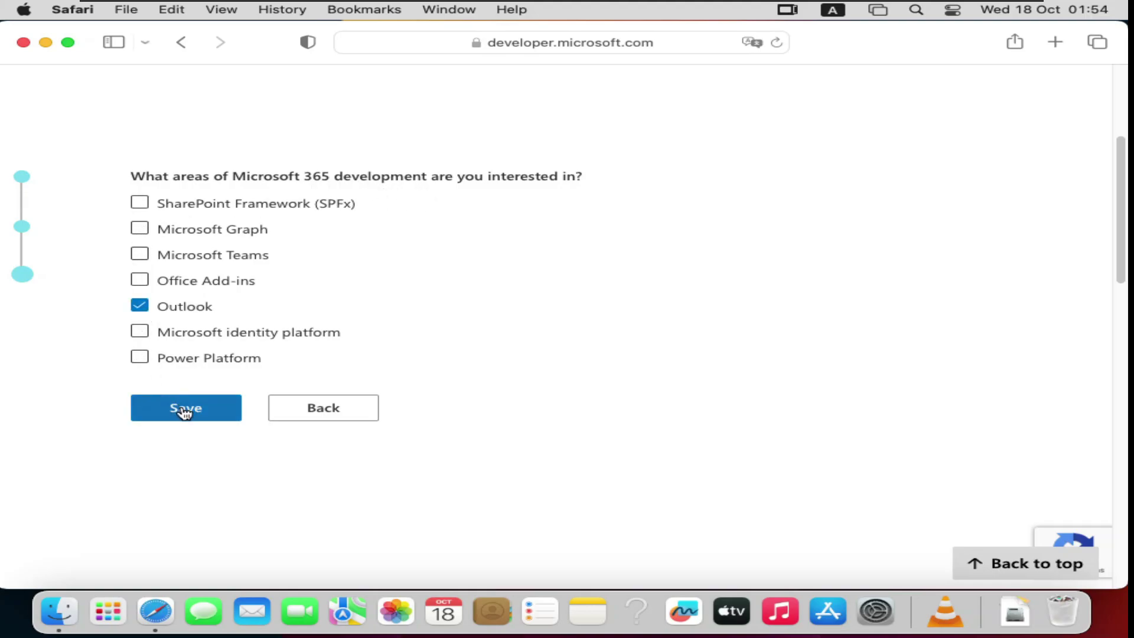
click(140, 254)
click(140, 306)
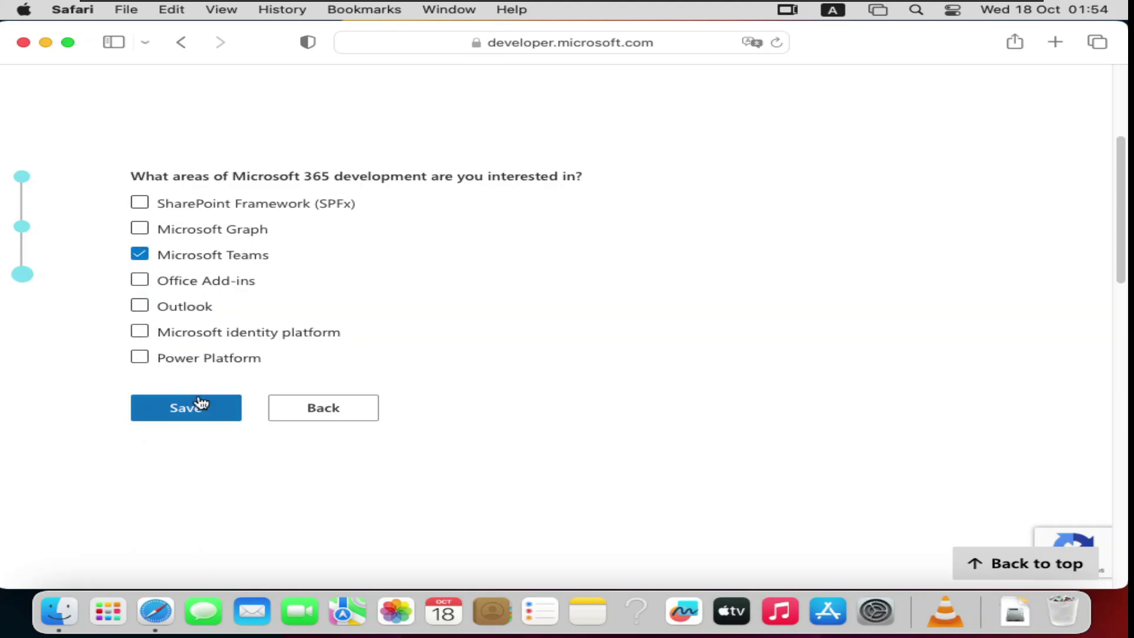
click(204, 411)
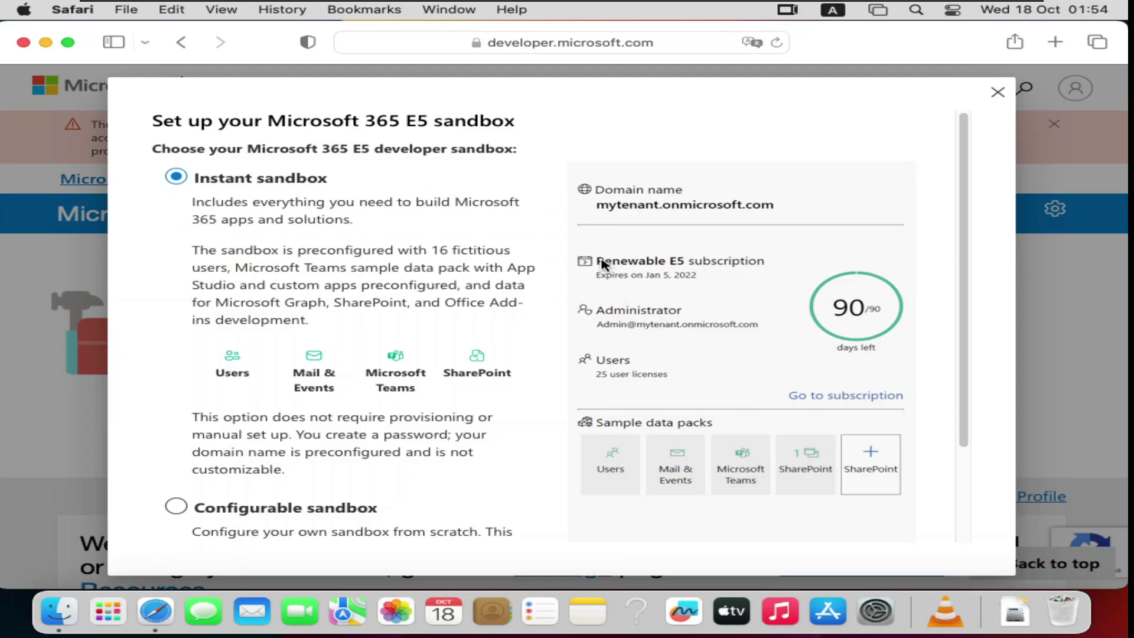
double_click(603, 263)
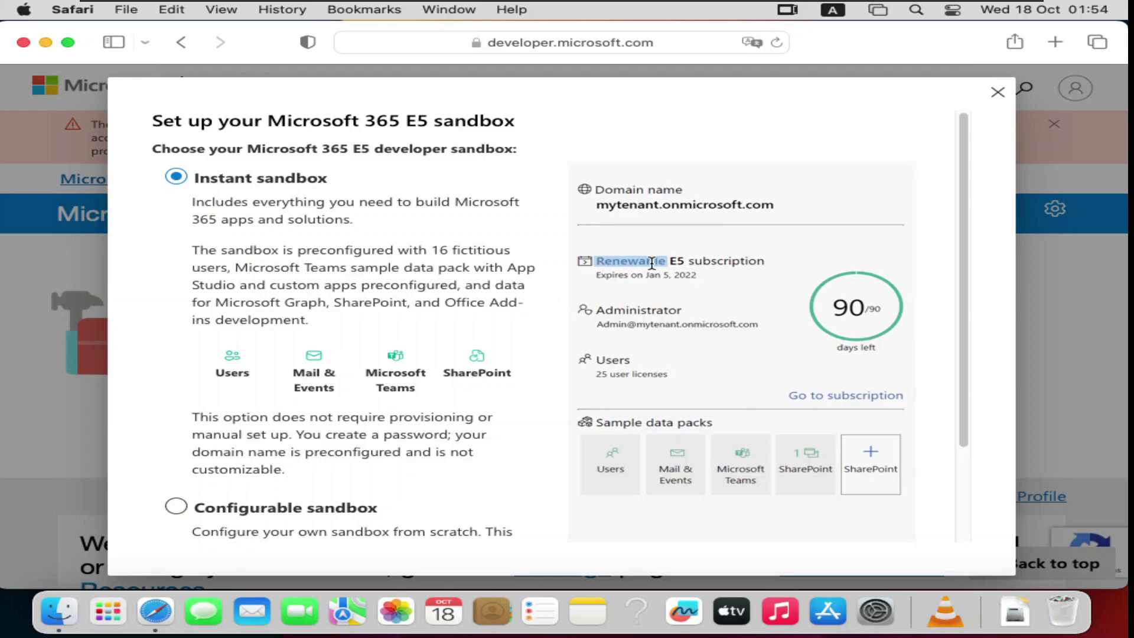
click(800, 355)
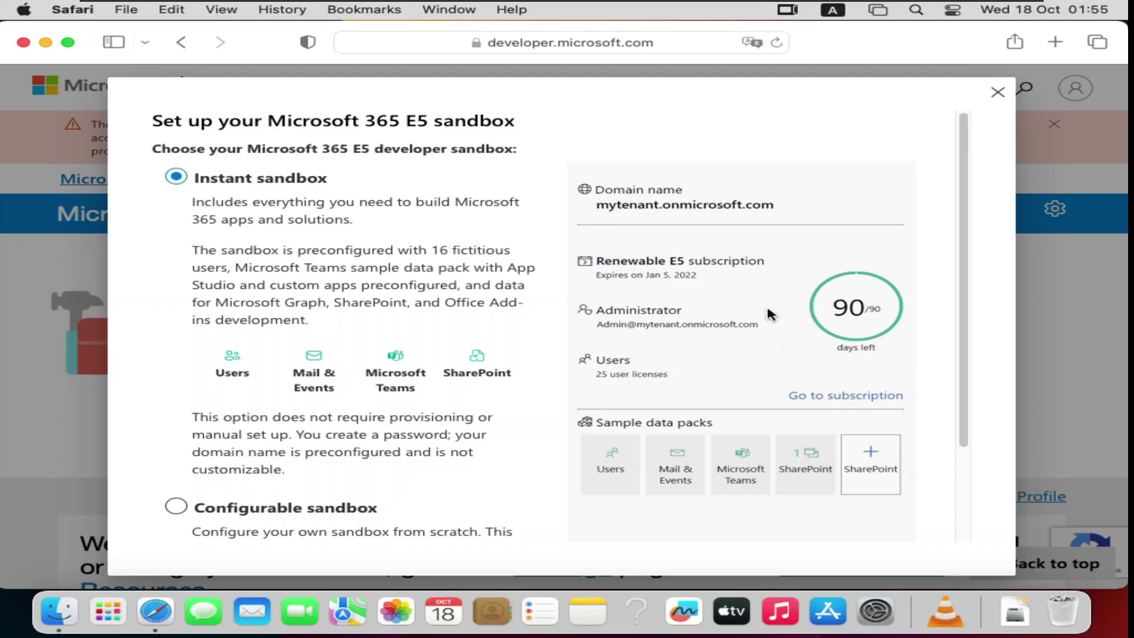
scroll(770, 313, down, 3)
scroll(770, 313, down, 1)
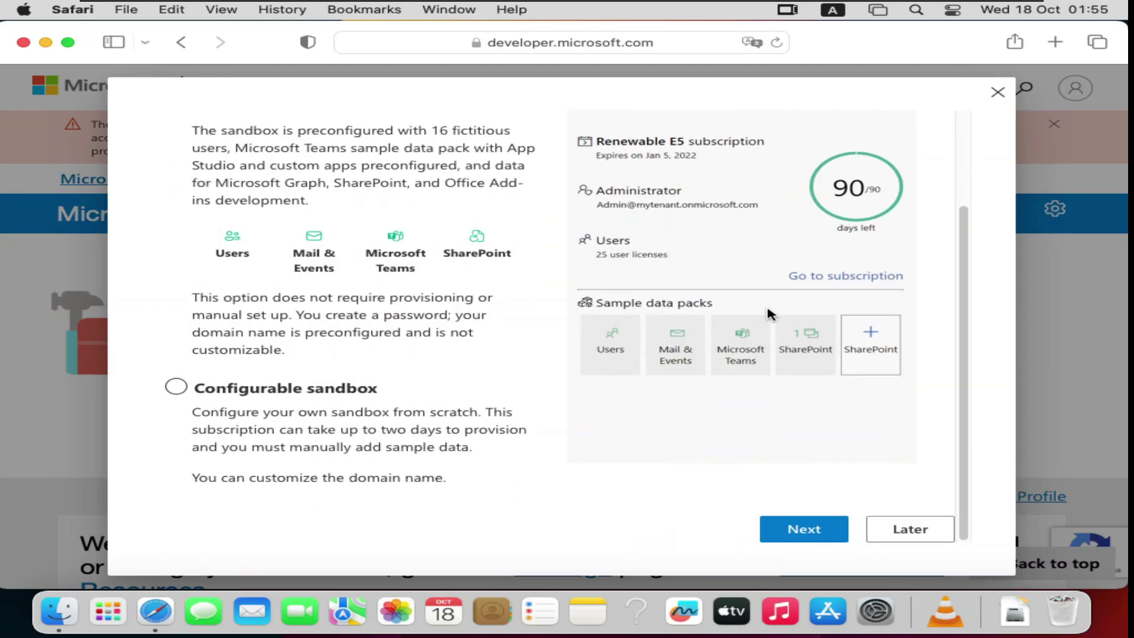
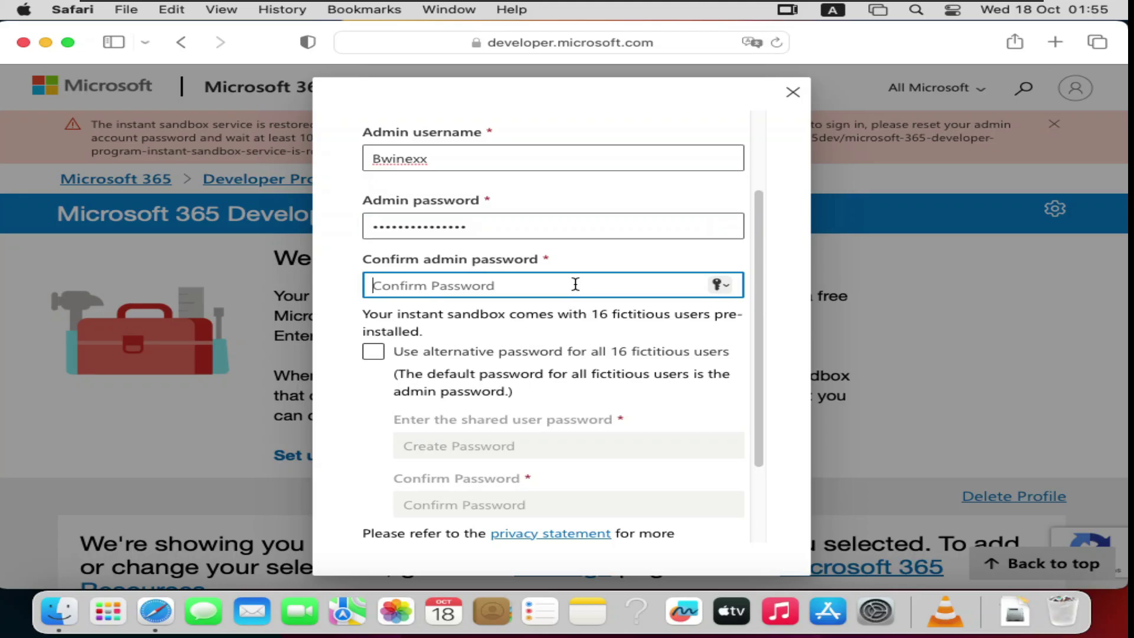
Step: Re-enter the admin password in Confirm admin password and continue
text(••••••)
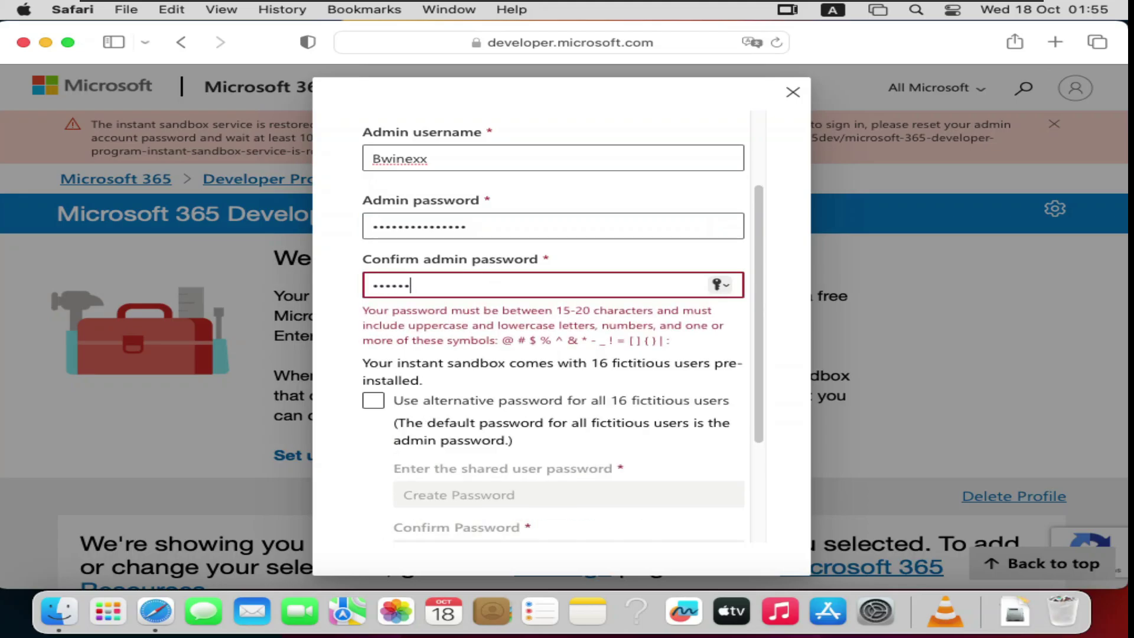
text(•••••••••)
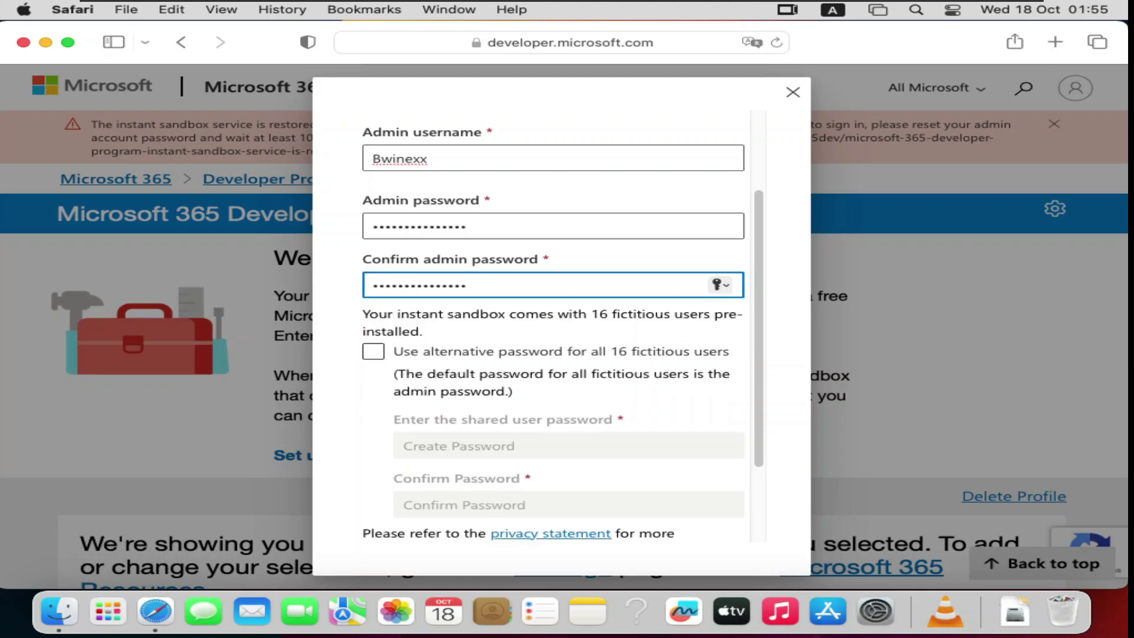
scroll(534, 355, down, 3)
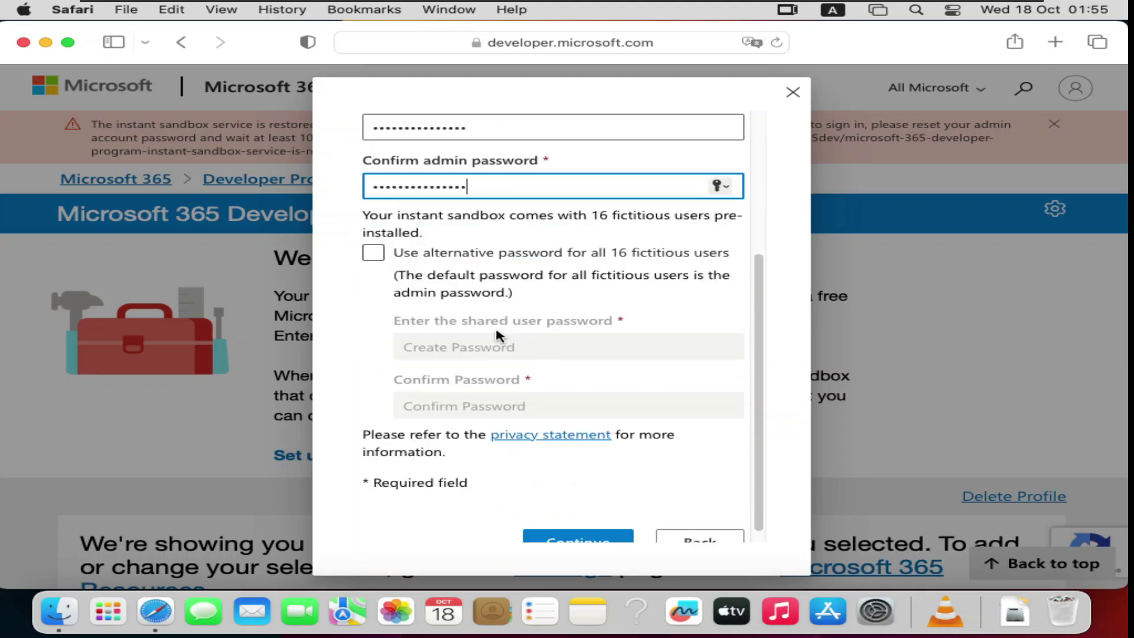
scroll(483, 335, down, 1)
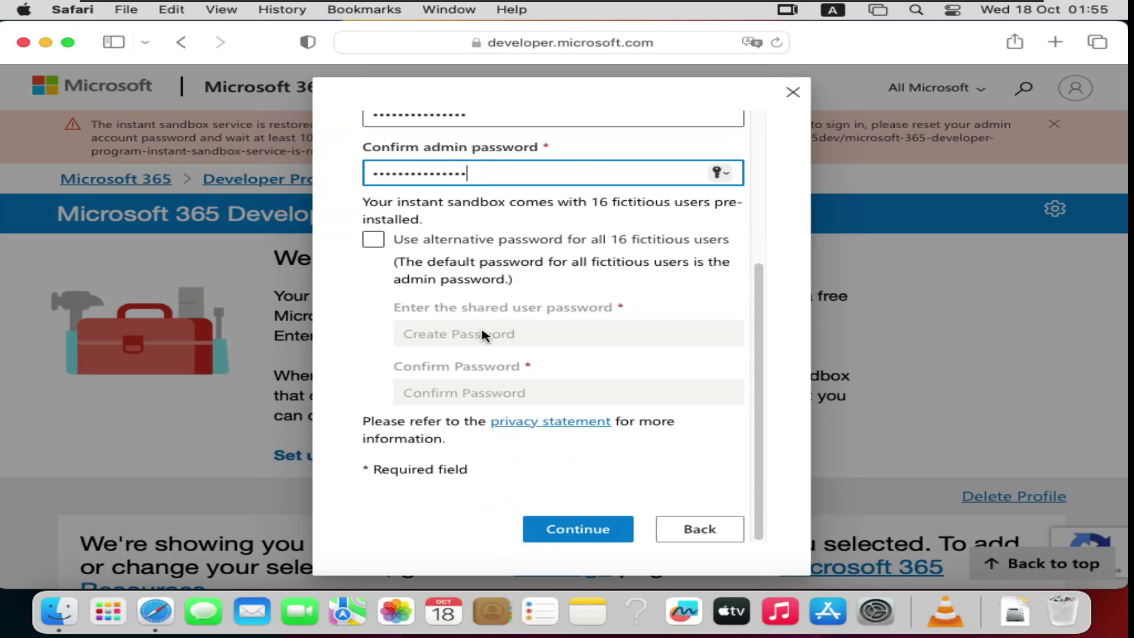
click(562, 528)
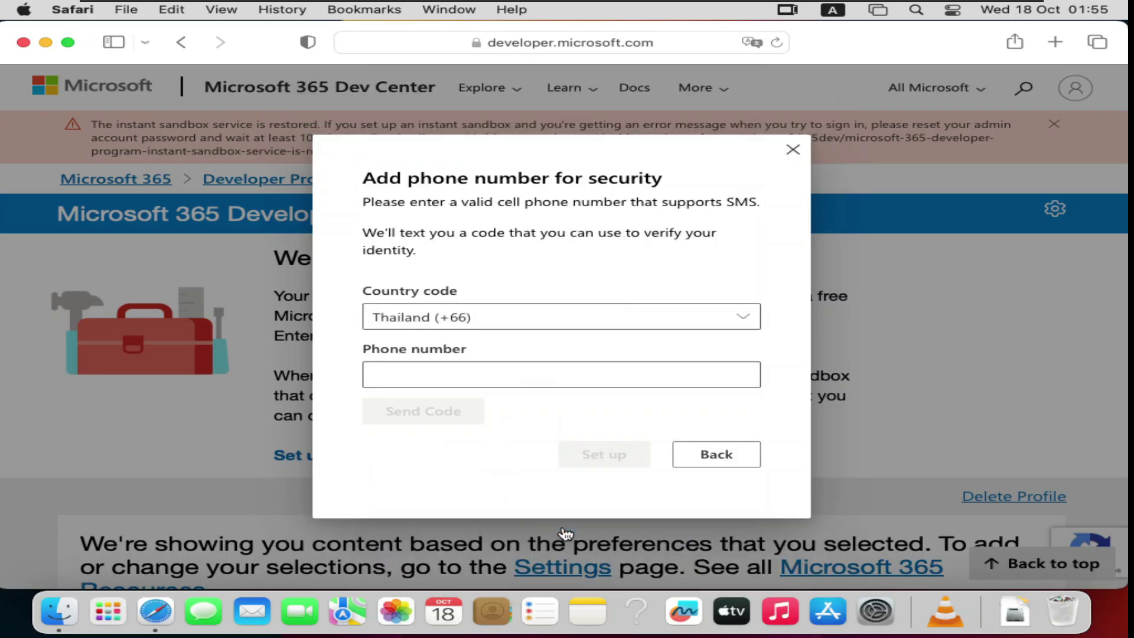
Step: Enter the security phone number and request an SMS verification code
click(463, 385)
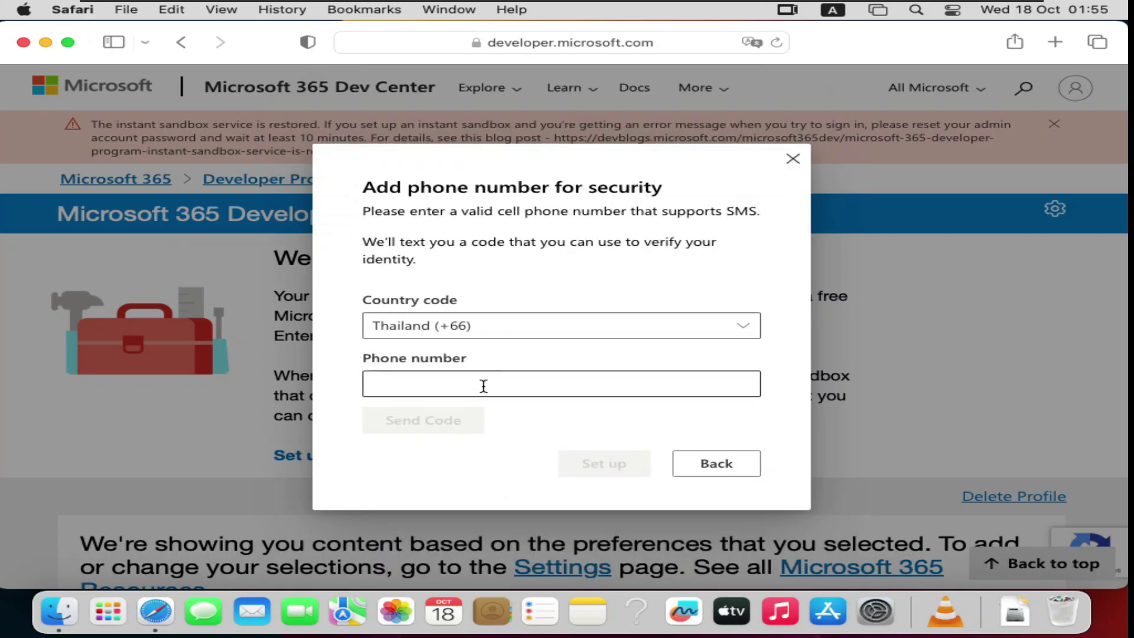
click(483, 385)
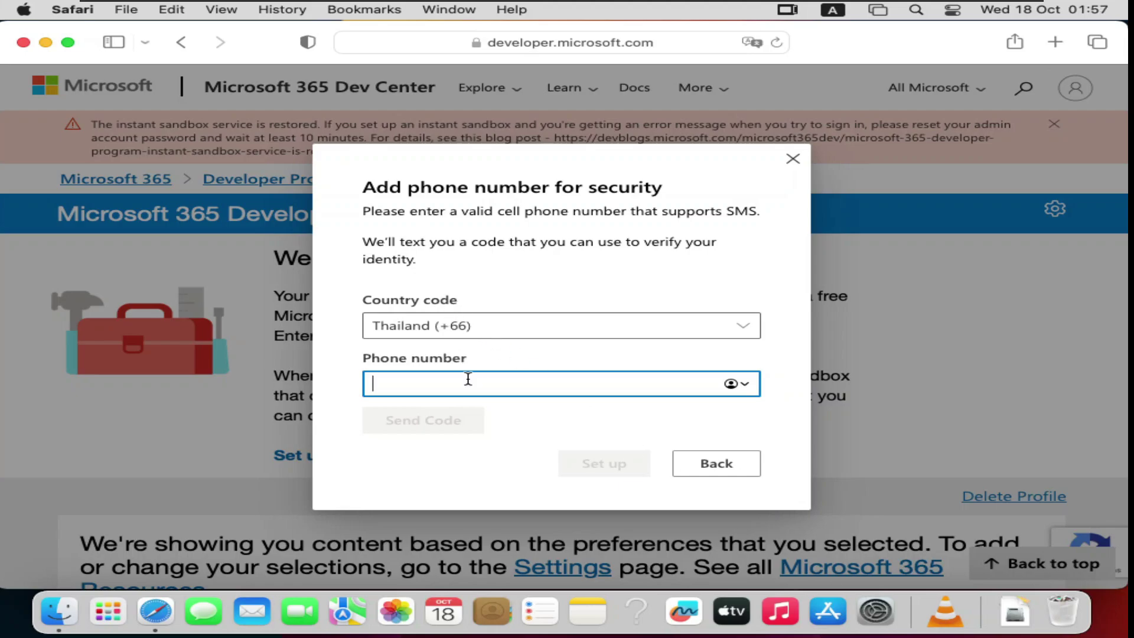
text(0812345)
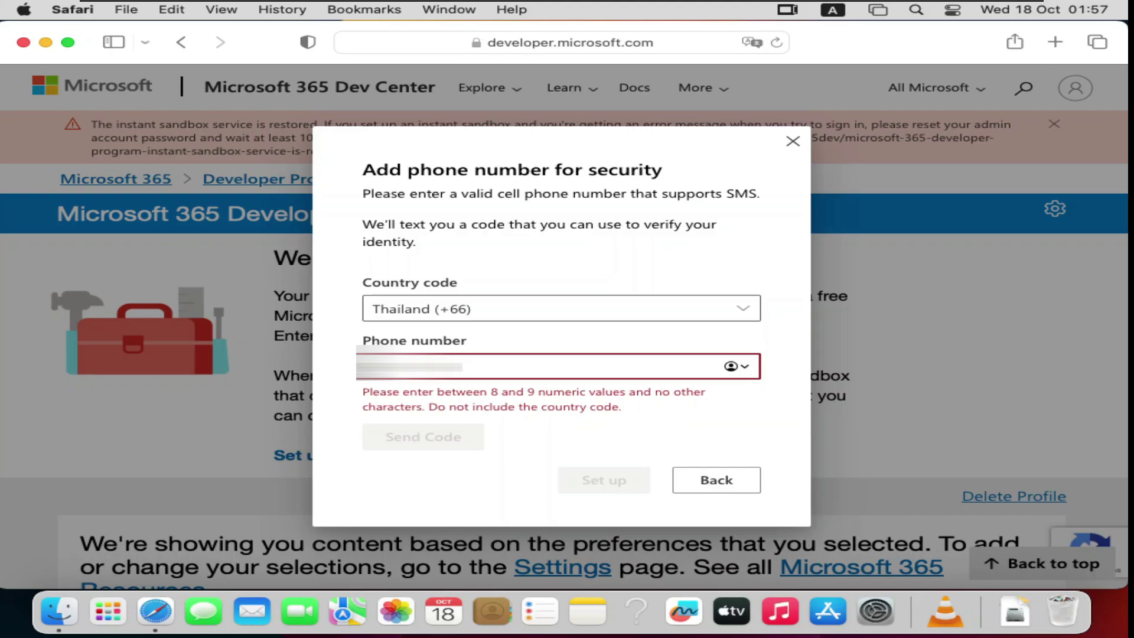
text(6)
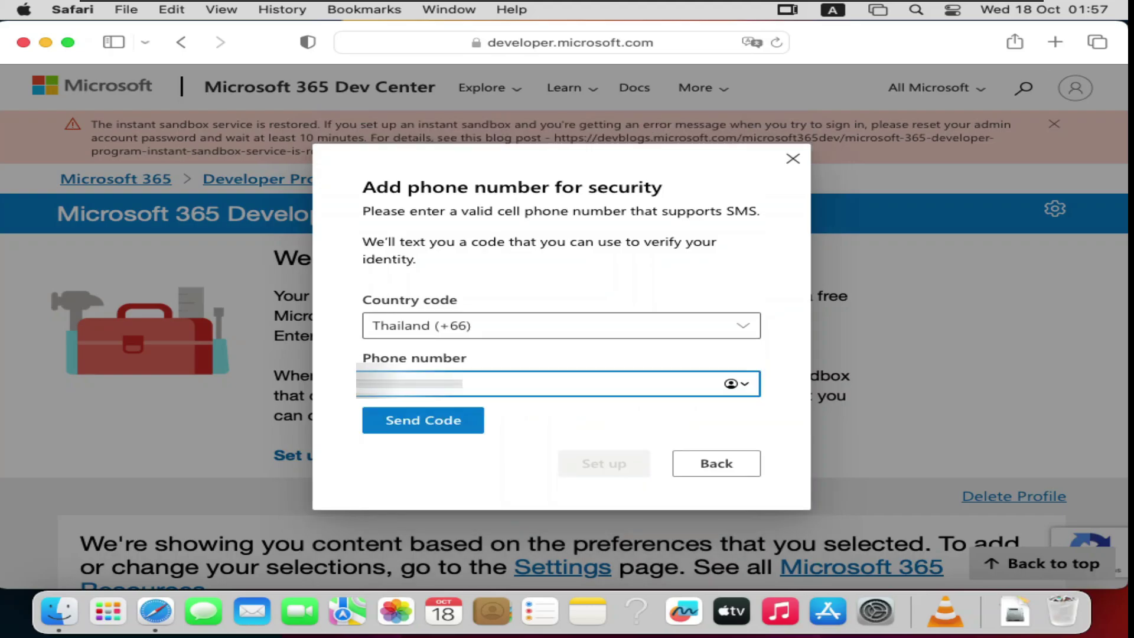
click(423, 424)
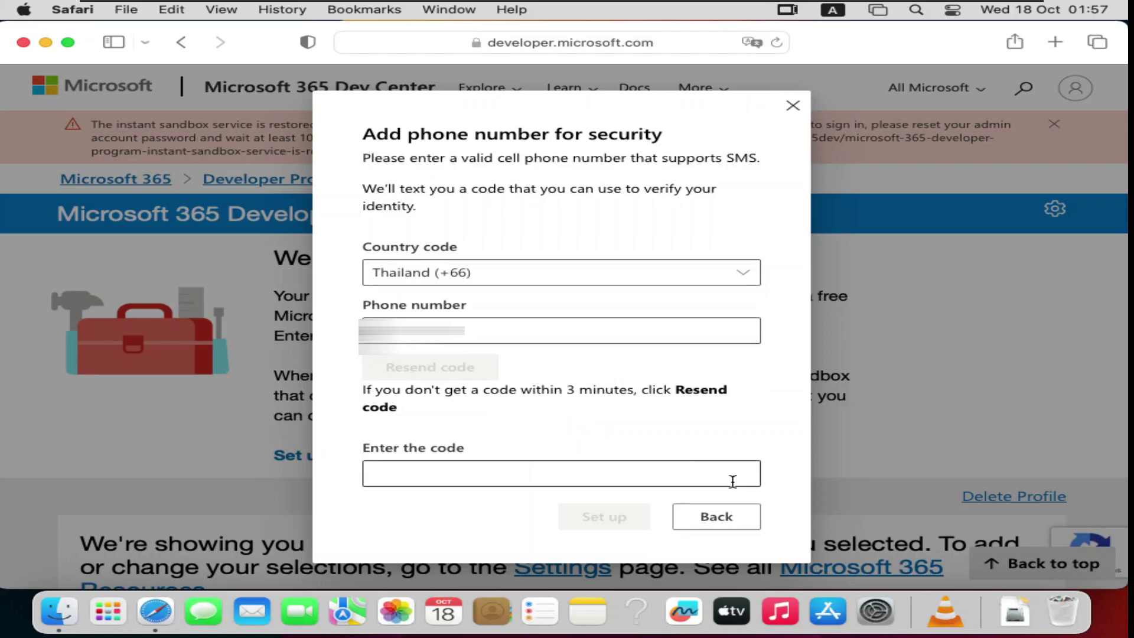
Step: Enter the received SMS code and start setting up the sandbox subscription
click(593, 470)
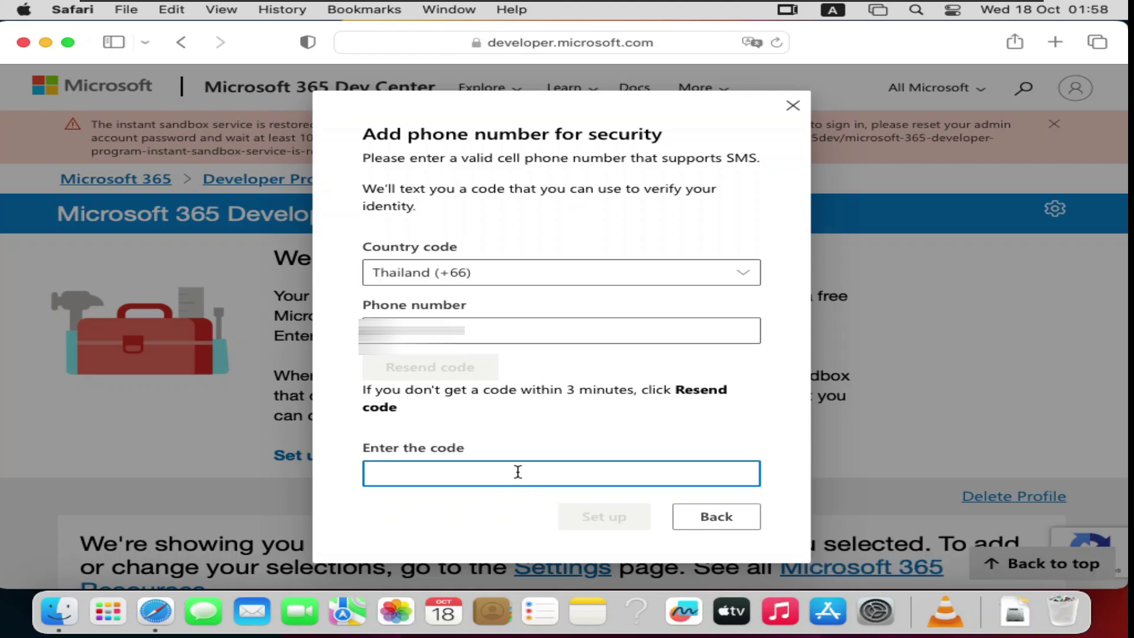
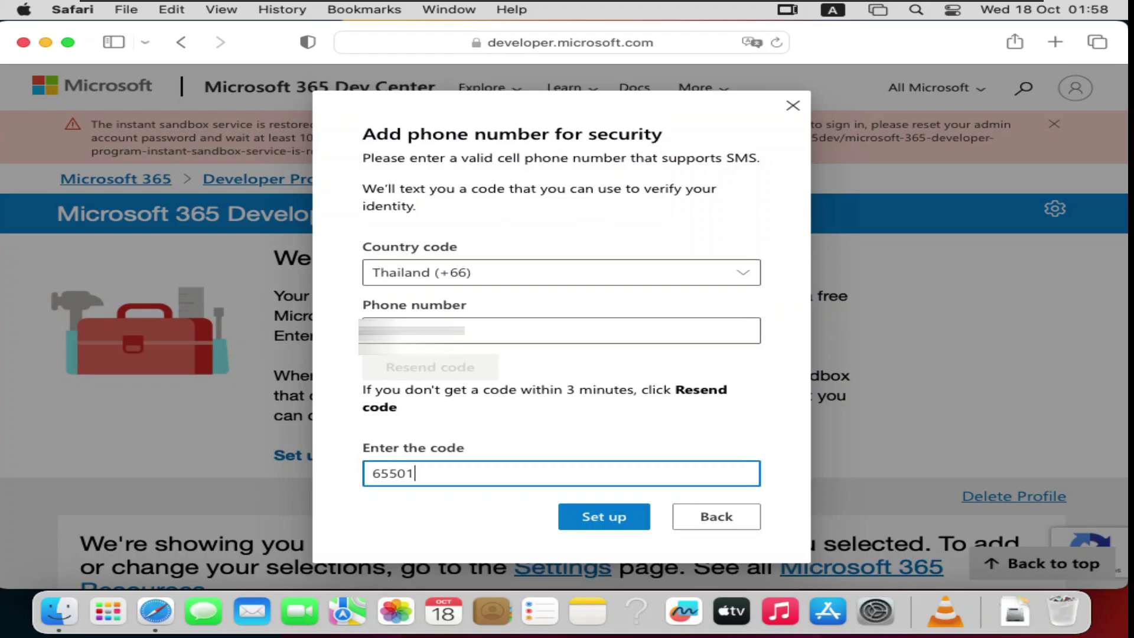
click(608, 517)
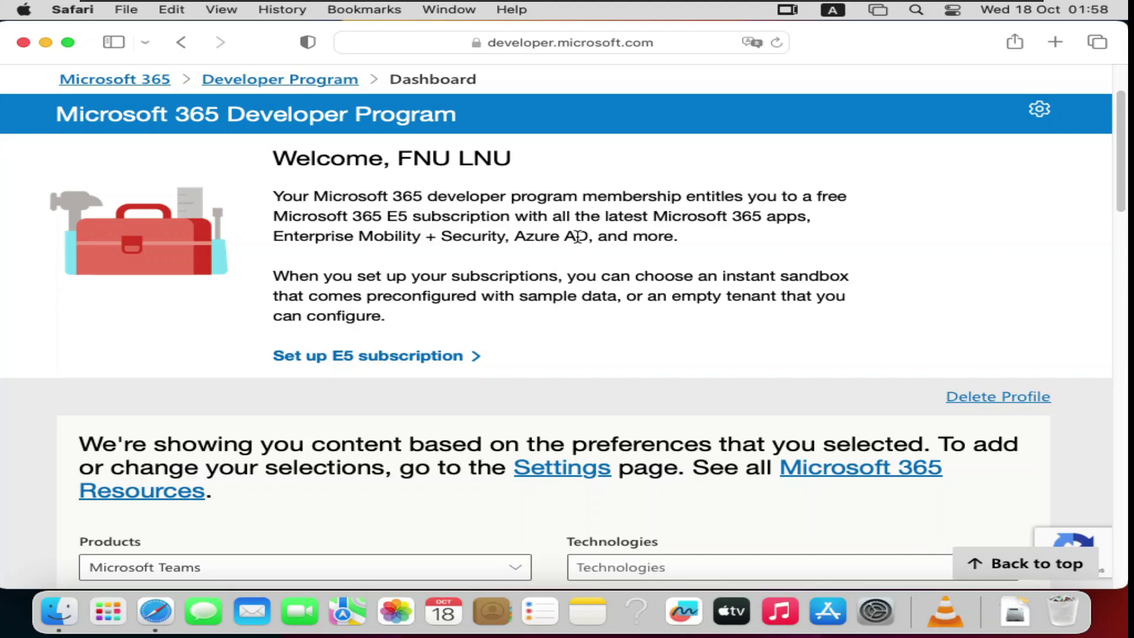
scroll(564, 245, up, 3)
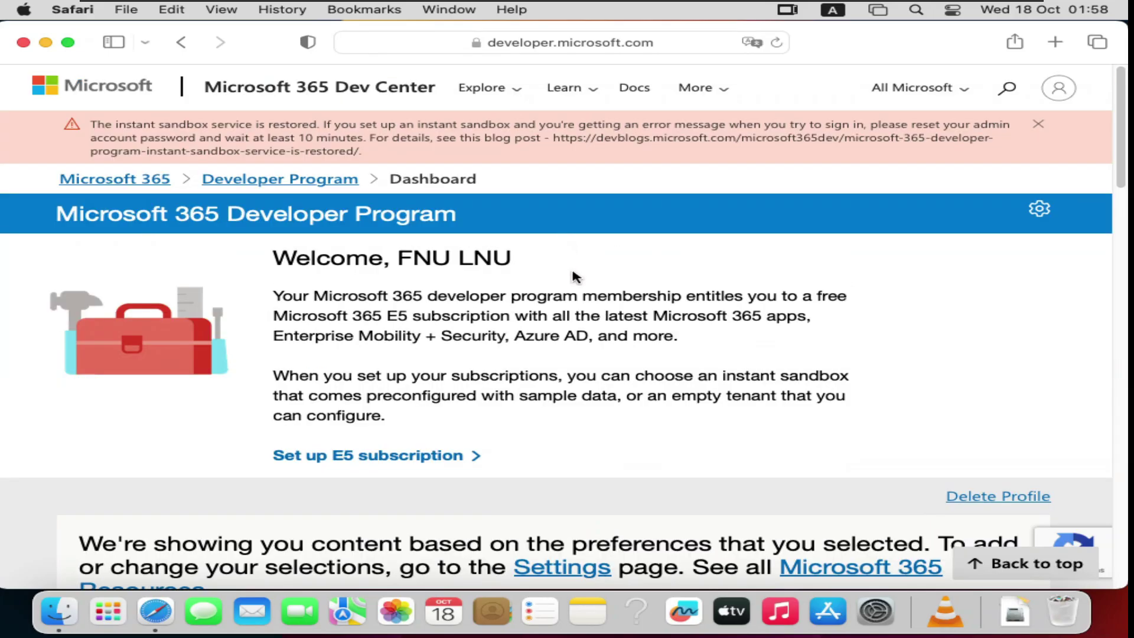
scroll(574, 274, down, 2)
scroll(572, 274, down, 8)
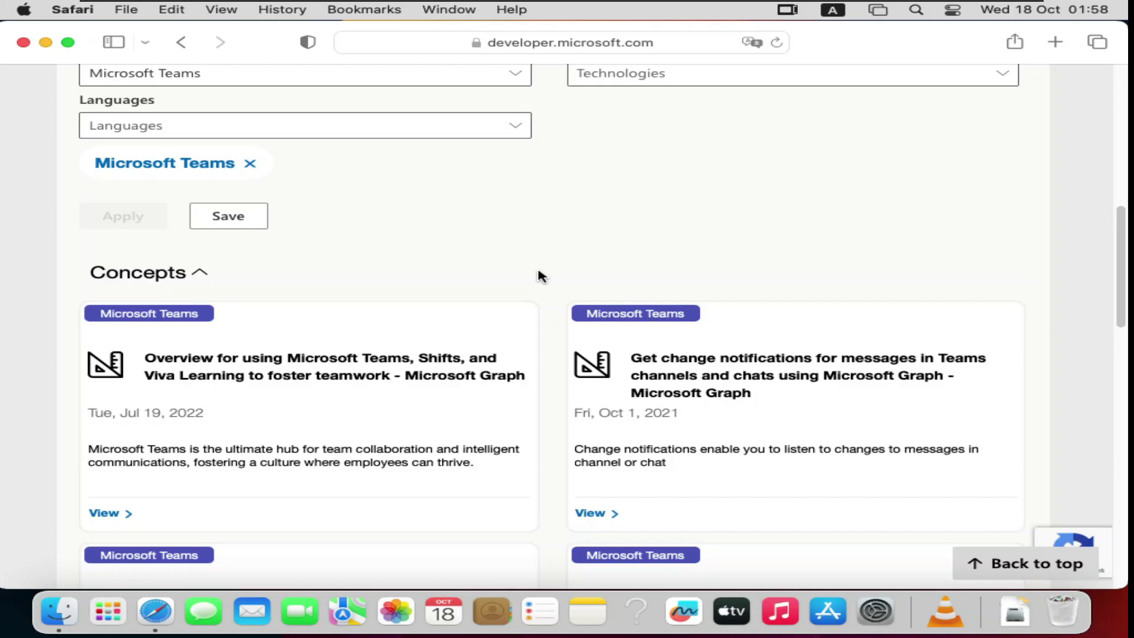
scroll(539, 274, down, 1)
scroll(539, 274, up, 5)
scroll(539, 275, up, 6)
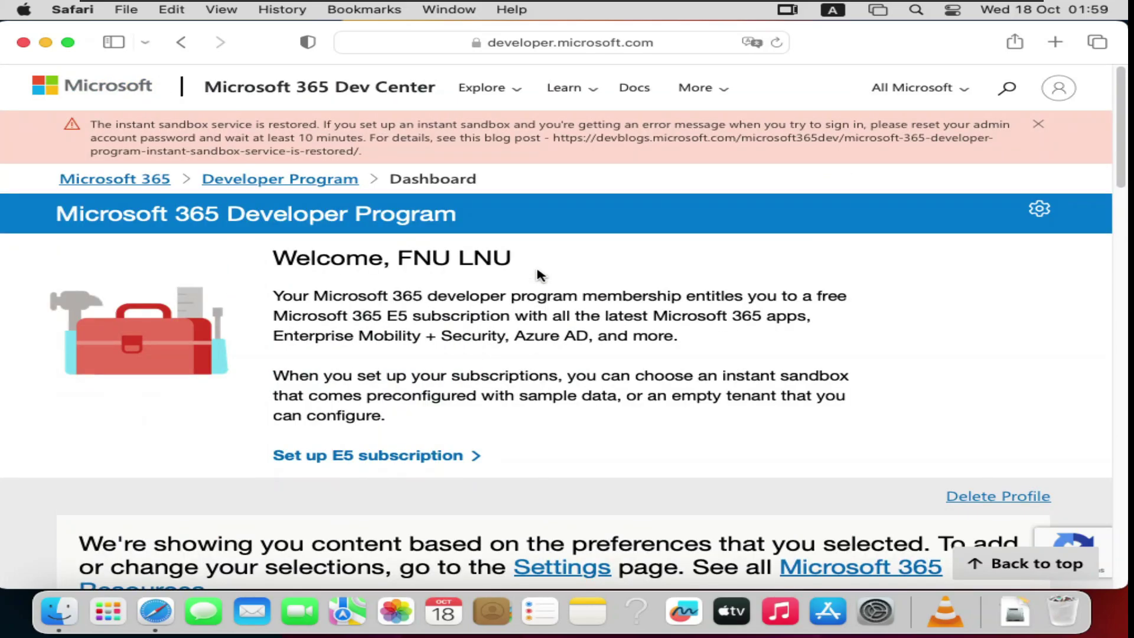
scroll(539, 273, down, 1)
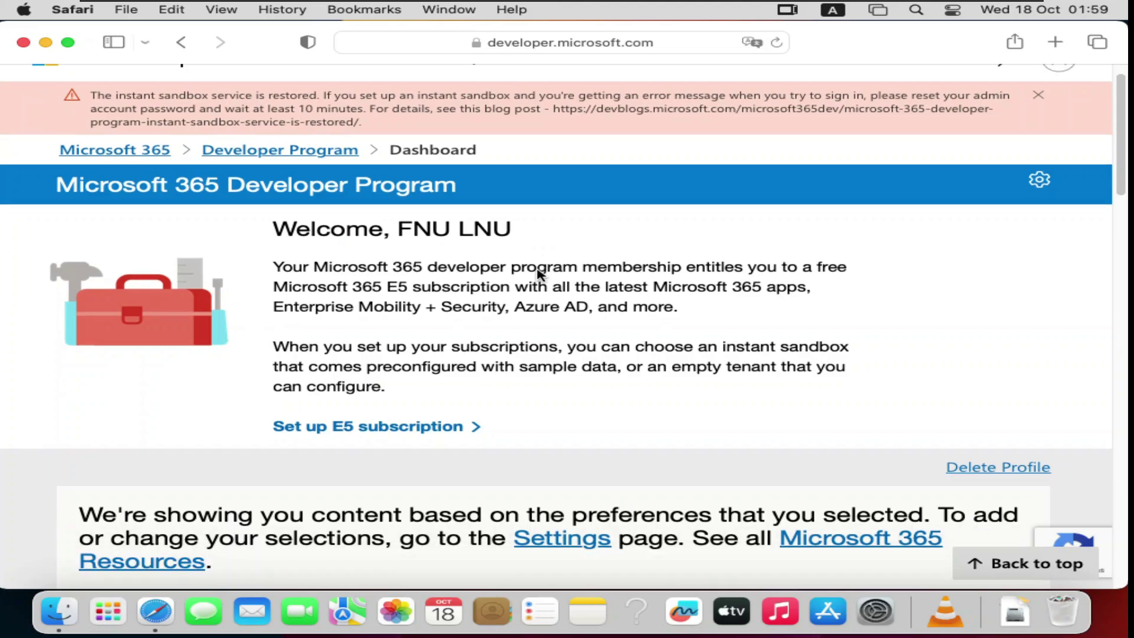
scroll(539, 274, down, 1)
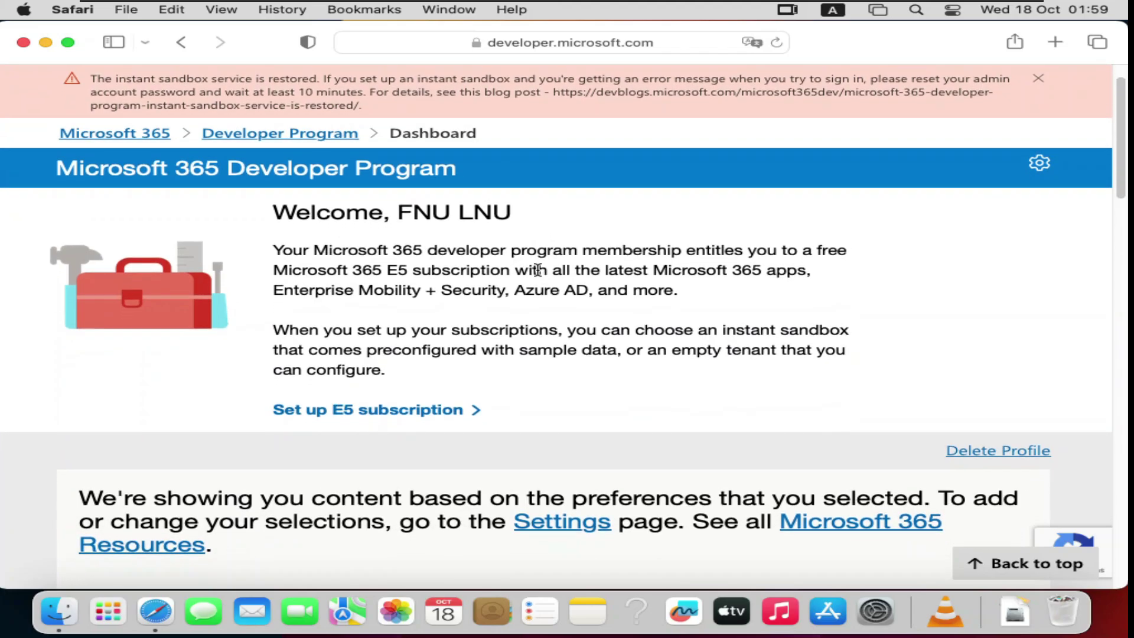
scroll(538, 270, up, 1)
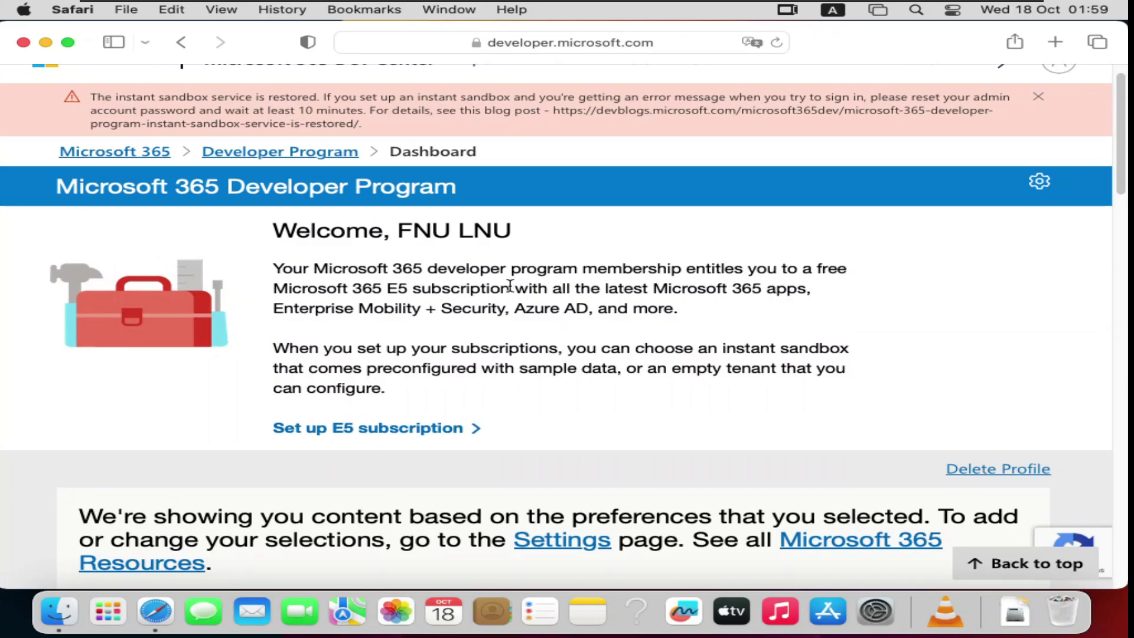
scroll(512, 286, down, 2)
scroll(511, 286, down, 10)
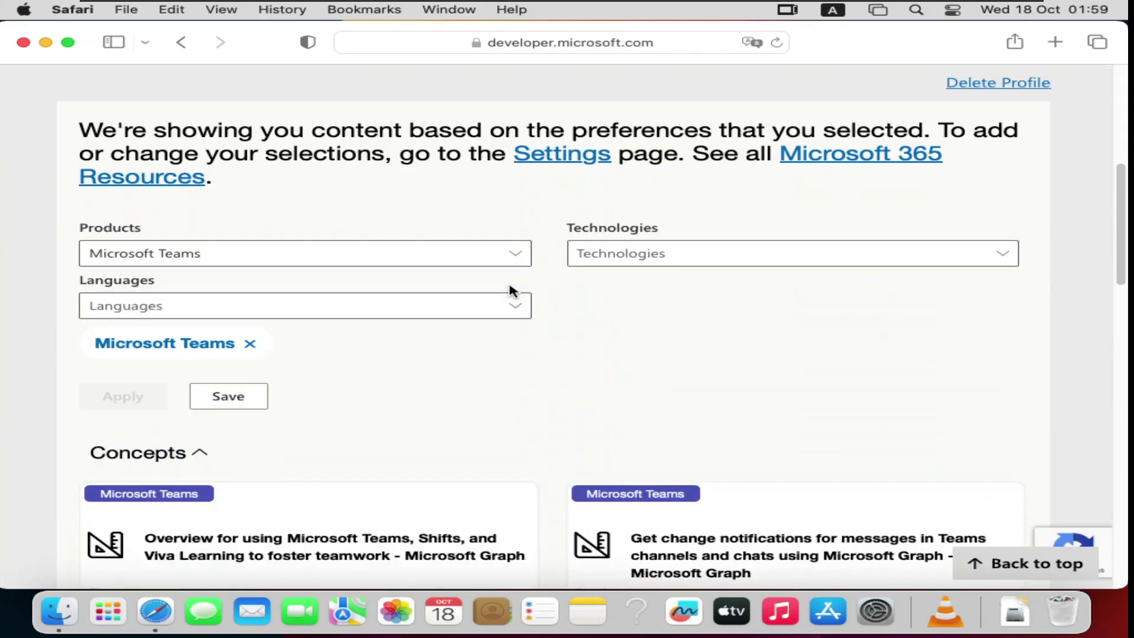
scroll(511, 289, up, 12)
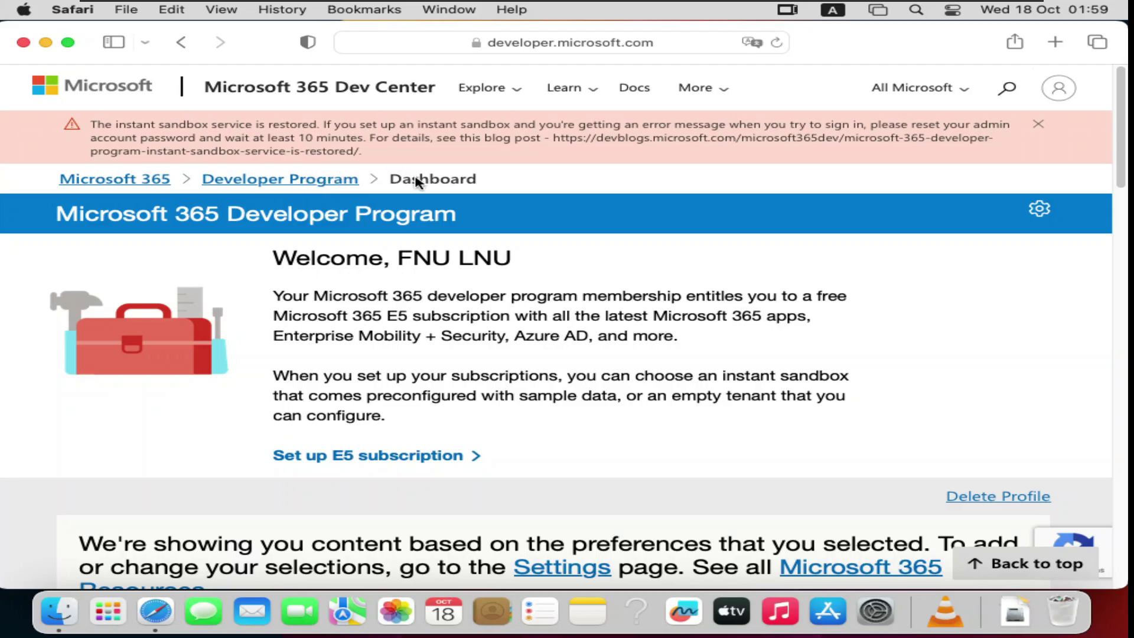
click(325, 186)
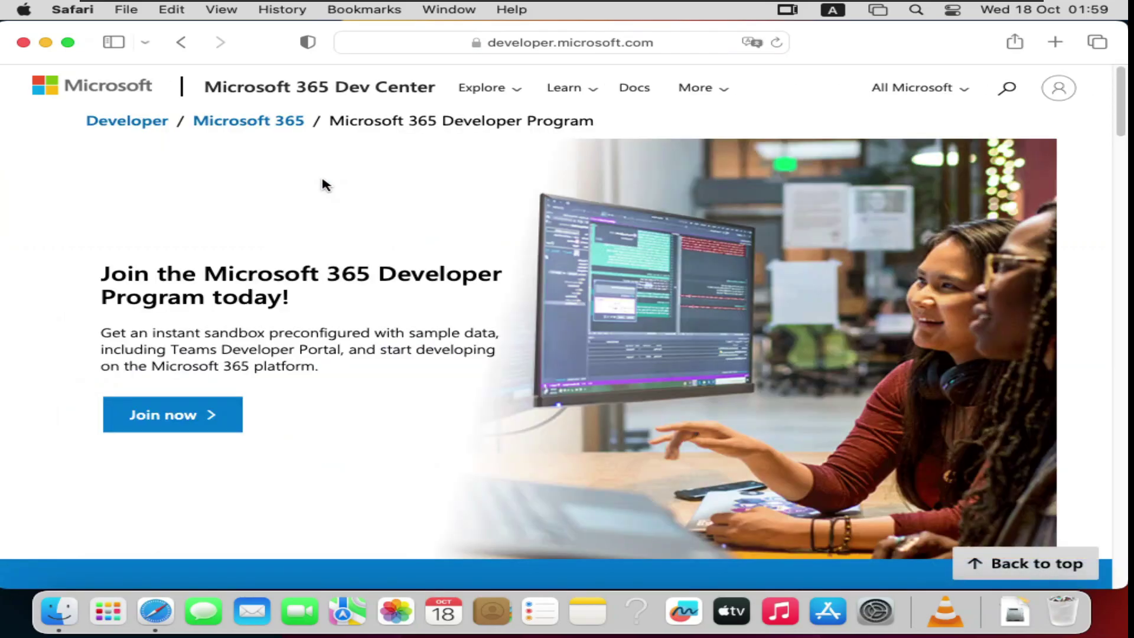
click(200, 420)
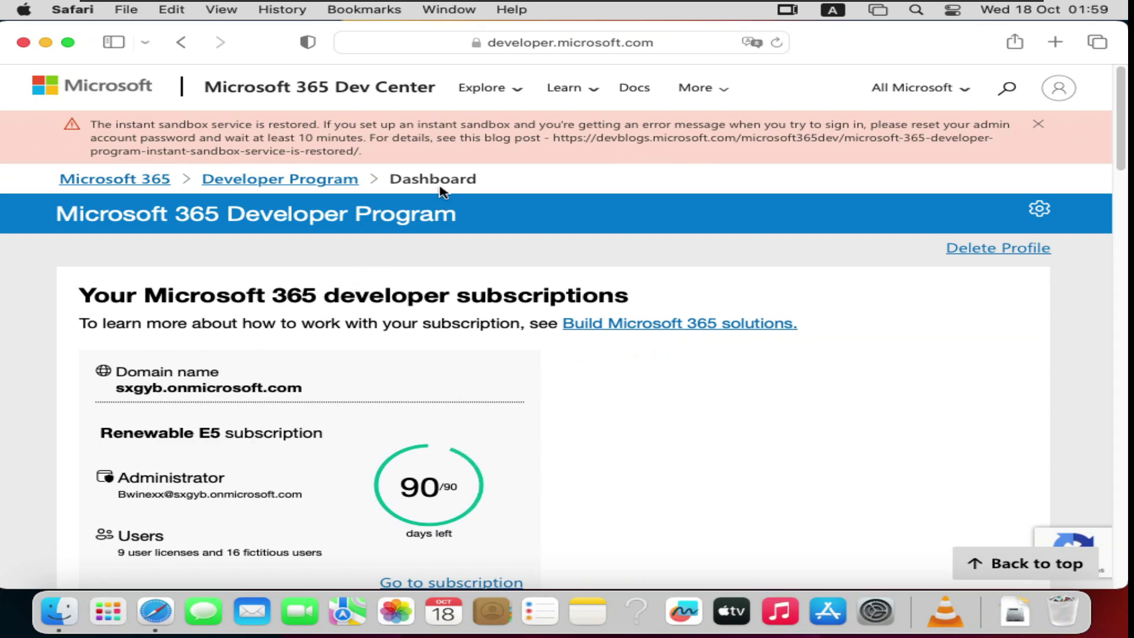
scroll(443, 242, down, 2)
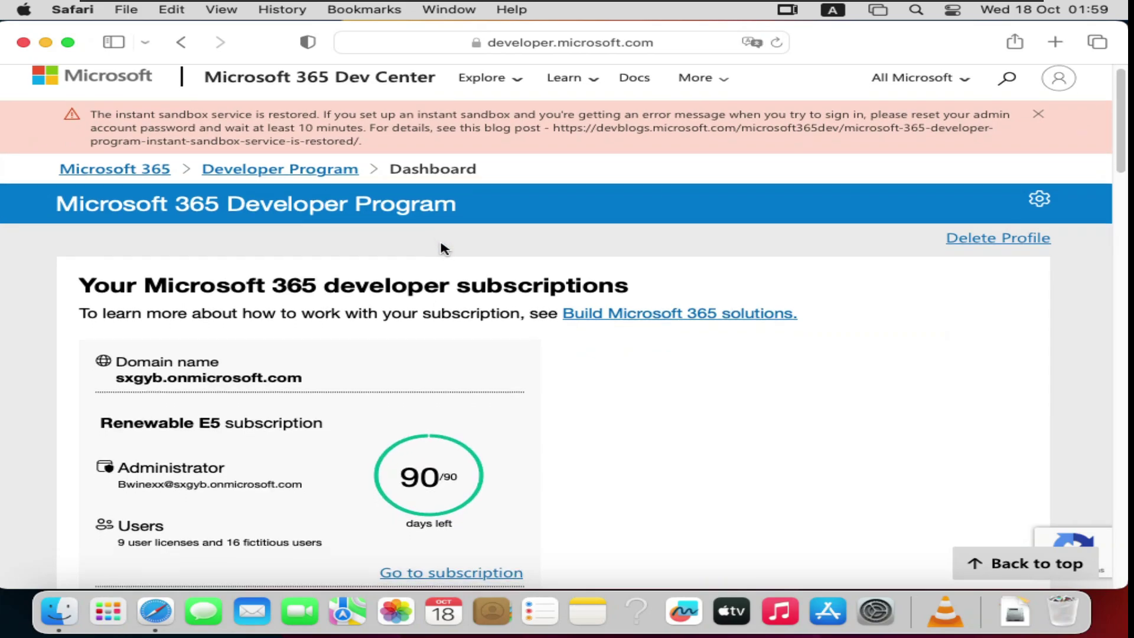
scroll(446, 248, down, 4)
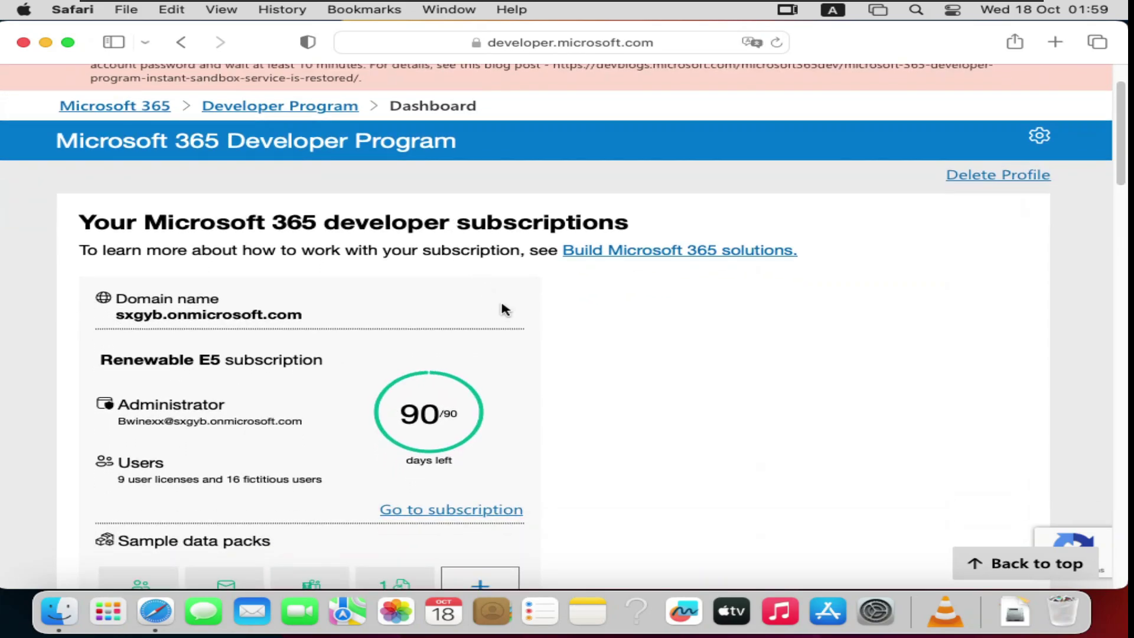
scroll(592, 342, down, 2)
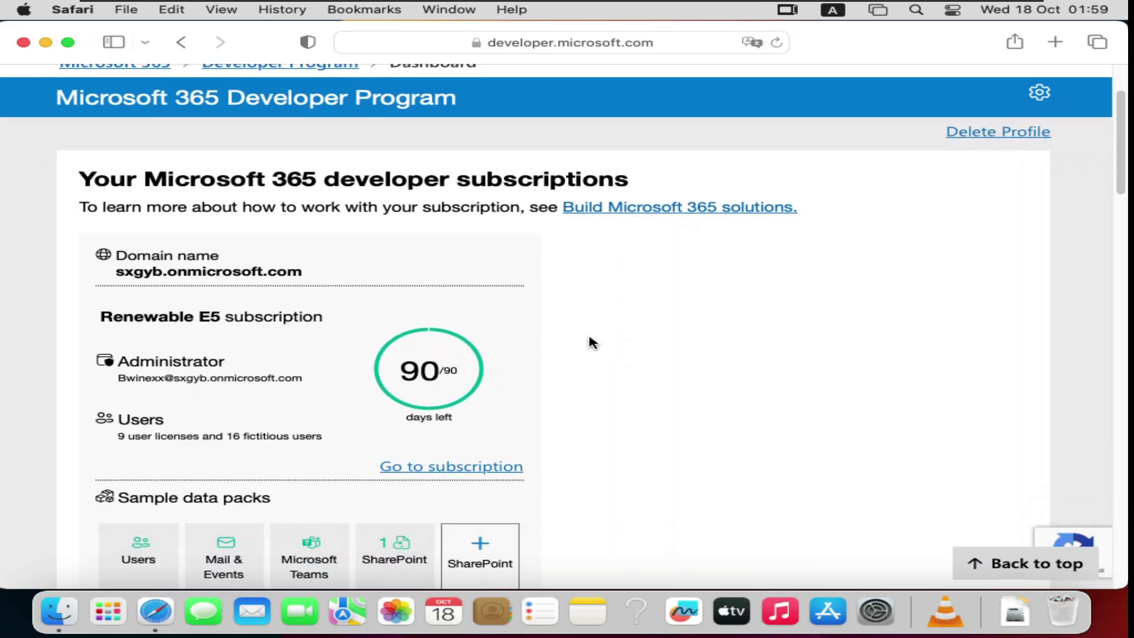
scroll(592, 343, down, 1)
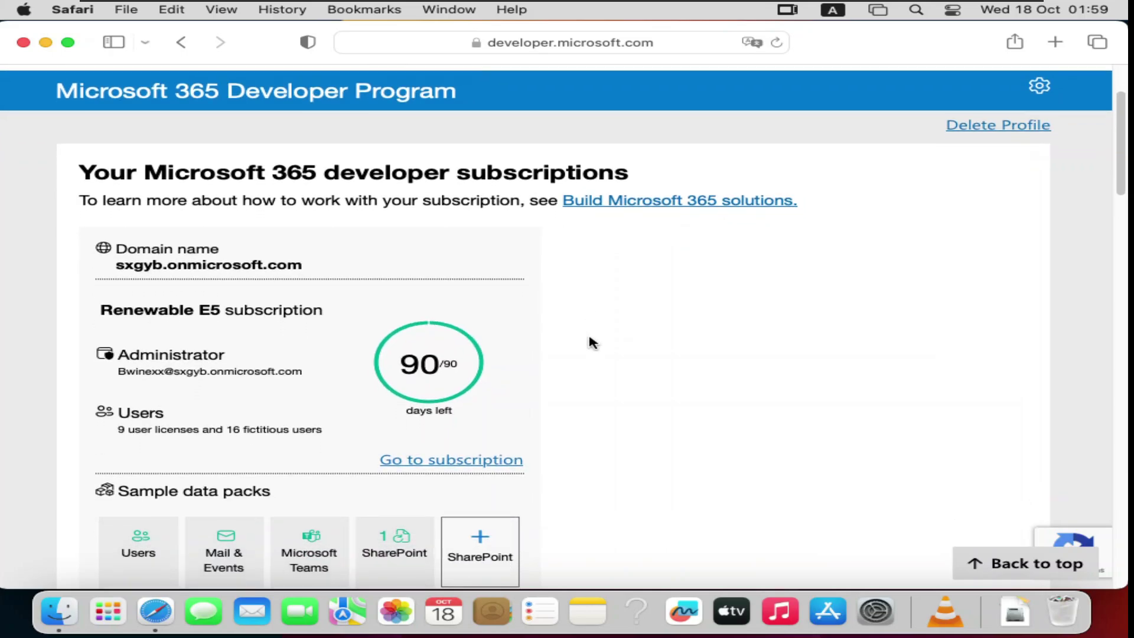
scroll(593, 343, up, 5)
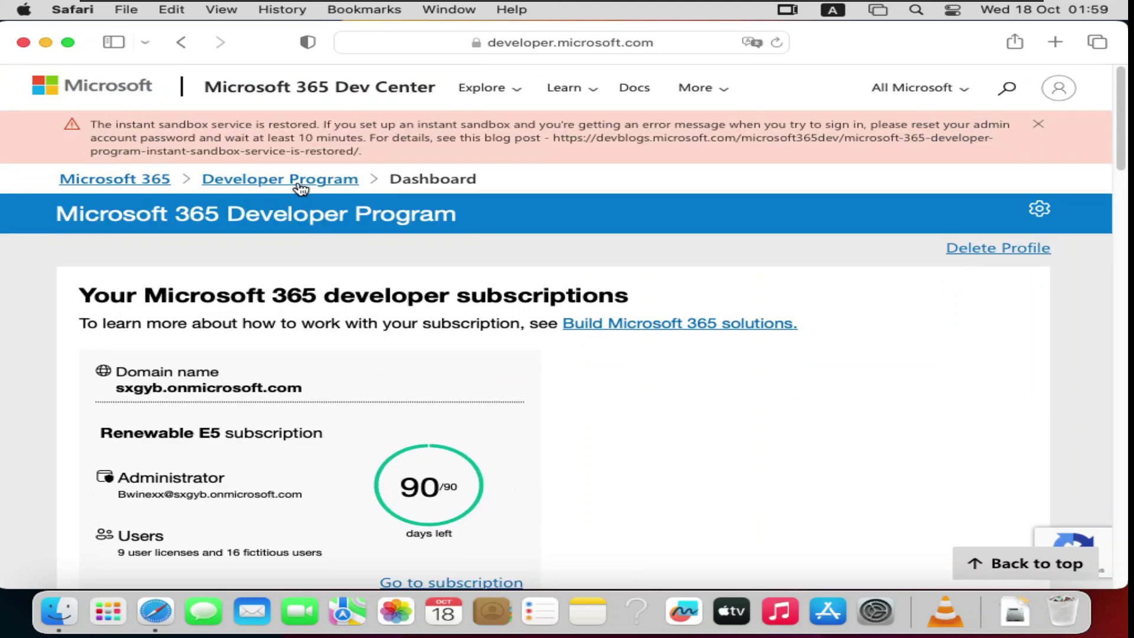
scroll(456, 254, down, 6)
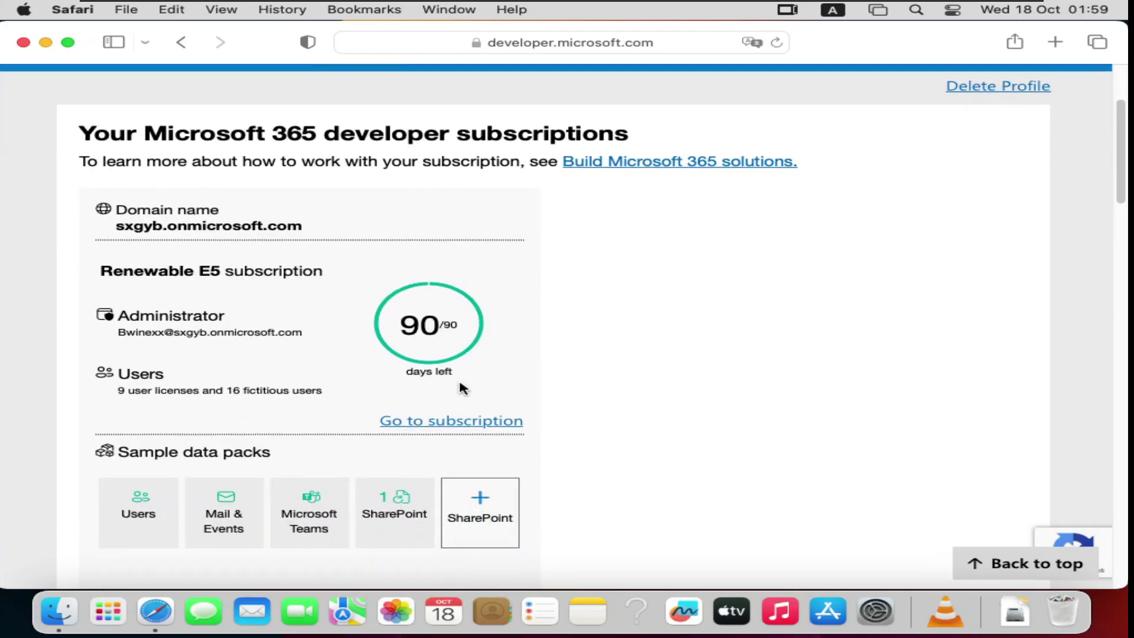
Step: Open the sandbox subscription's Microsoft sign-in page in a new tab
click(437, 424)
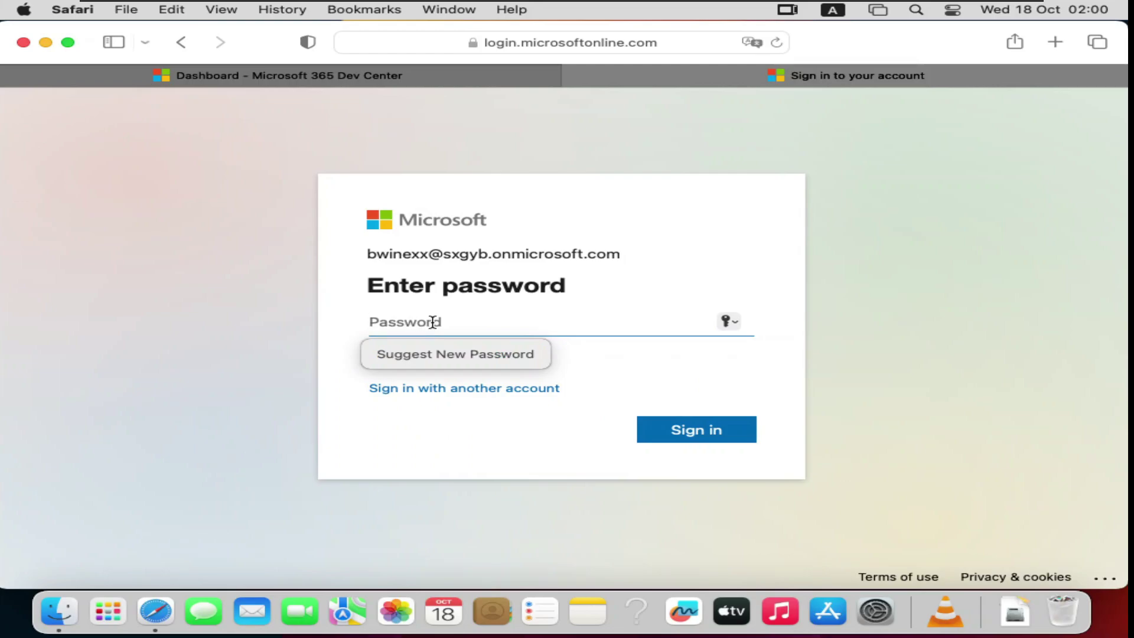
click(369, 255)
drag(370, 255, 630, 257)
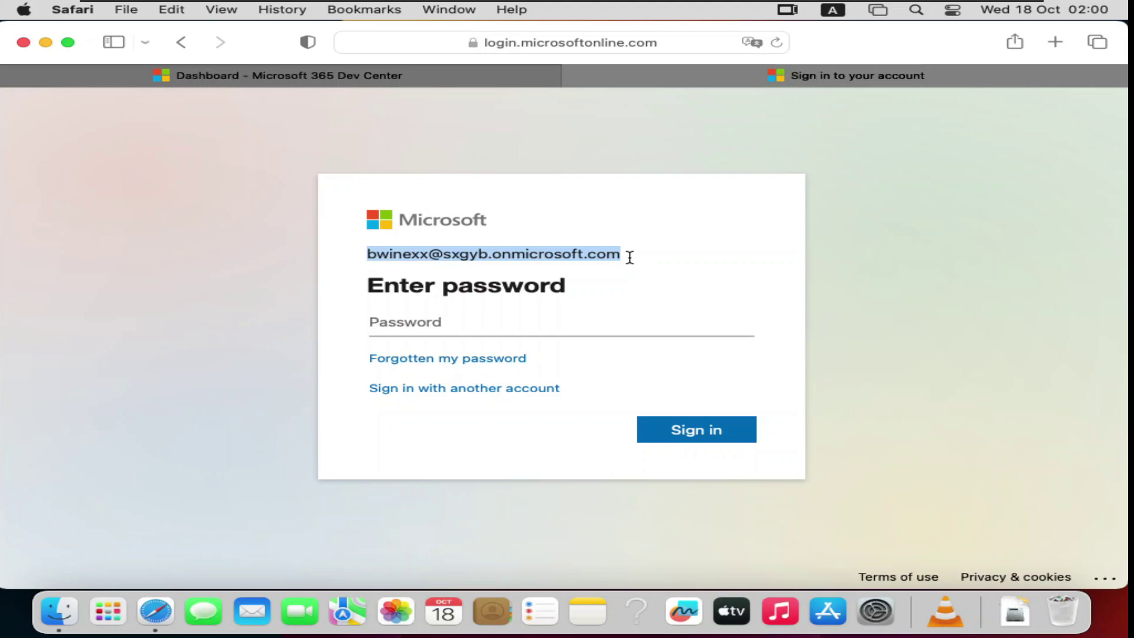
Step: Enter the sandbox admin account password and sign in
click(572, 322)
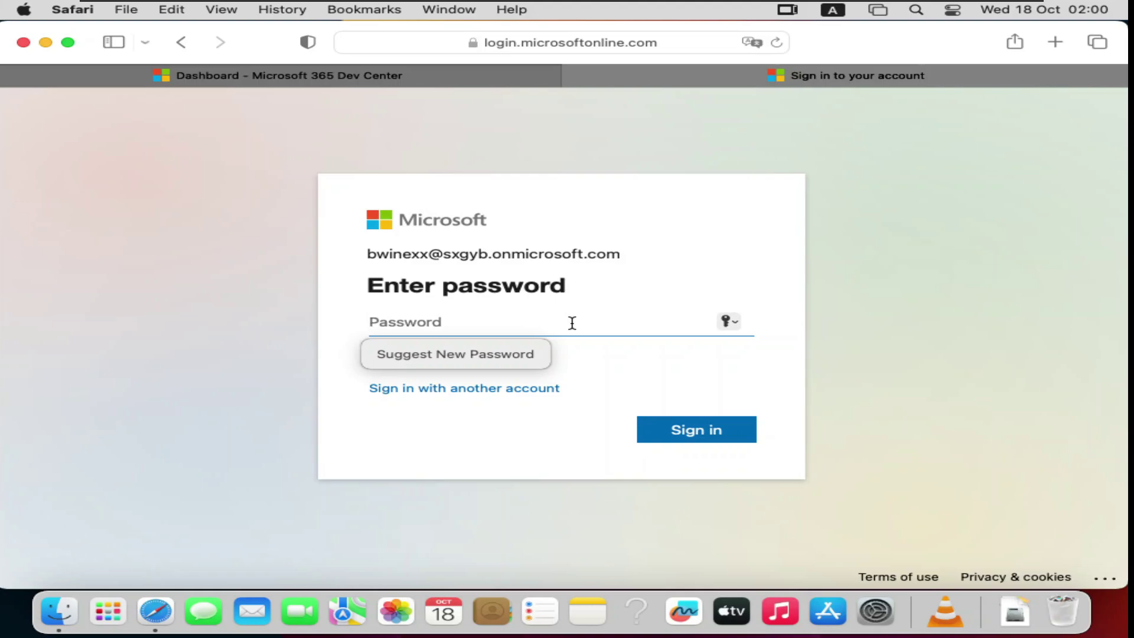
text(••••)
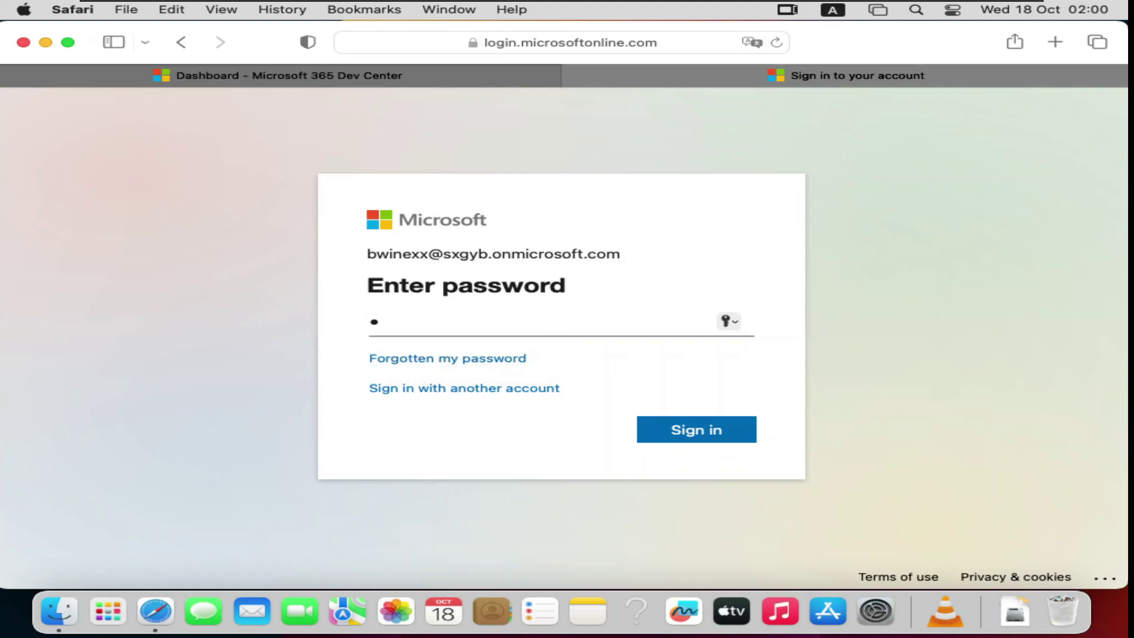
text(••••••••••)
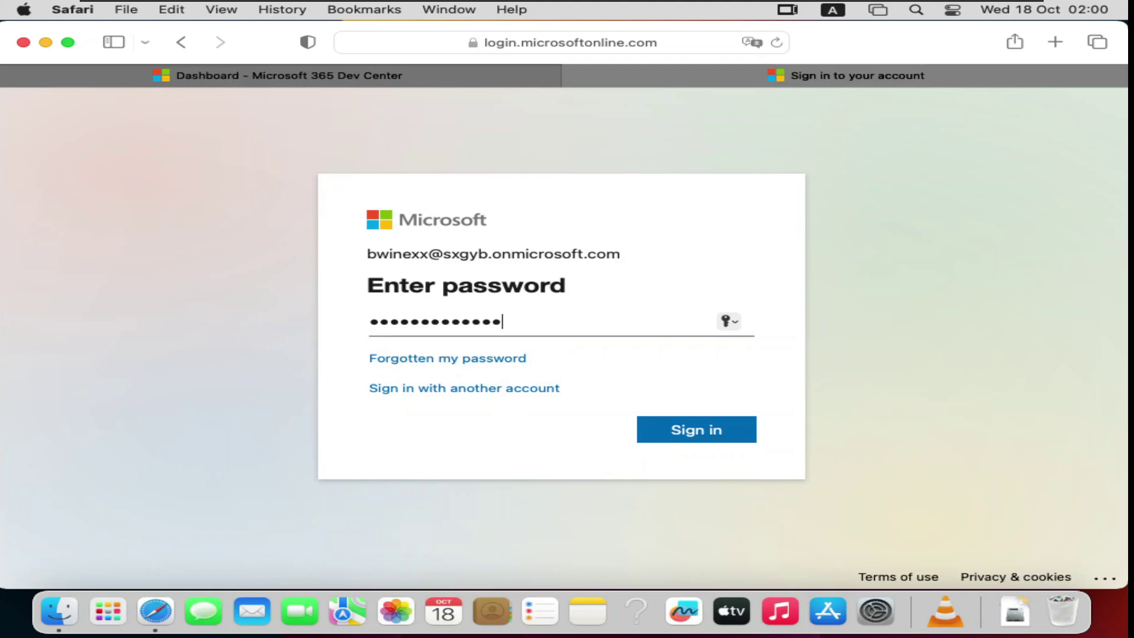
text(•)
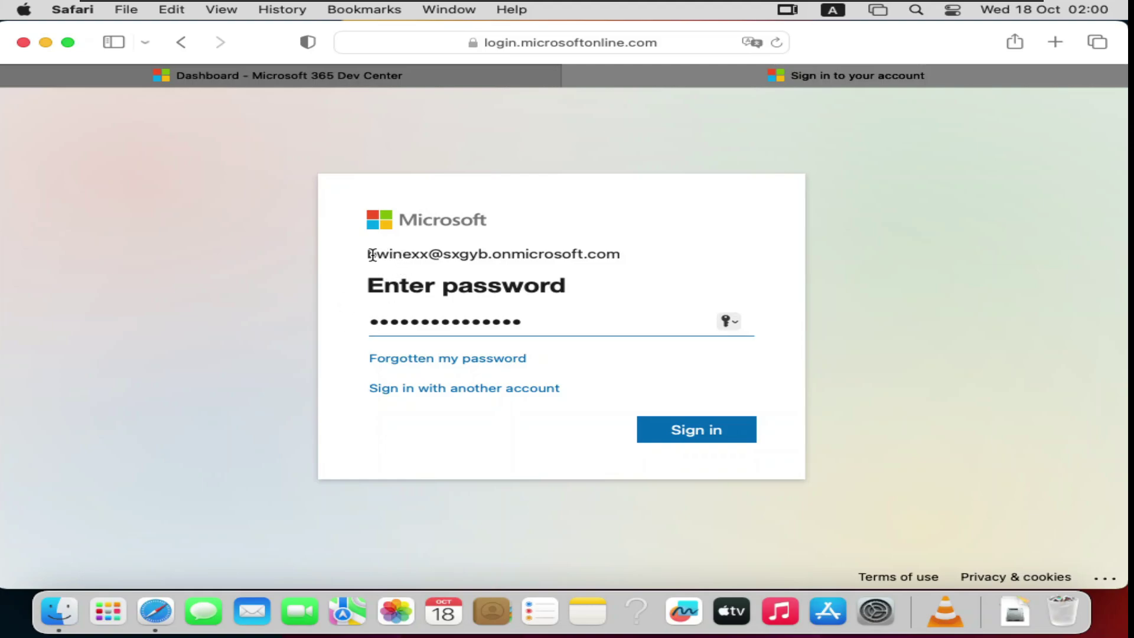
drag(368, 254, 616, 257)
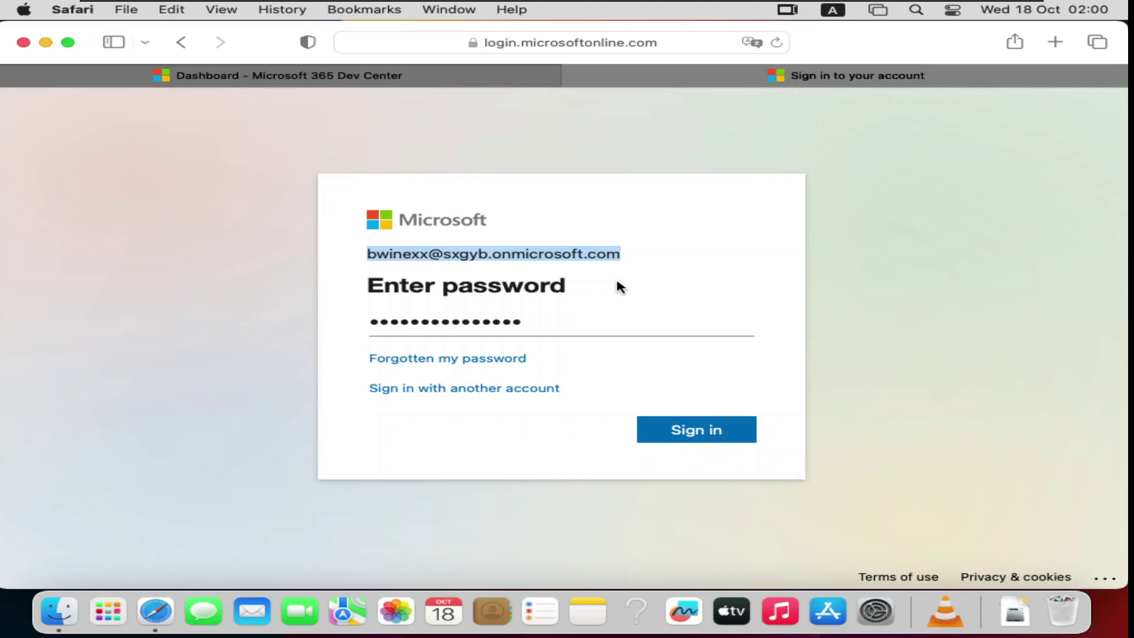
click(676, 433)
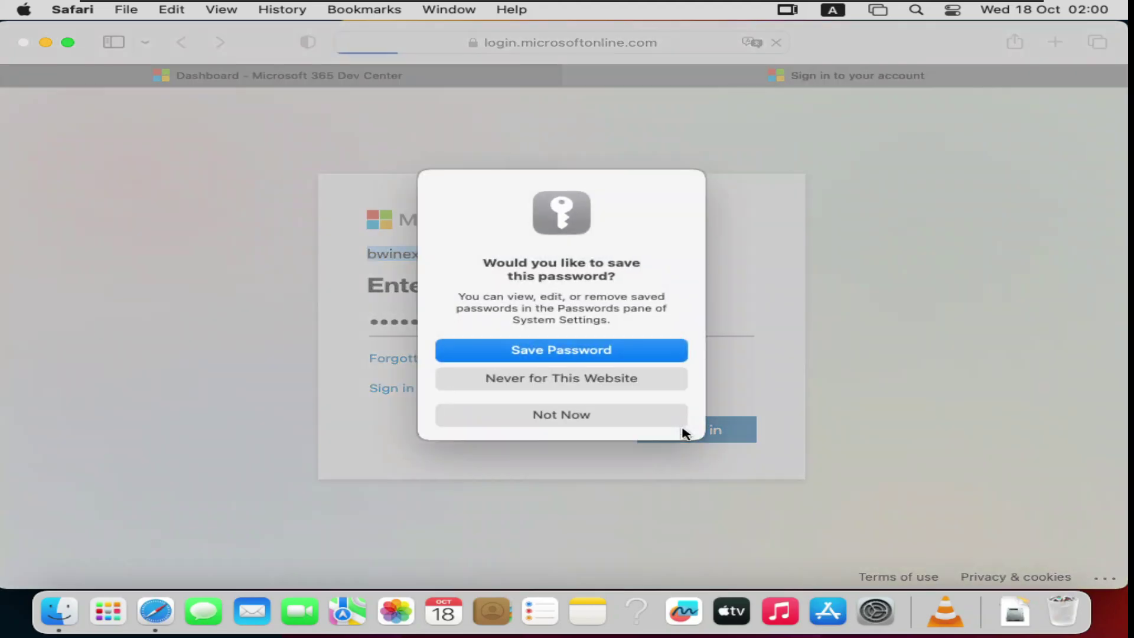
Step: Decline Safari's password saving, postpone MFA with Ask later, and answer Stay signed in
click(632, 416)
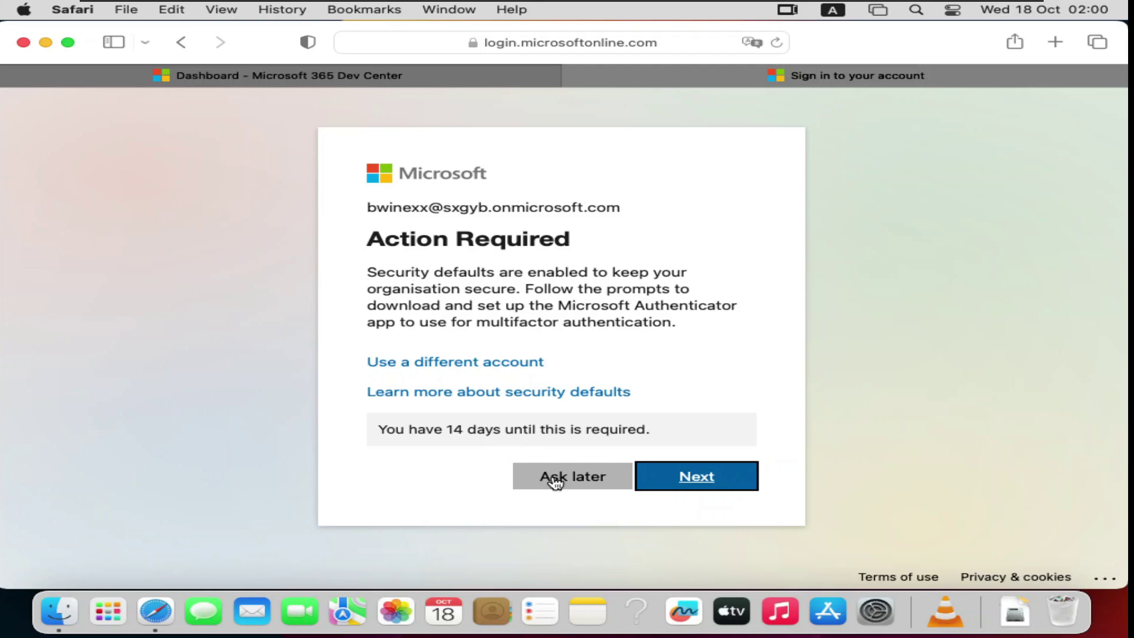
click(554, 481)
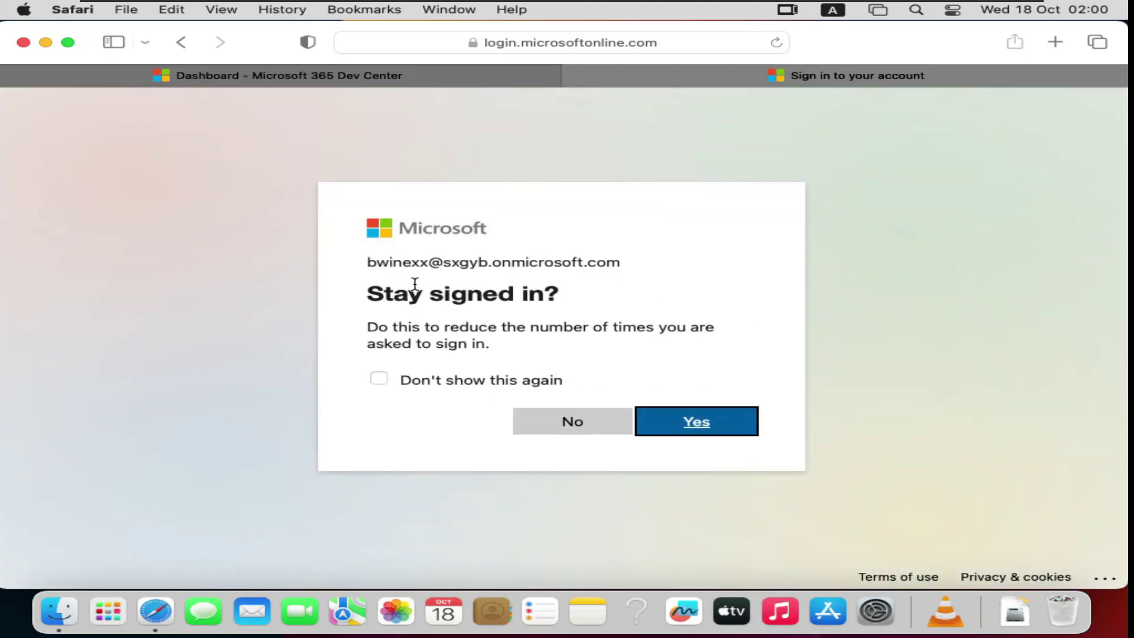
click(549, 422)
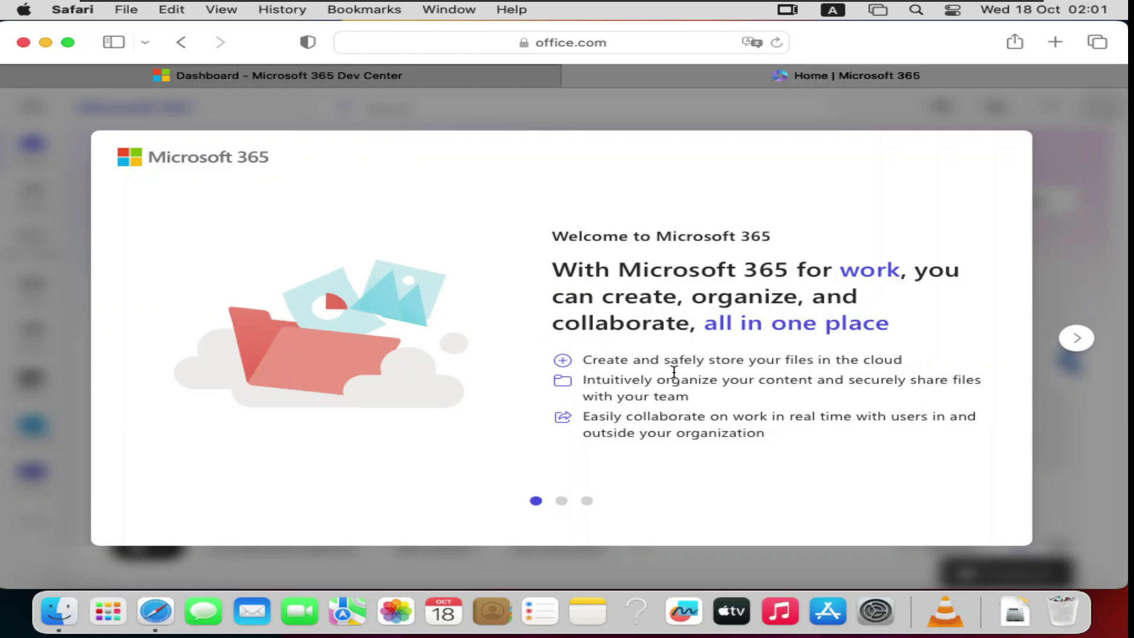
Step: Advance through the three welcome carousel slides to the end
click(1077, 339)
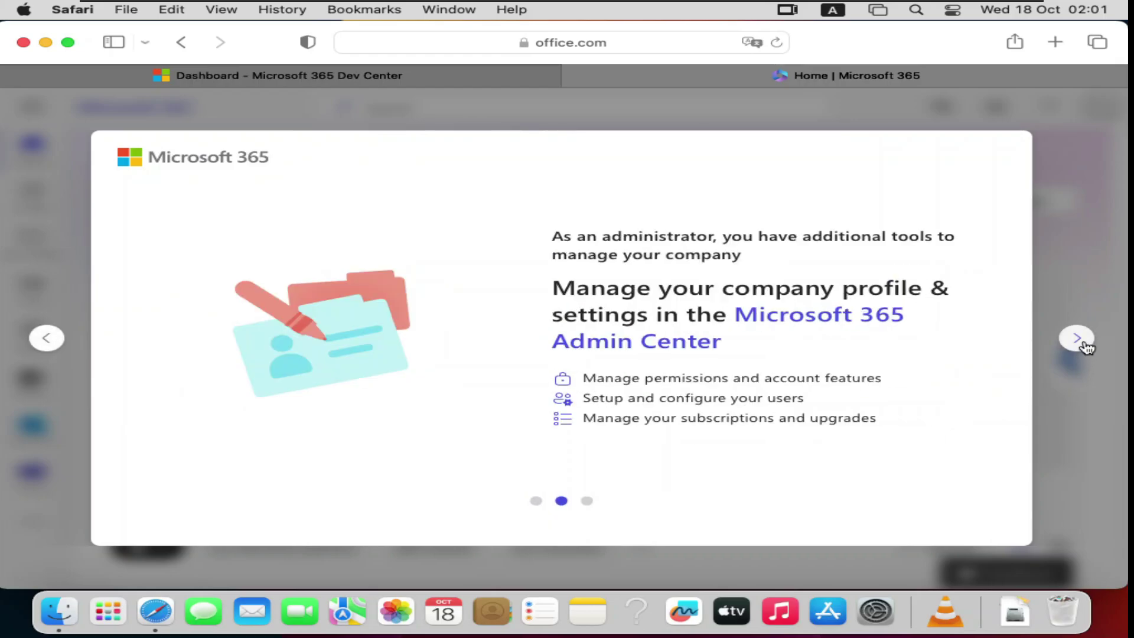
click(1077, 339)
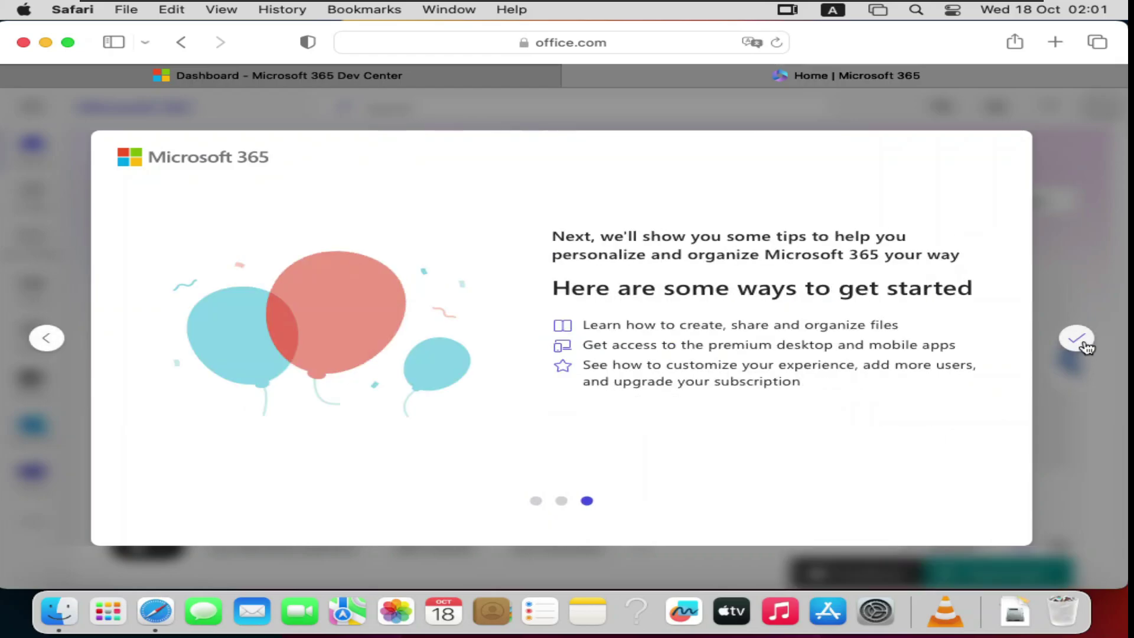
click(1077, 339)
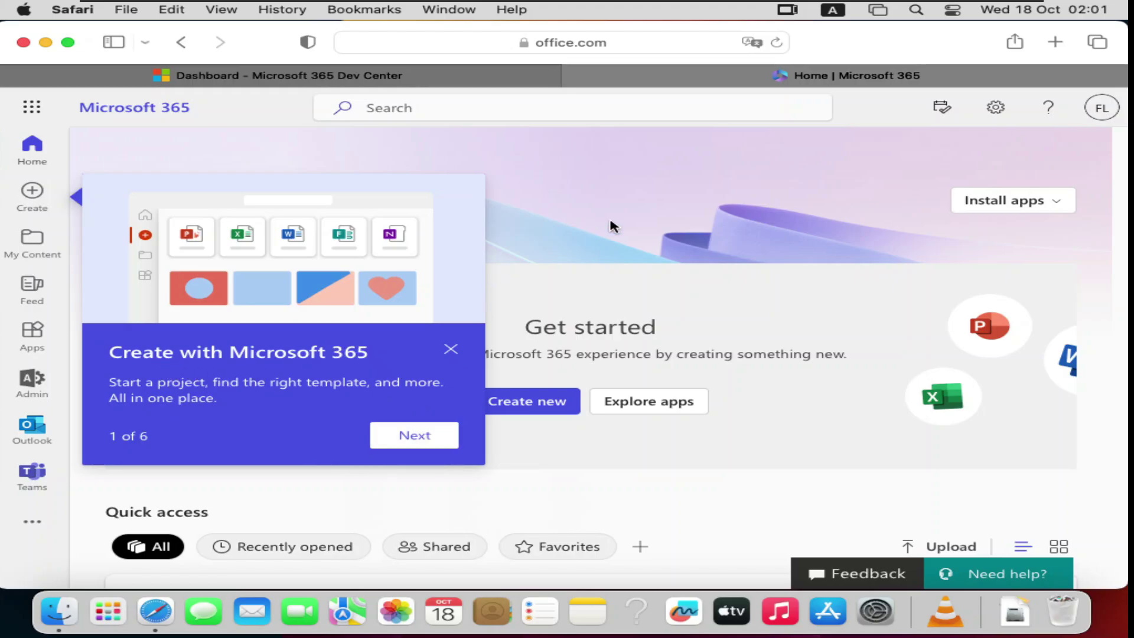
Step: Step through all six stages of the Microsoft 365 tour and finish it with Done
click(434, 437)
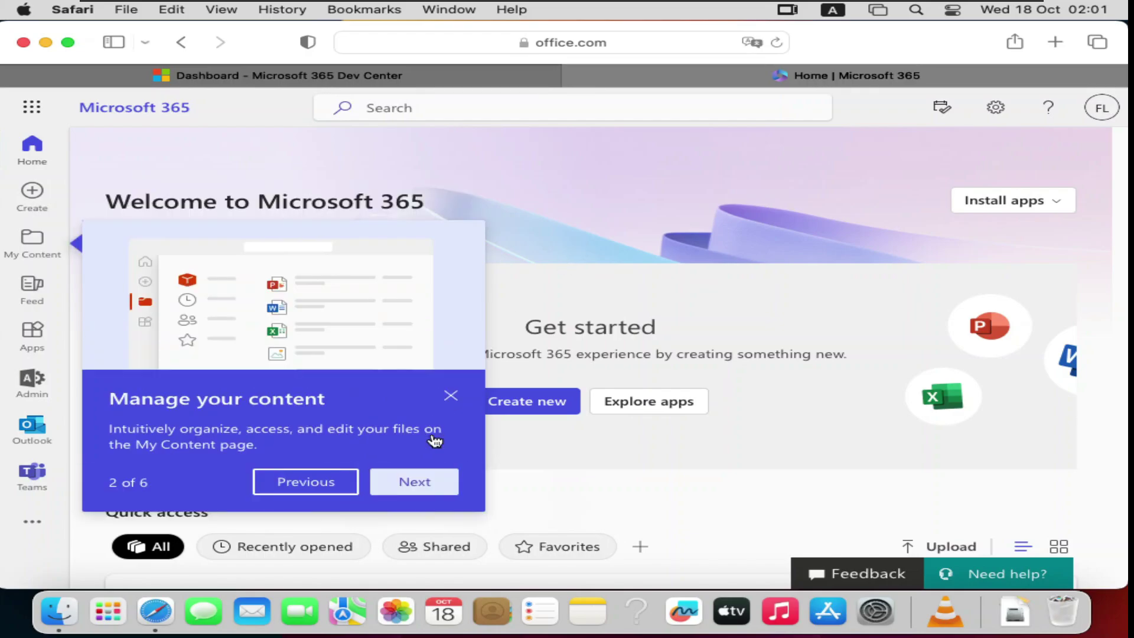
click(430, 485)
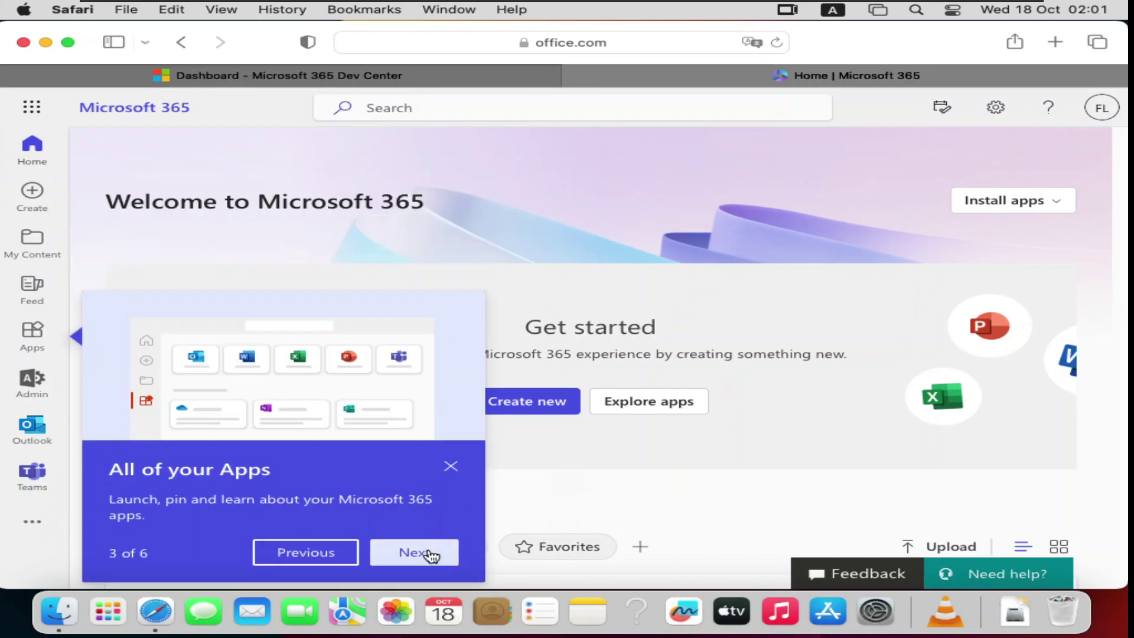
click(430, 553)
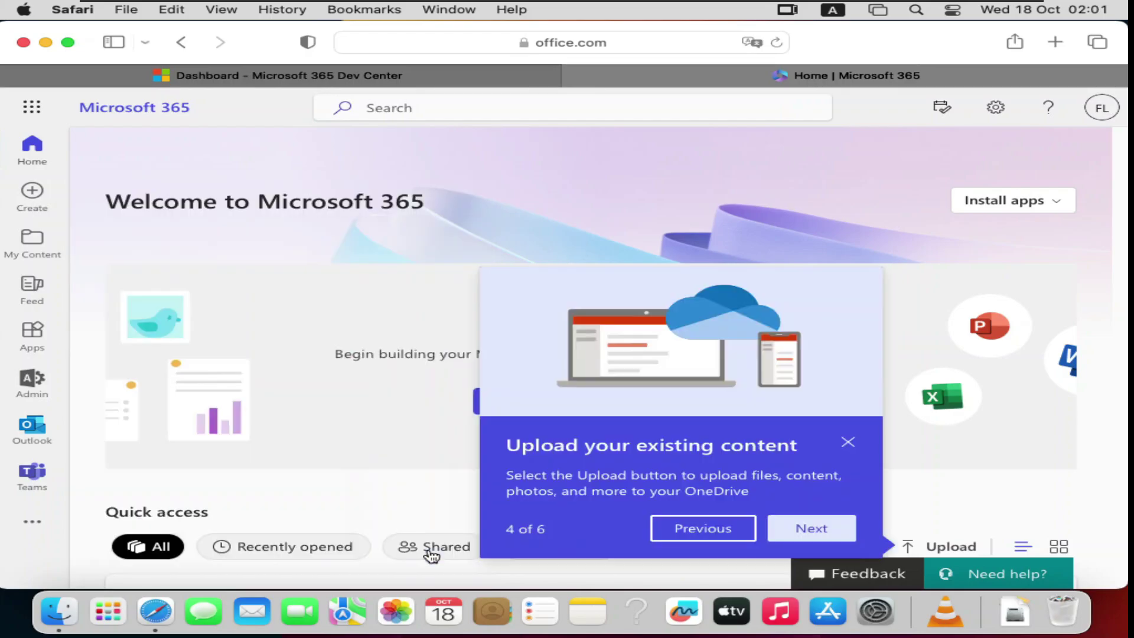
click(810, 529)
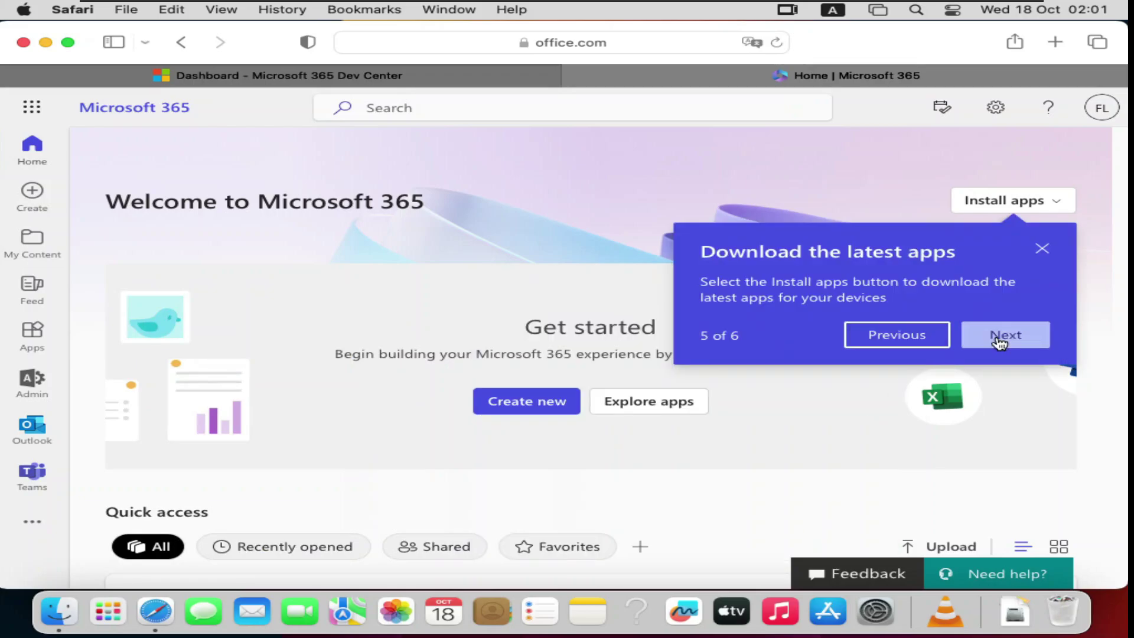
click(1004, 336)
click(860, 520)
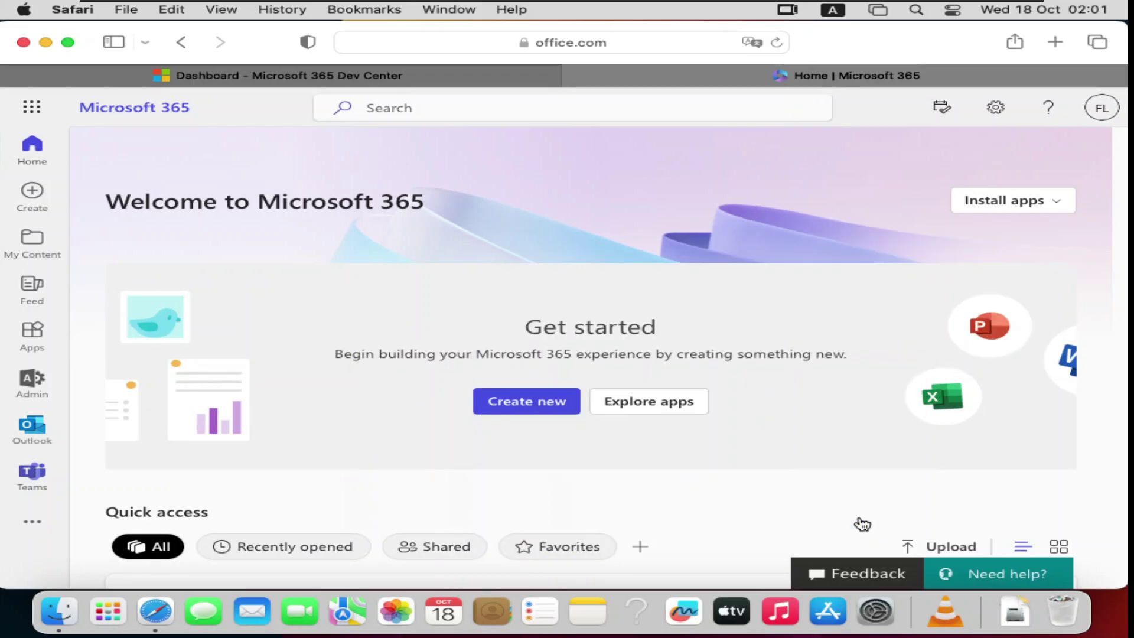
Step: Download the Microsoft 365 apps installer and check the 2.41 GB package in Safari's downloads
click(998, 204)
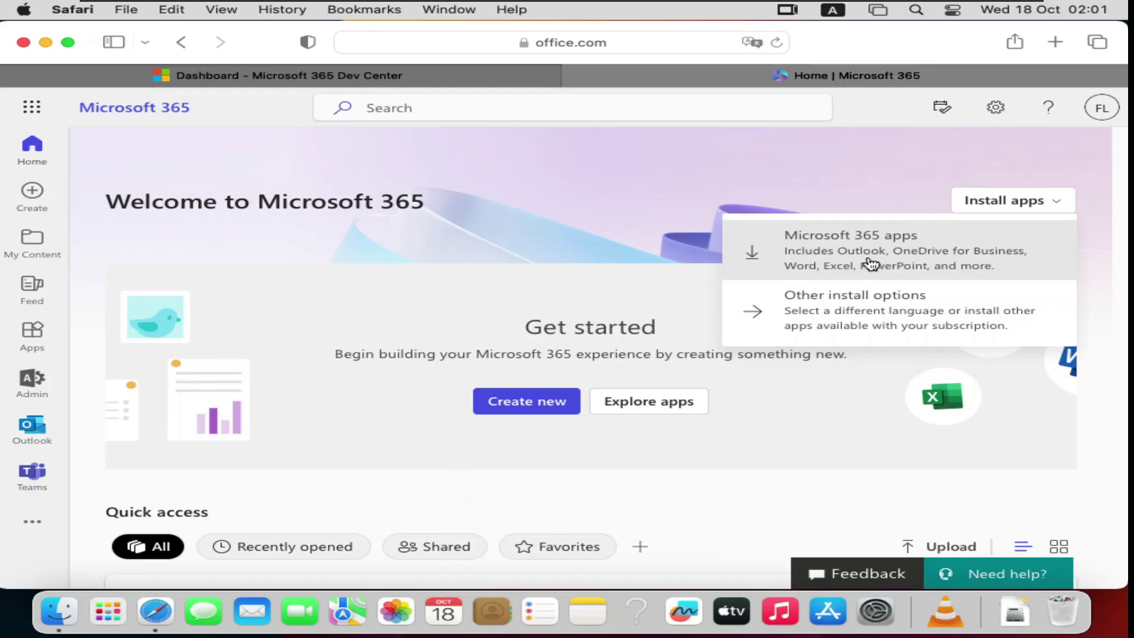
click(871, 262)
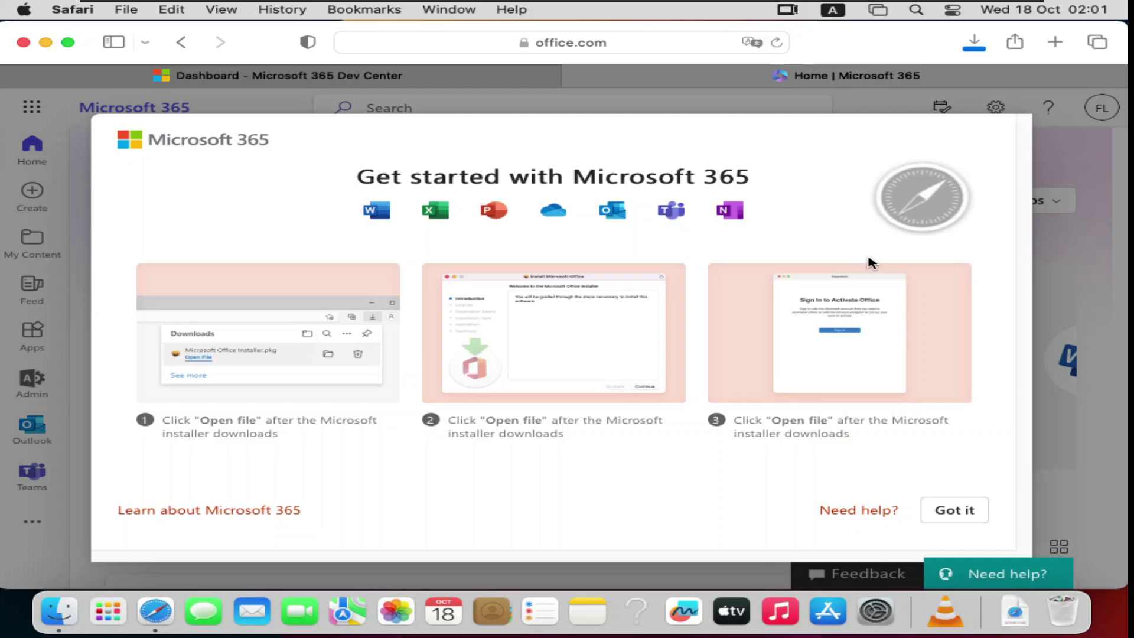
click(962, 511)
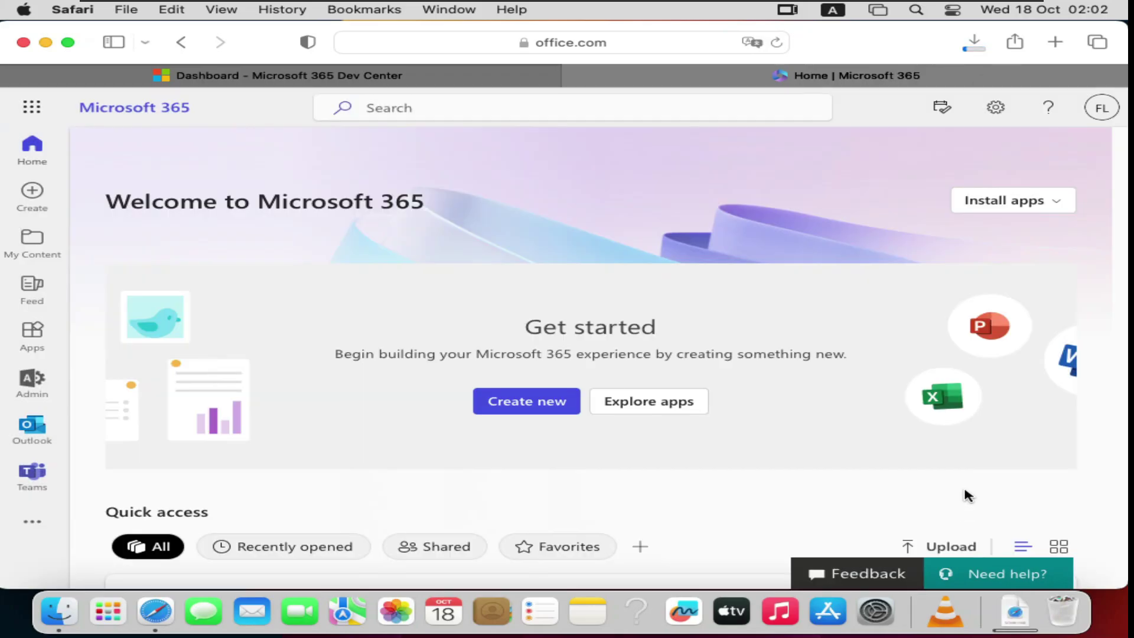
click(973, 46)
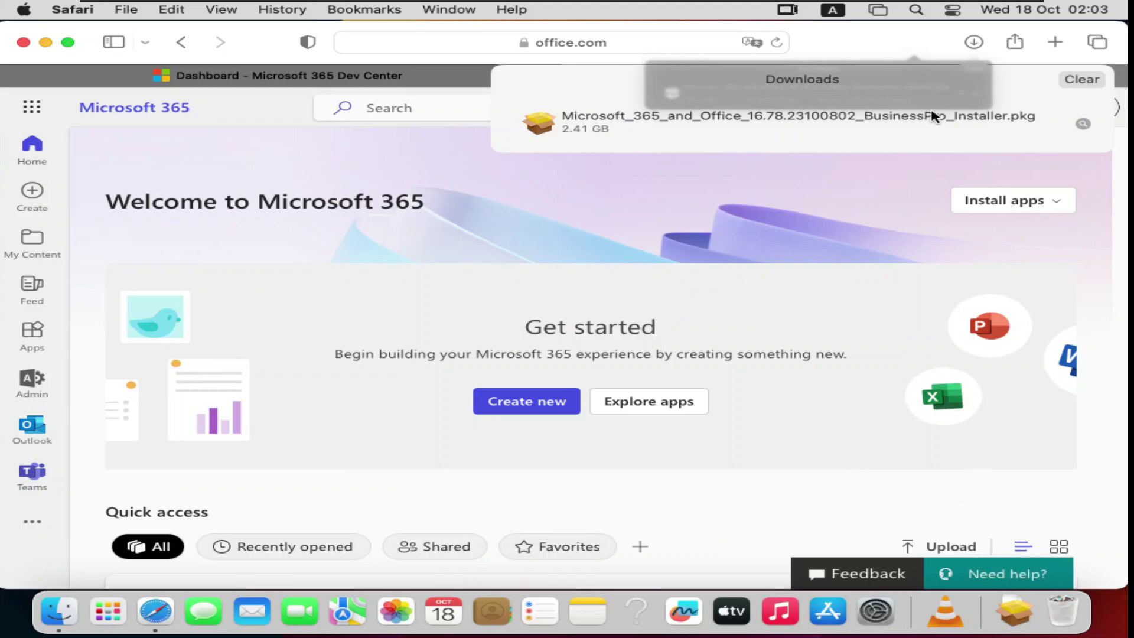
Step: Run the Office .pkg installer, agree to the license, and authorise installation with the admin password
double_click(915, 127)
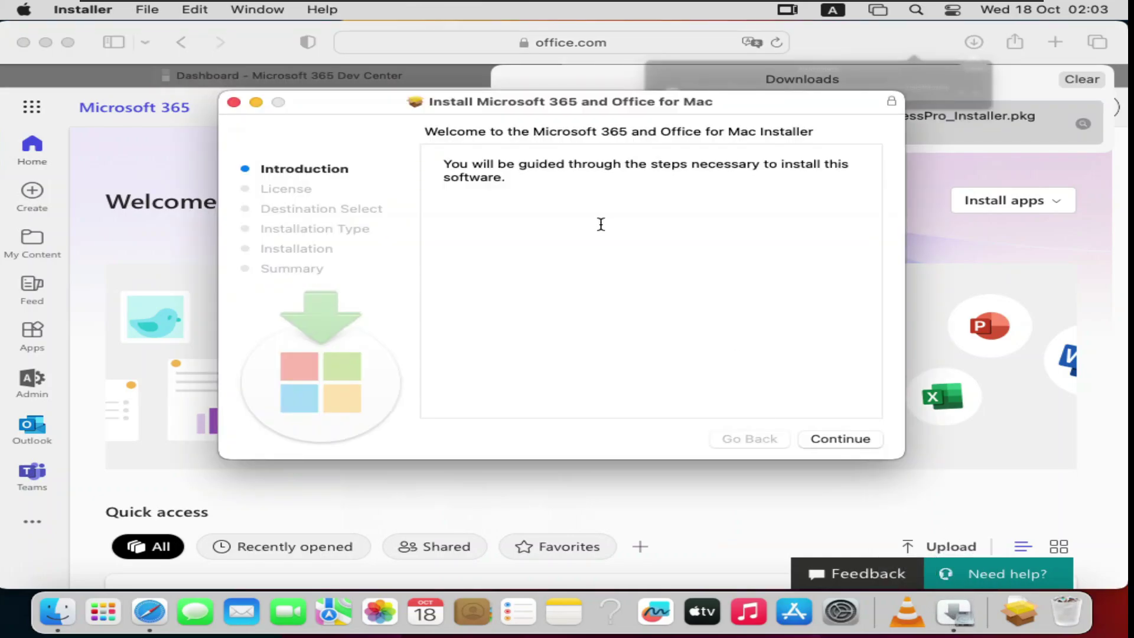
click(837, 440)
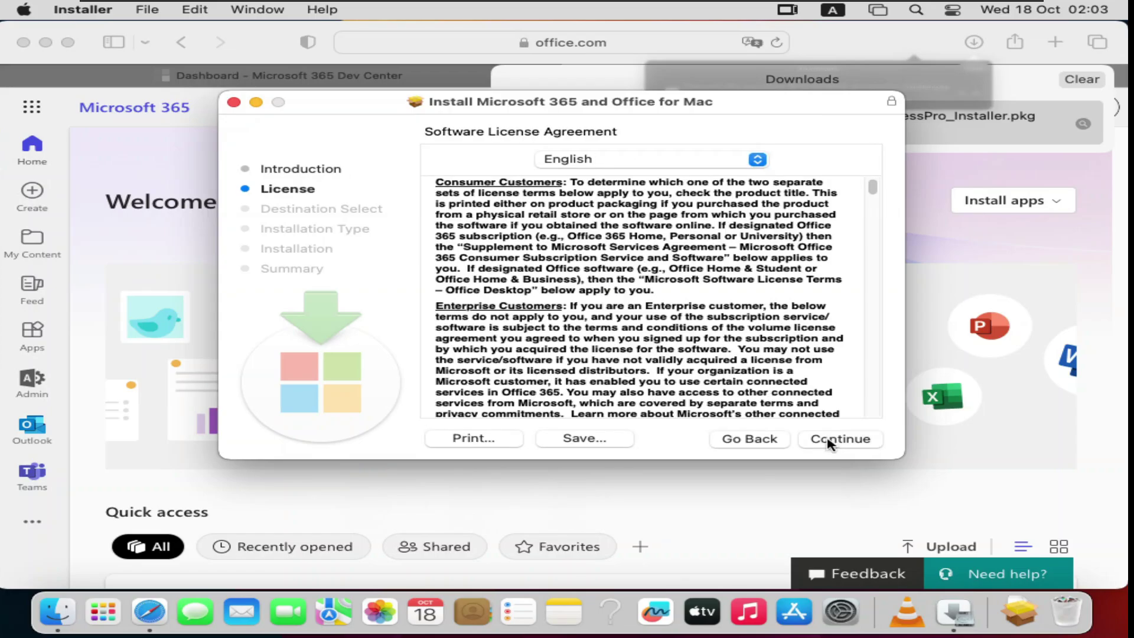
scroll(810, 349, down, 3)
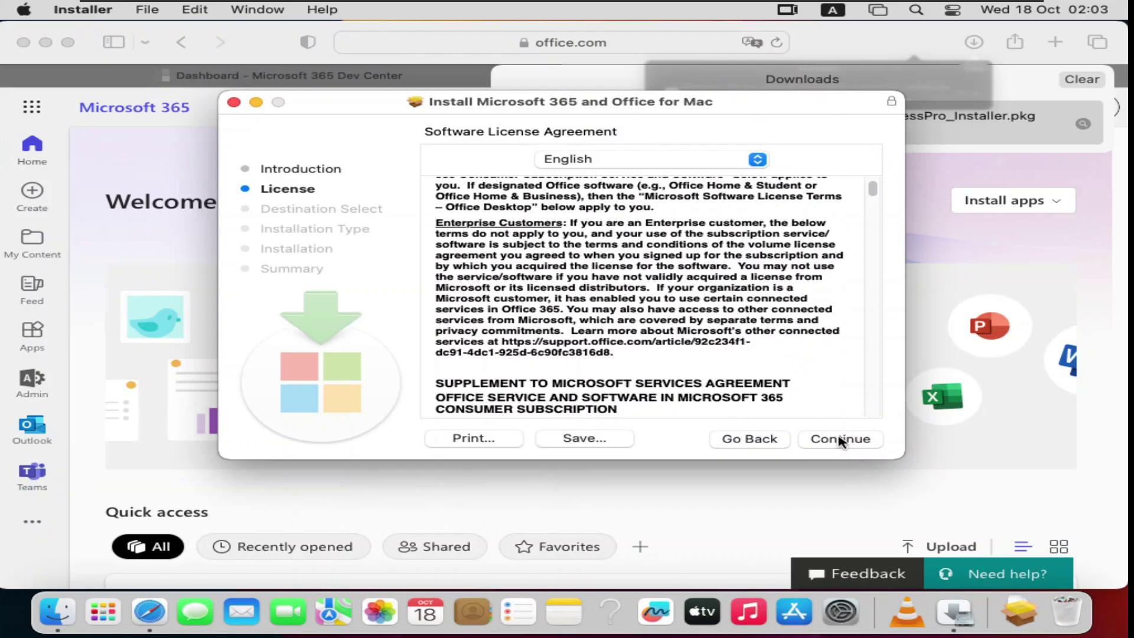
click(839, 440)
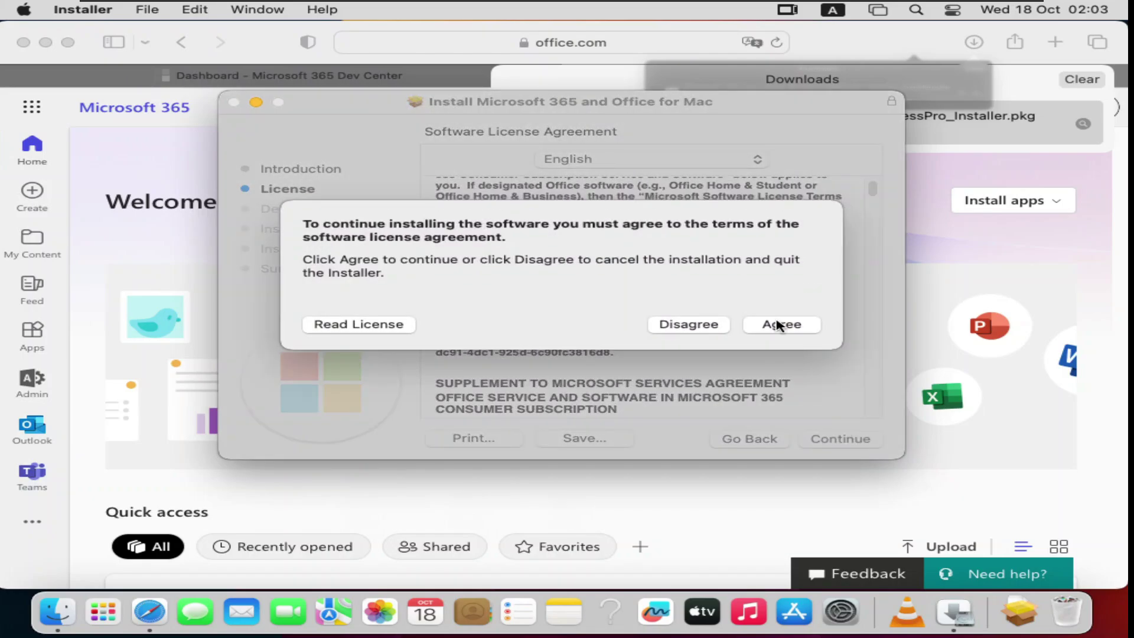
click(778, 324)
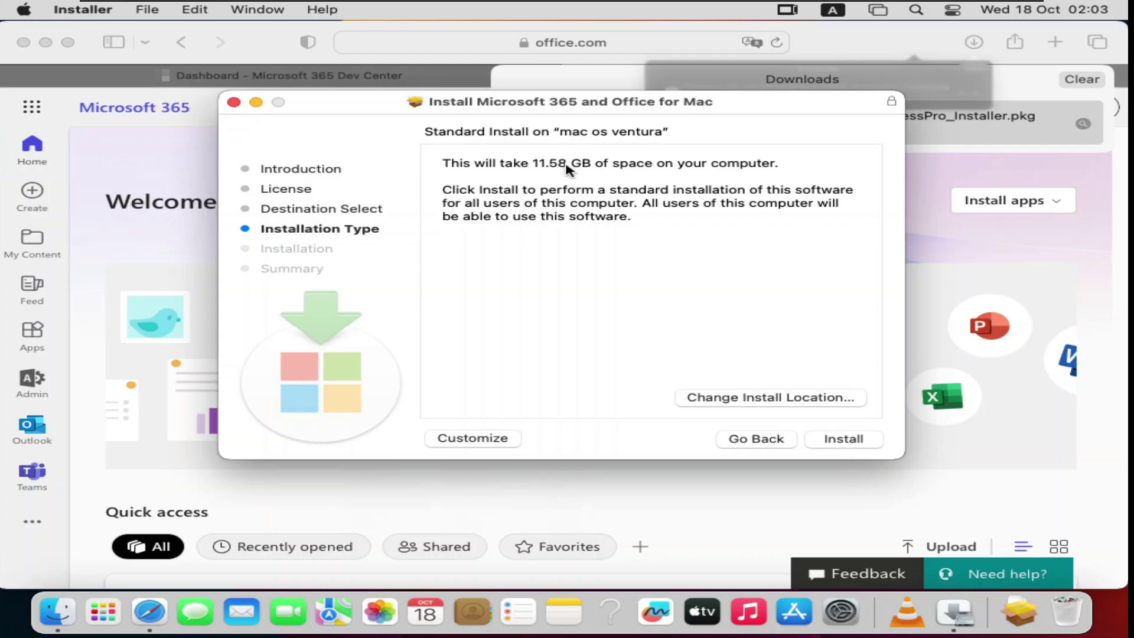
click(838, 444)
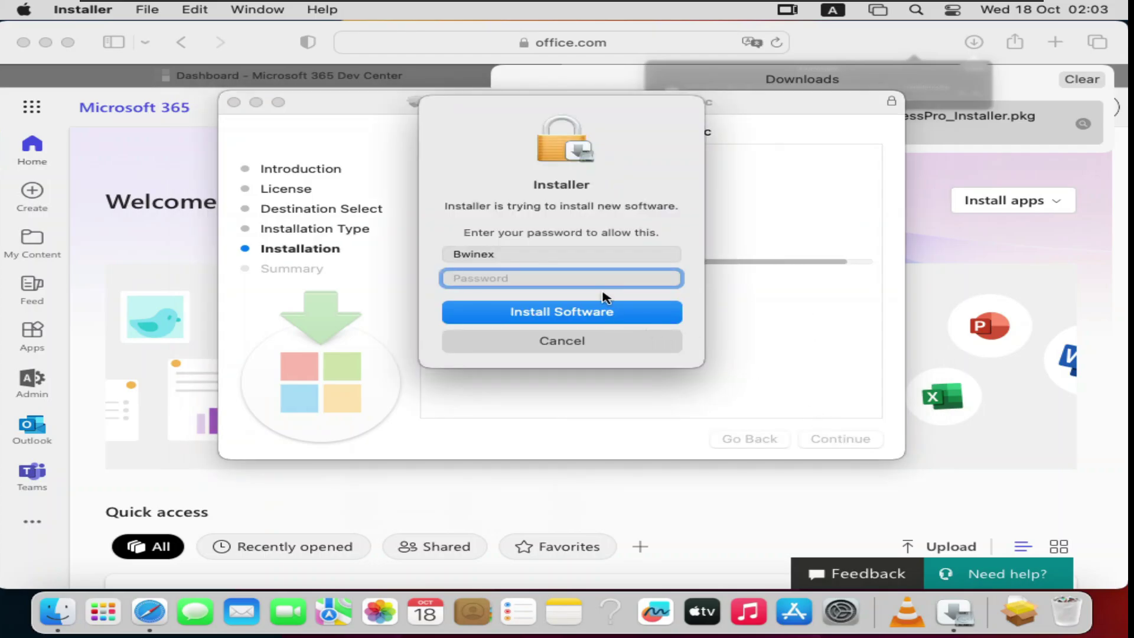
text(•••••)
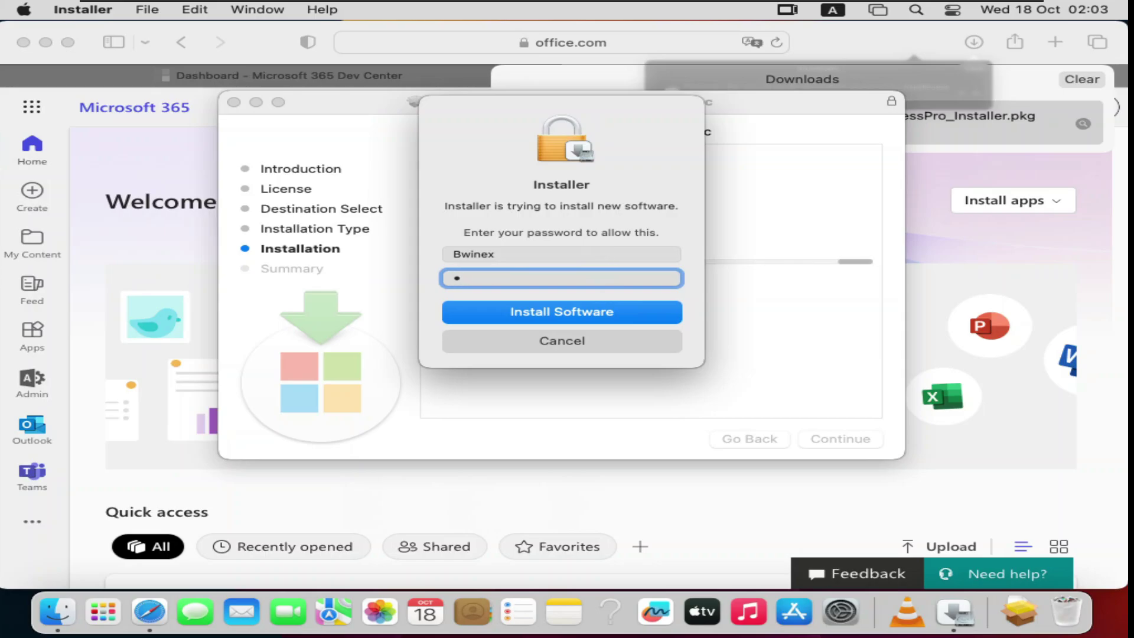
click(582, 313)
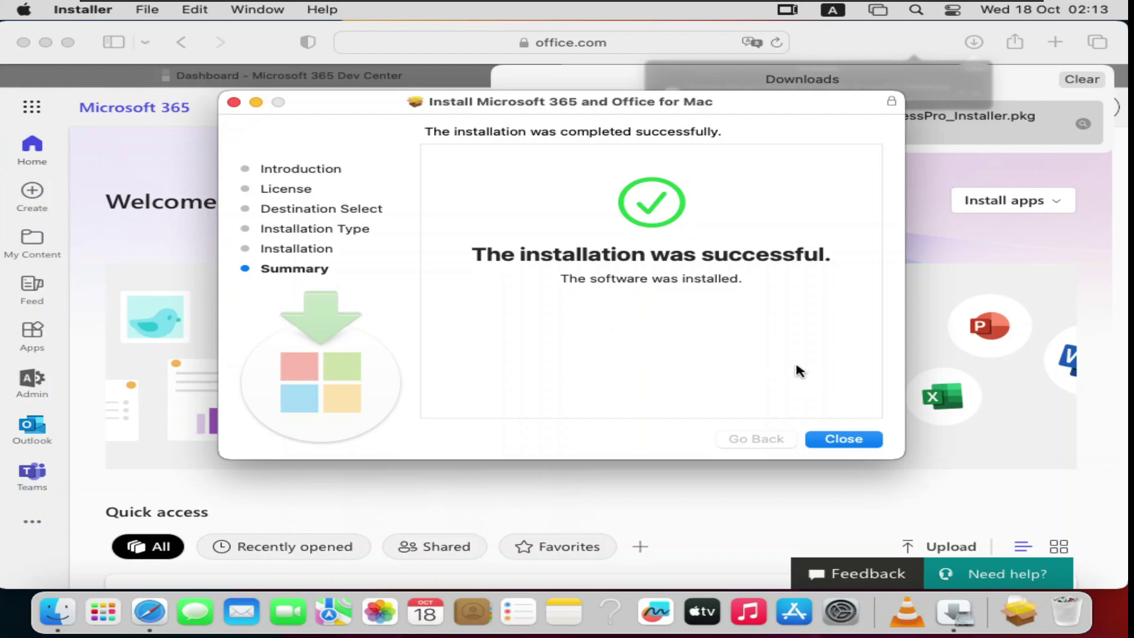
Step: Close the installer's summary page and send the Office .pkg to the Trash
click(845, 441)
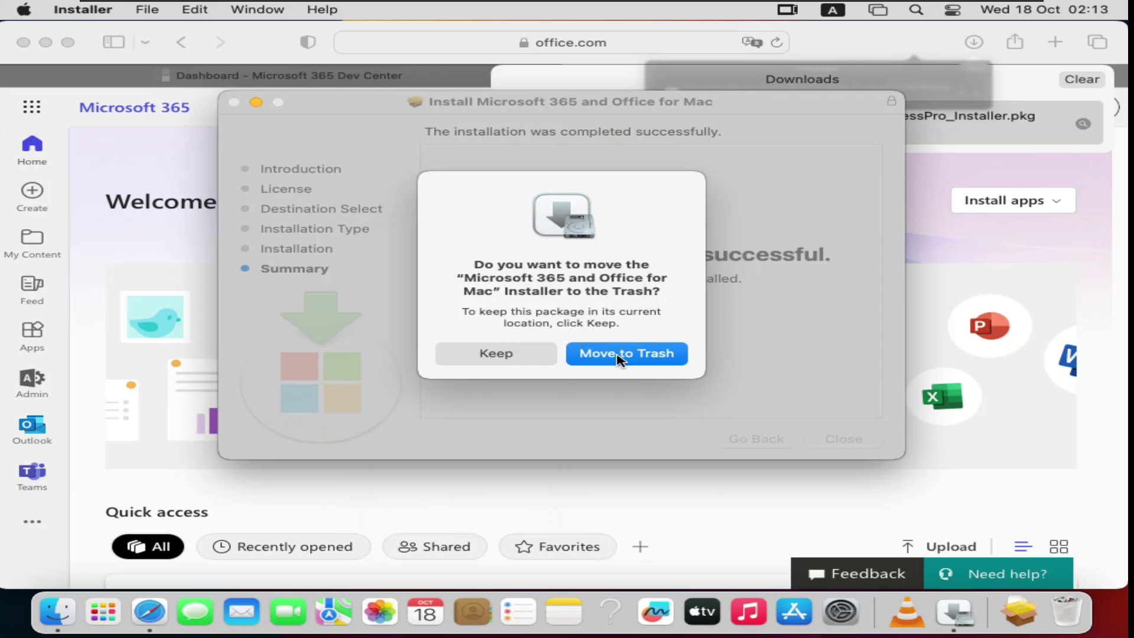
click(618, 358)
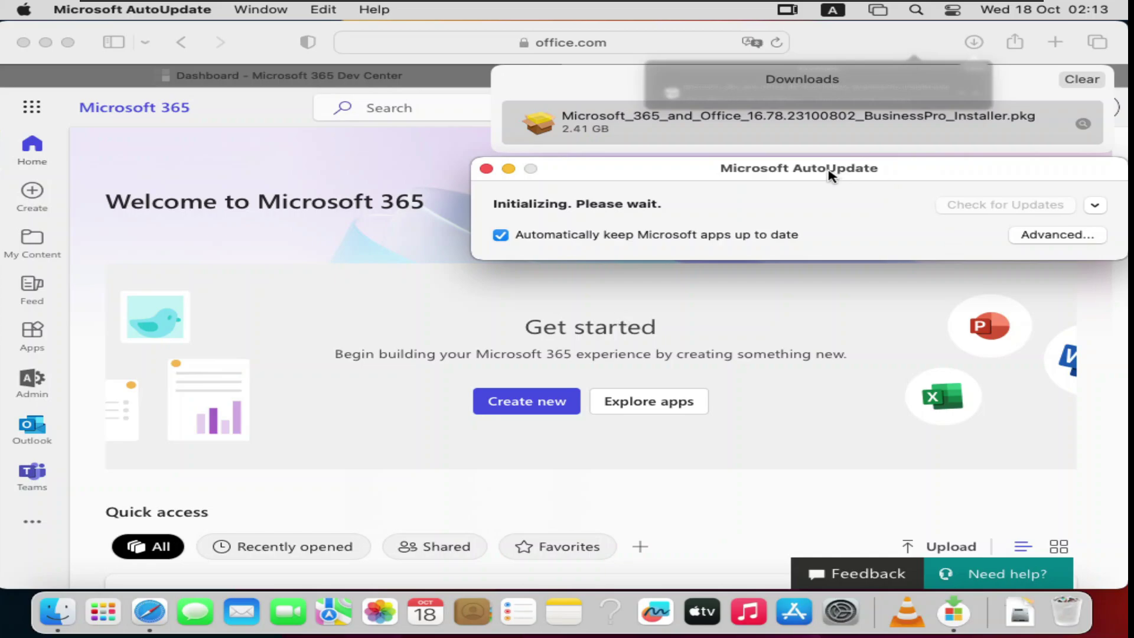
Step: Centre the Microsoft AutoUpdate window on screen, then switch to Finder
drag(835, 172, 559, 219)
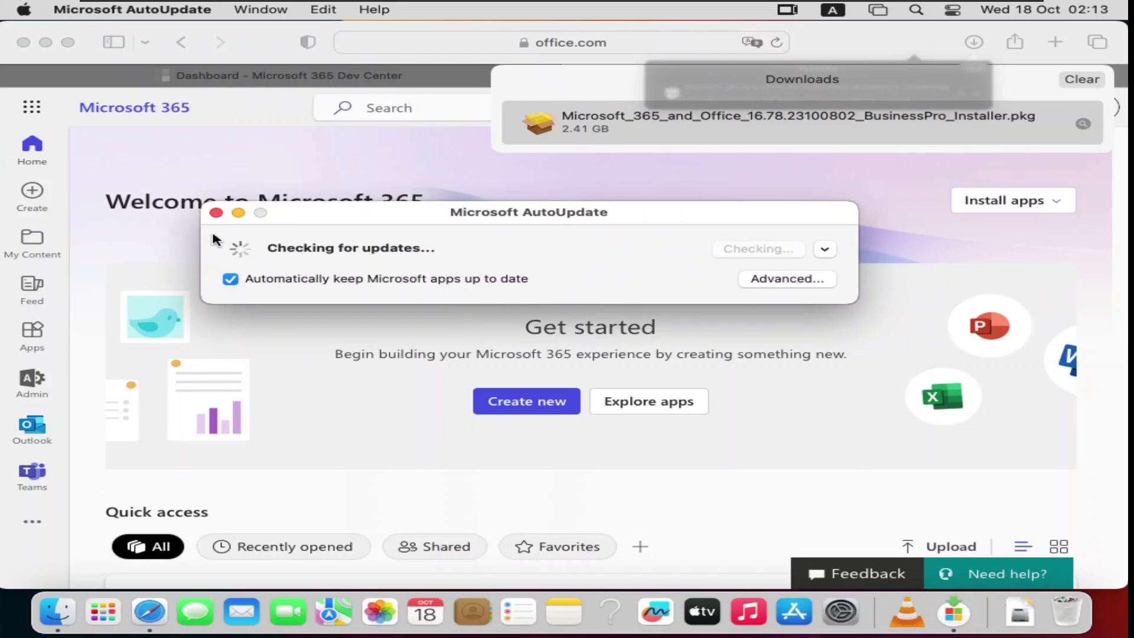
drag(309, 220, 319, 195)
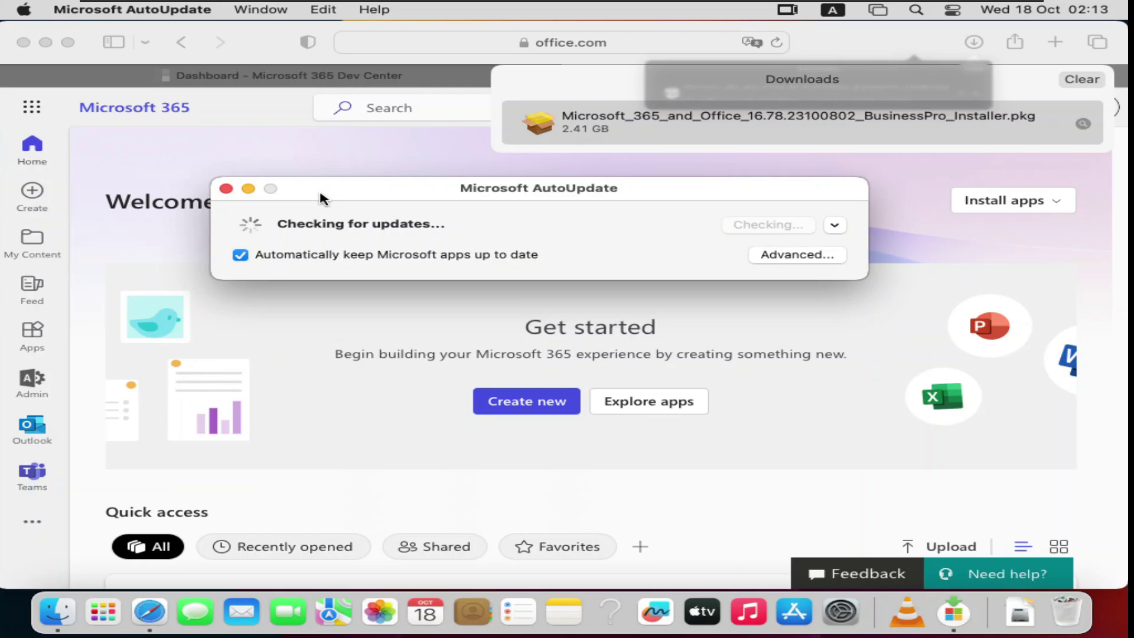
click(58, 613)
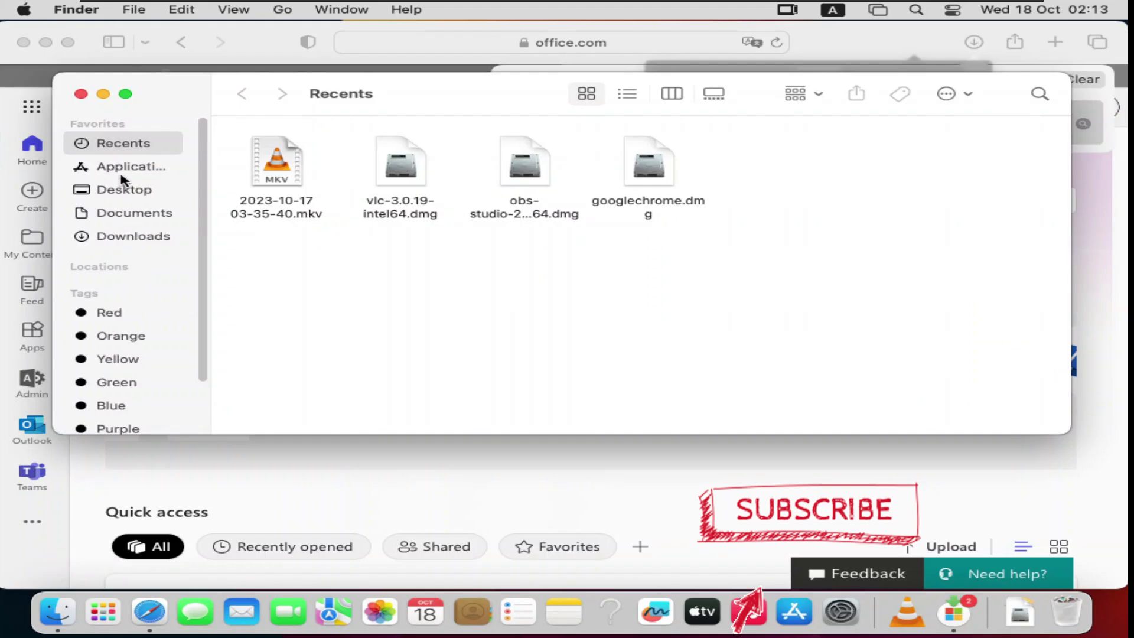
Step: Find Microsoft PowerPoint in Finder's Applications folder and launch it
click(126, 167)
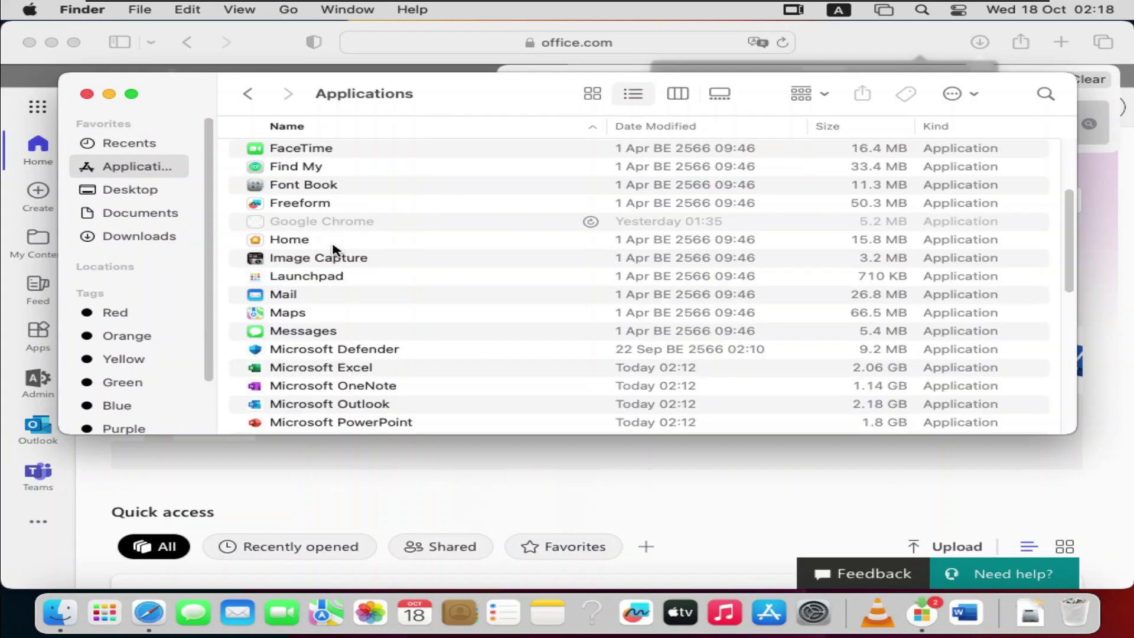
scroll(335, 251, down, 2)
scroll(336, 251, down, 10)
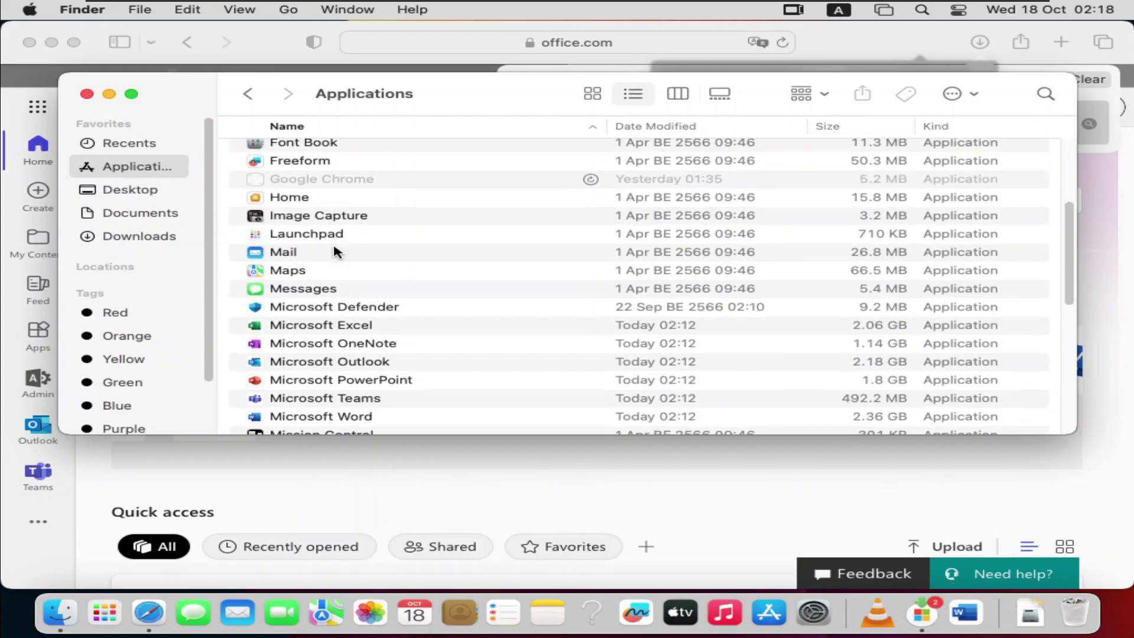
scroll(336, 269, up, 2)
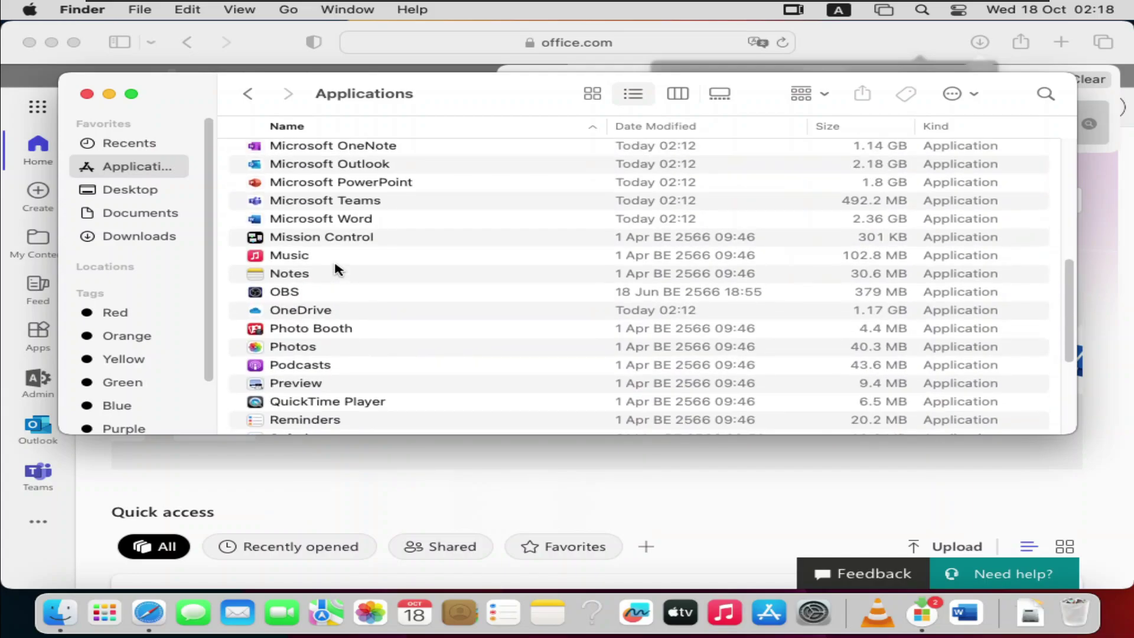
scroll(336, 270, up, 9)
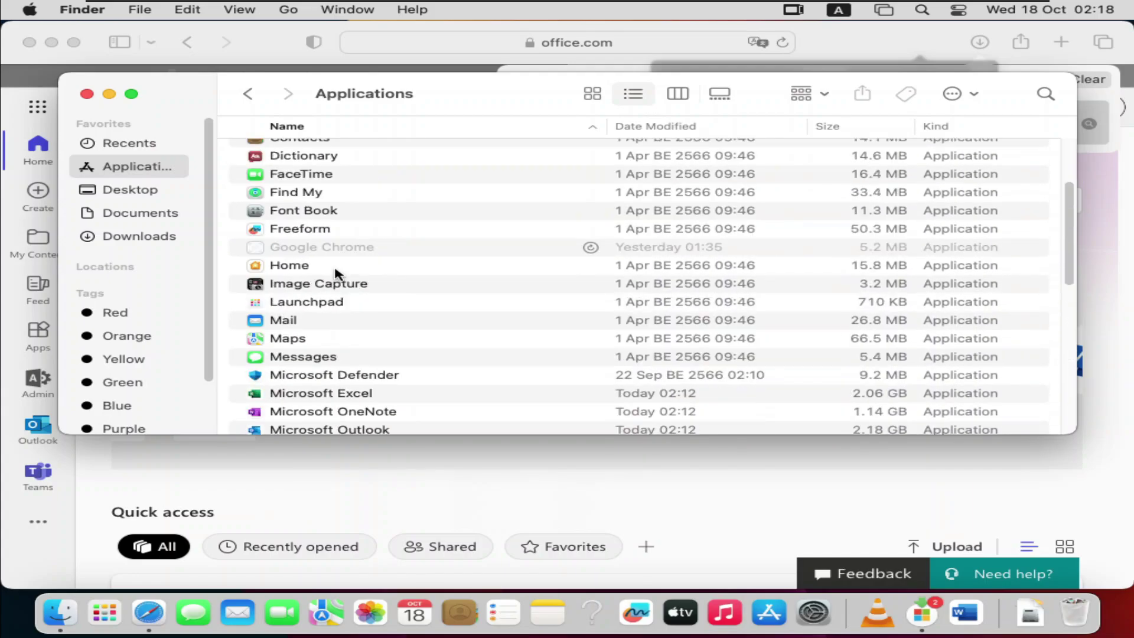
scroll(336, 277, down, 1)
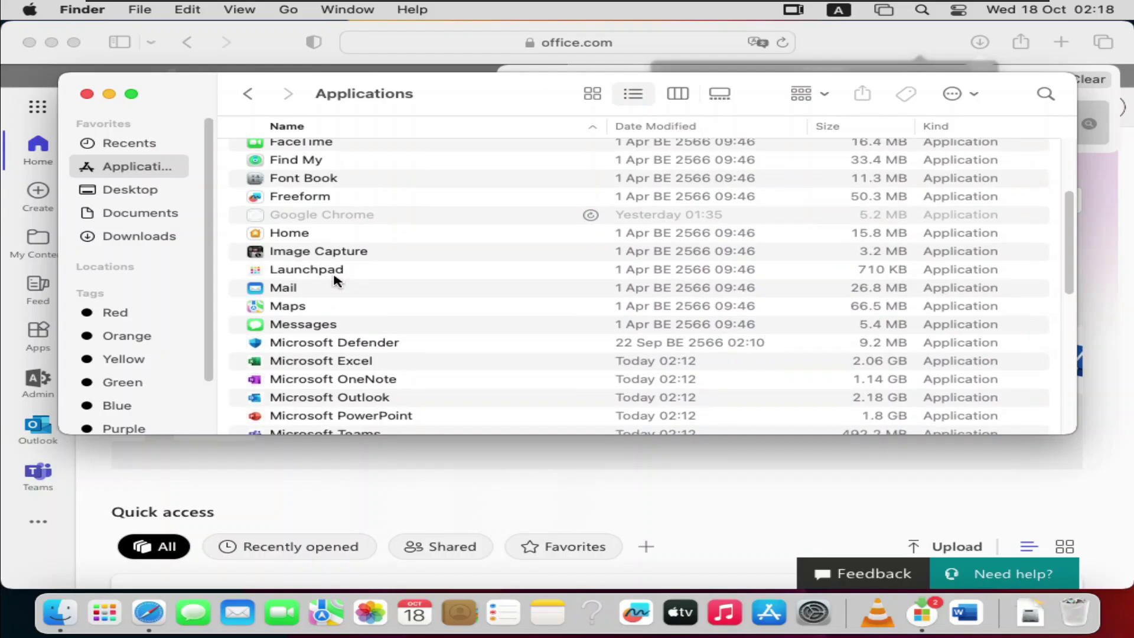
scroll(354, 266, down, 8)
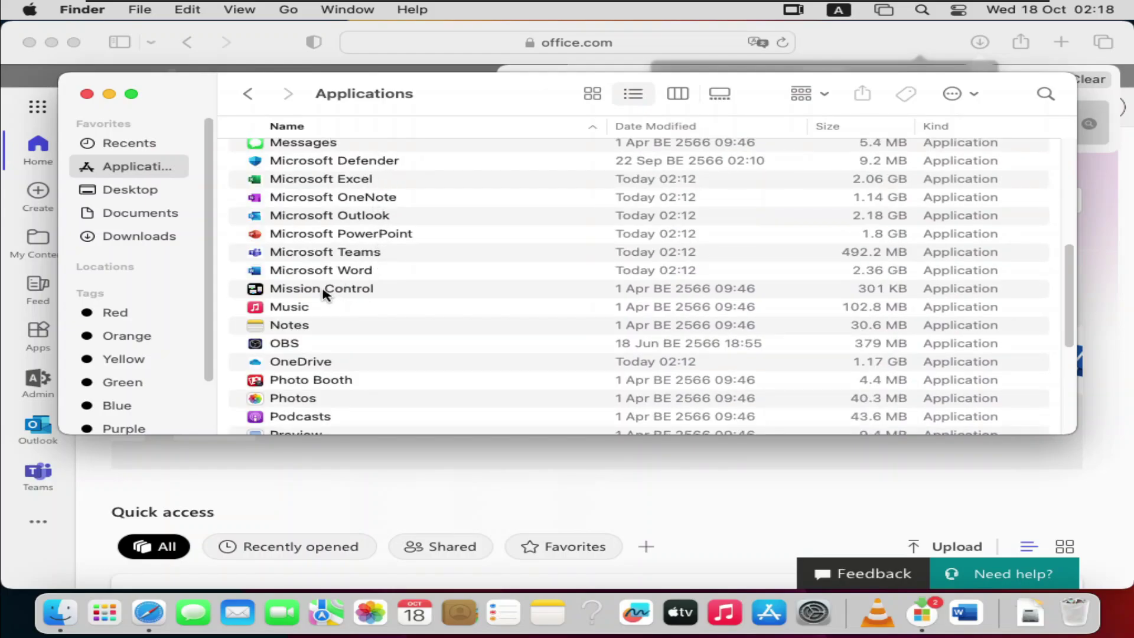
double_click(379, 235)
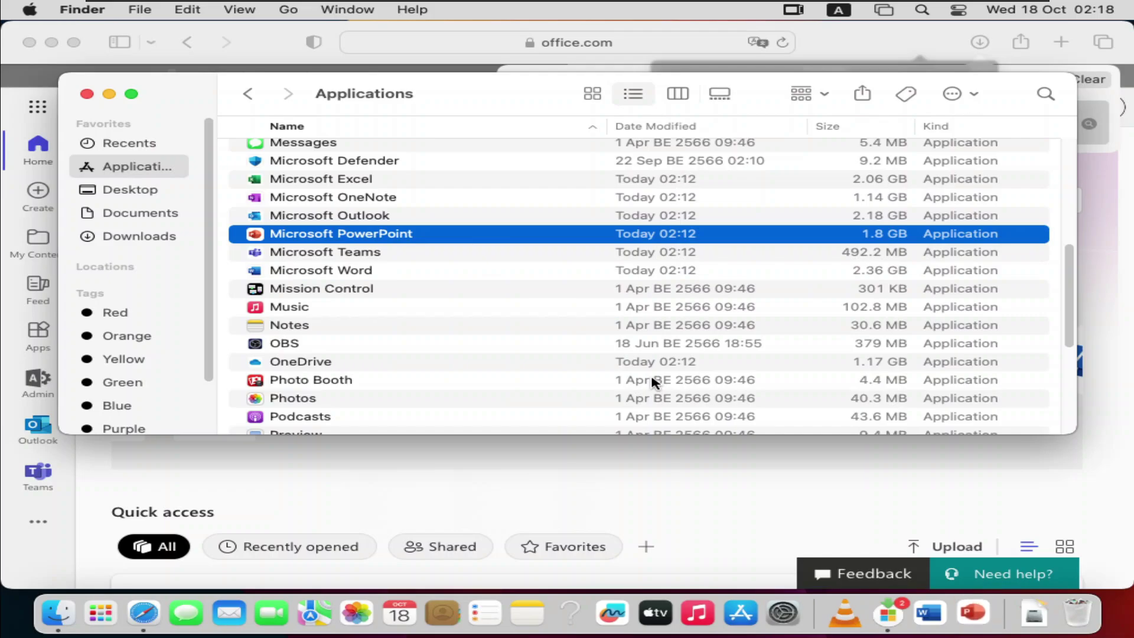
Step: Bring PowerPoint forward and confirm the You're all set screen with Start Using PowerPoint
click(973, 614)
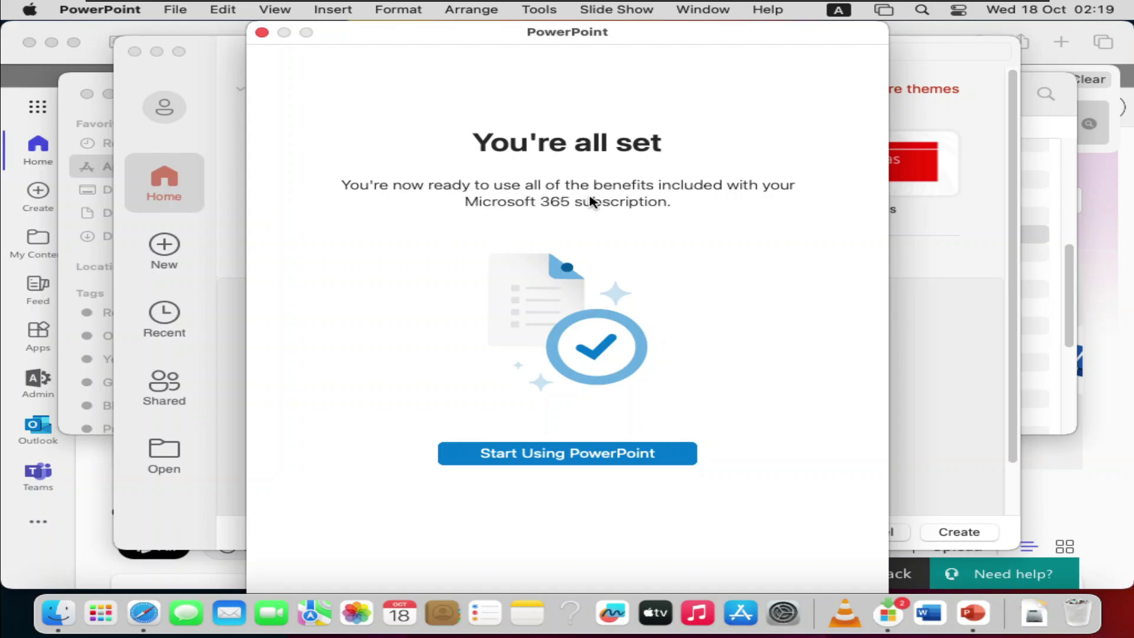
click(576, 459)
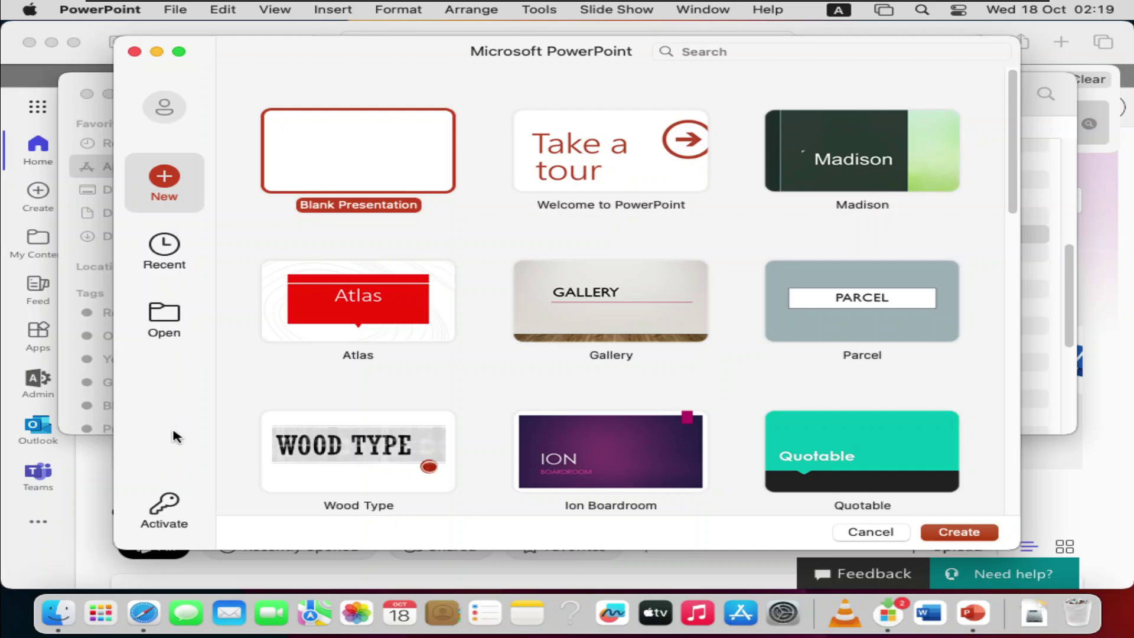
Step: Start PowerPoint activation with the 'Already bought Office? Sign in' option, then return to Safari
click(165, 512)
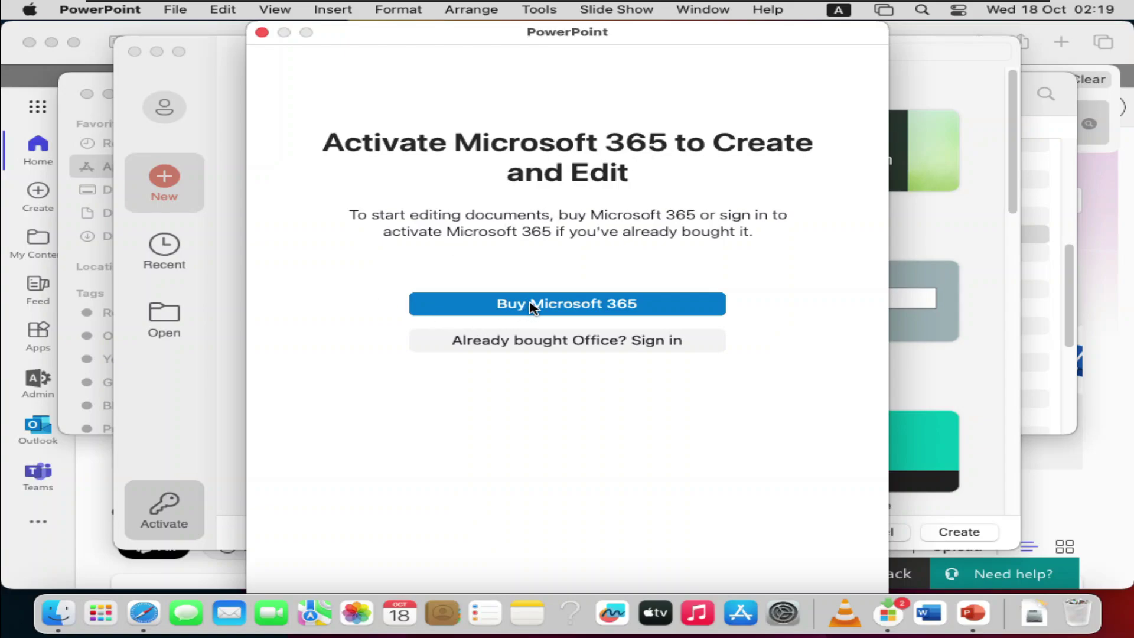
click(552, 349)
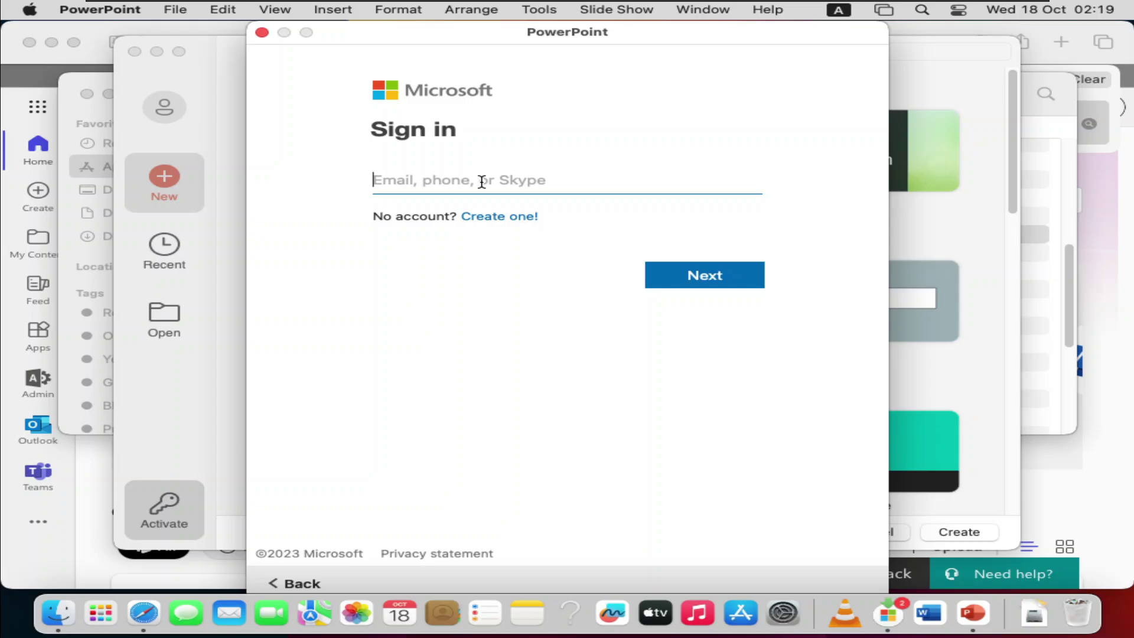
click(139, 609)
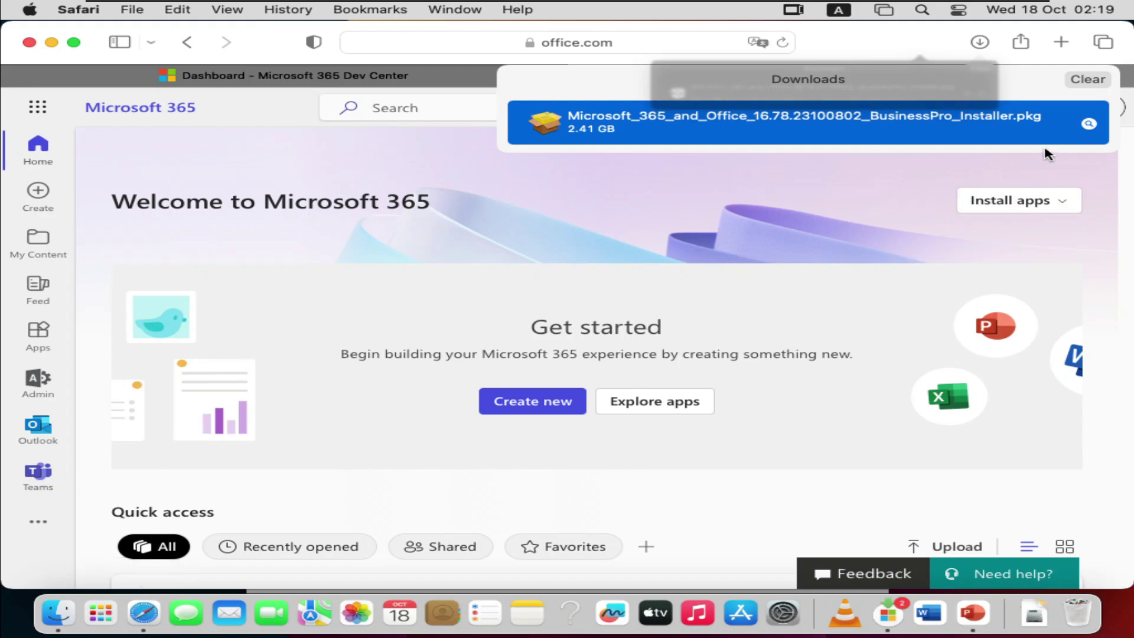
Step: Clear the finished downloads list in Safari
click(1087, 79)
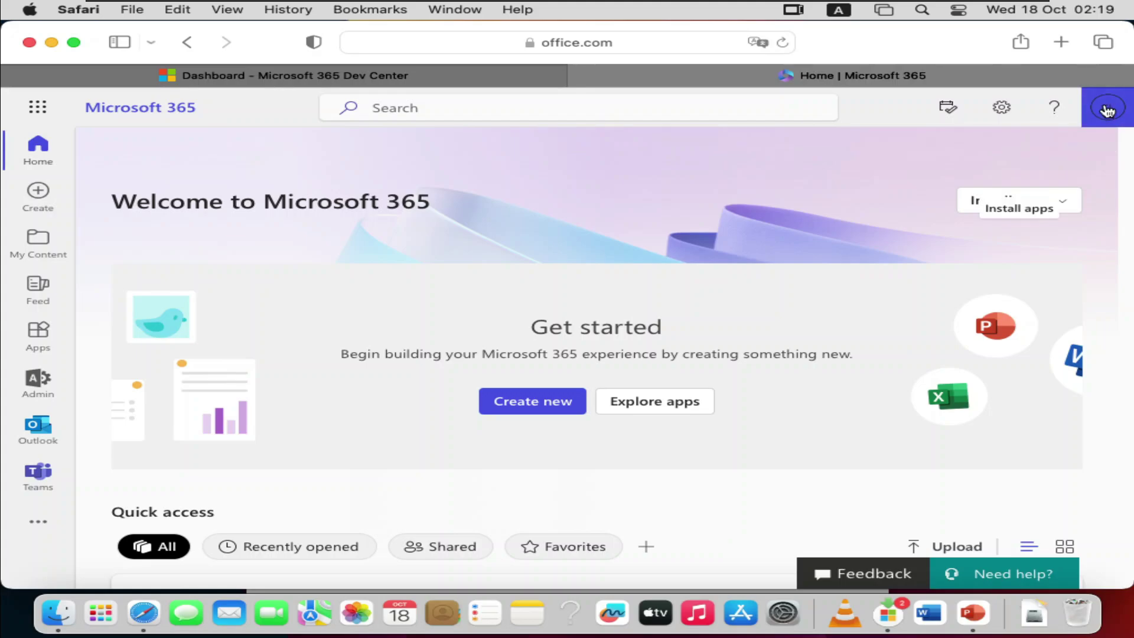
scroll(691, 208, down, 5)
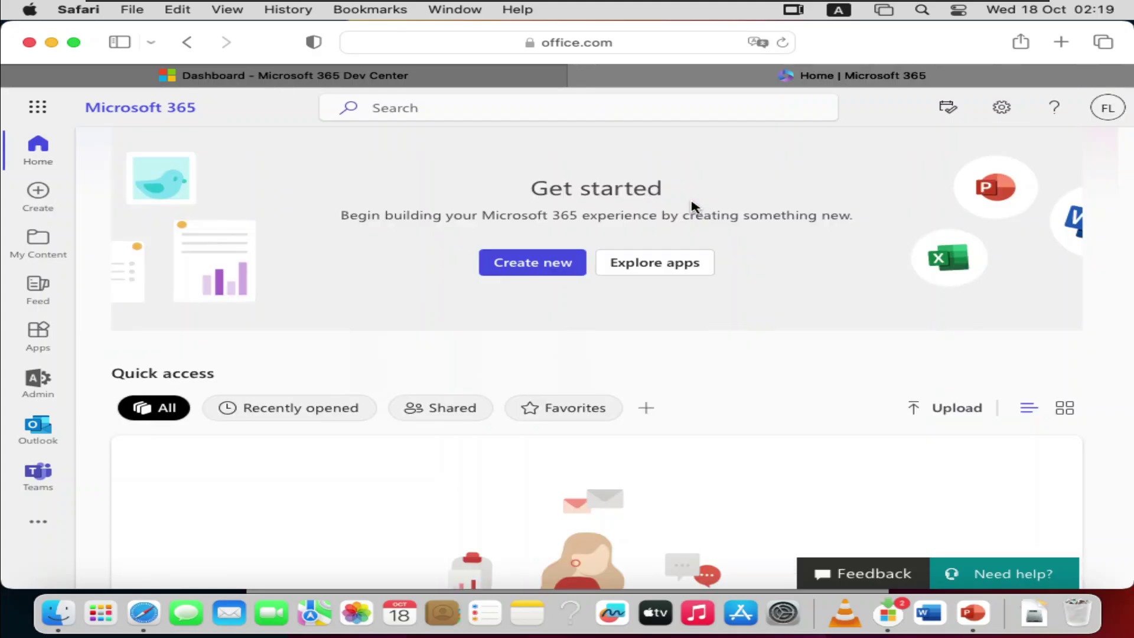
scroll(691, 207, up, 4)
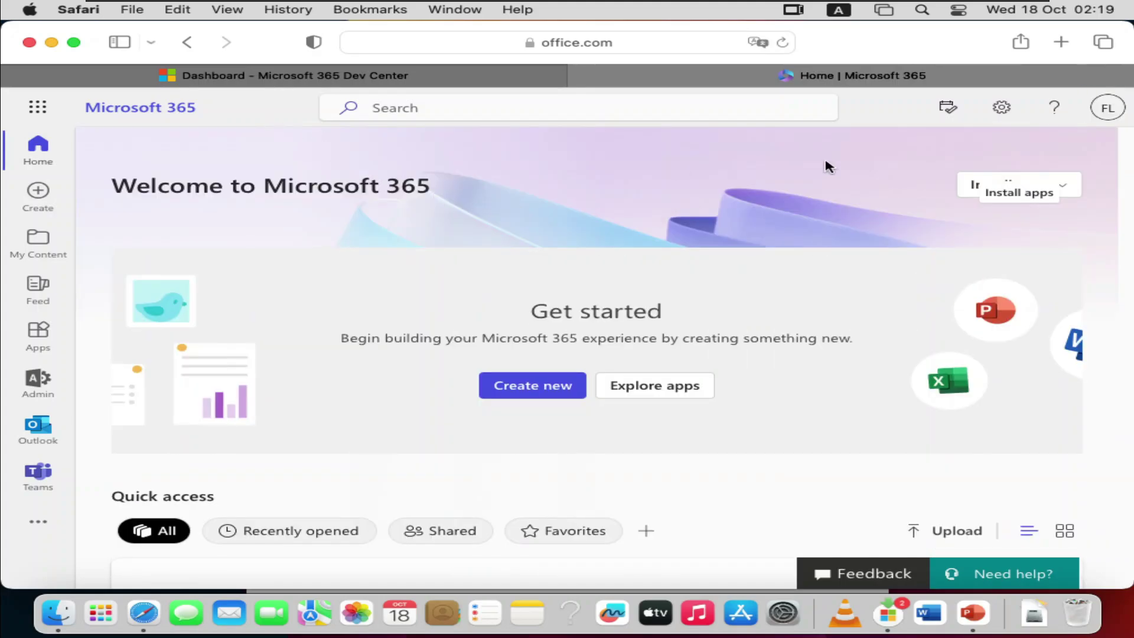
Step: Open the account overview page and copy the admin account's e-mail address
click(1126, 106)
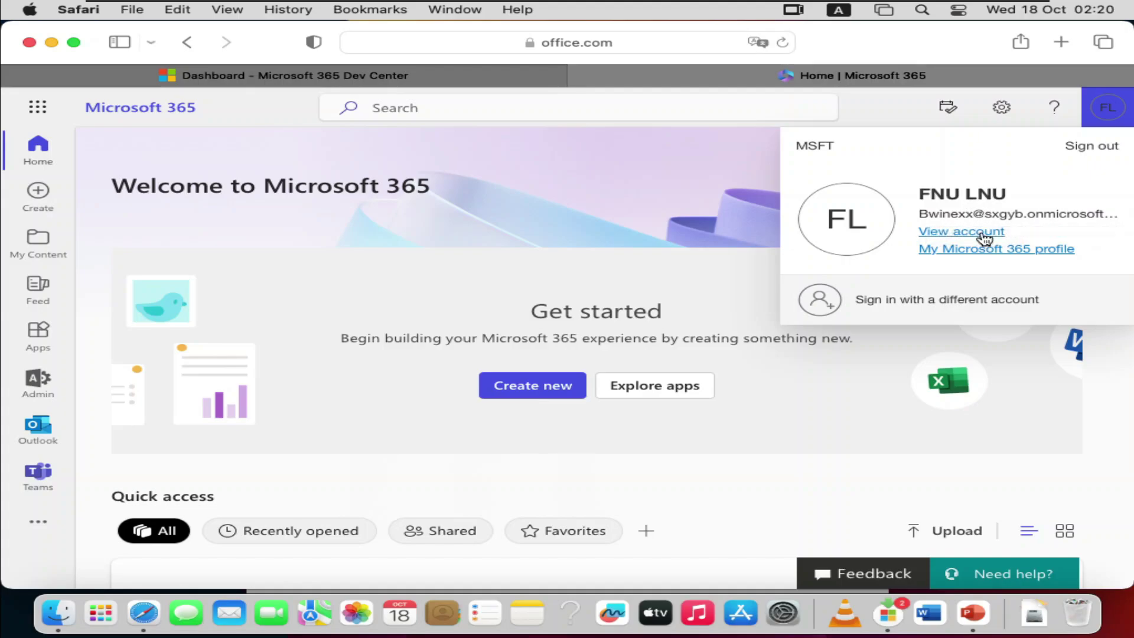
click(985, 237)
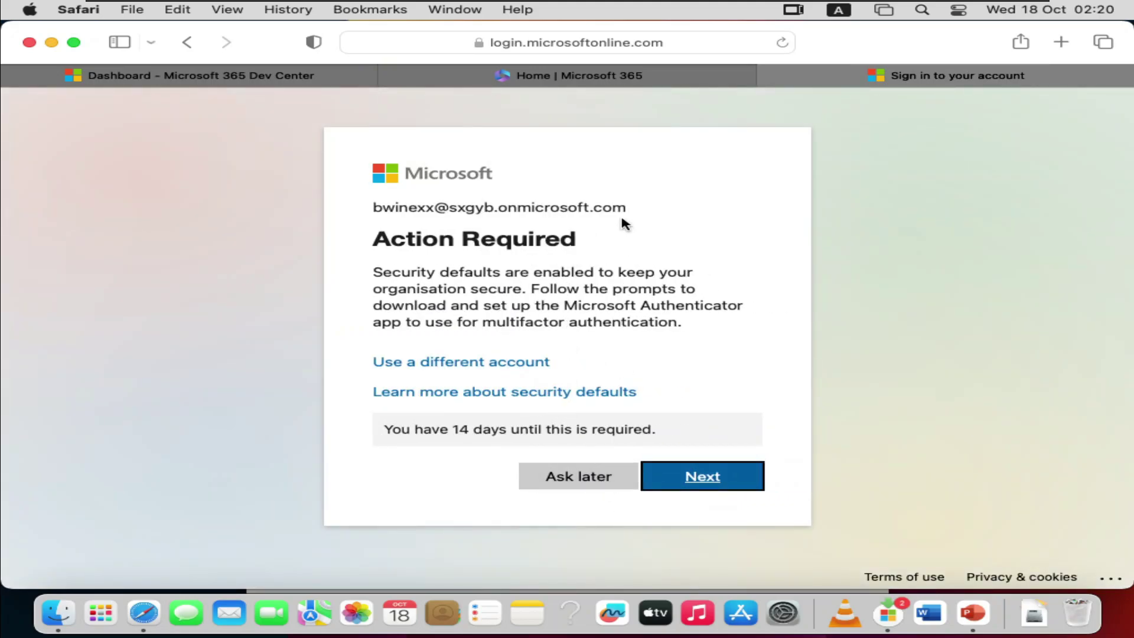
drag(627, 211, 371, 208)
right_click(390, 206)
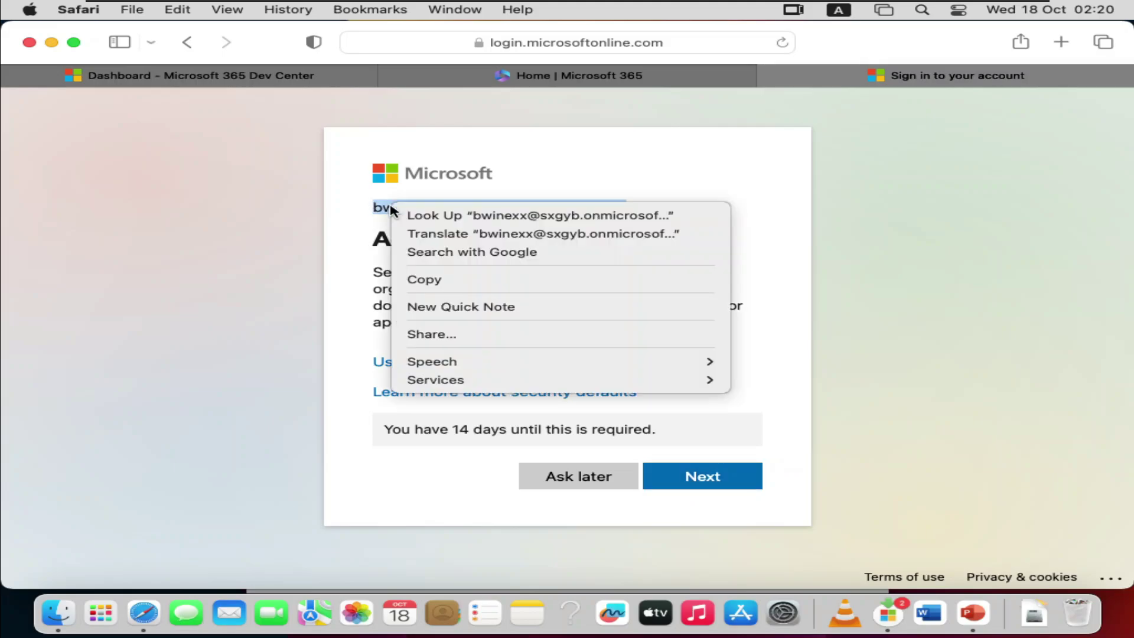
click(437, 280)
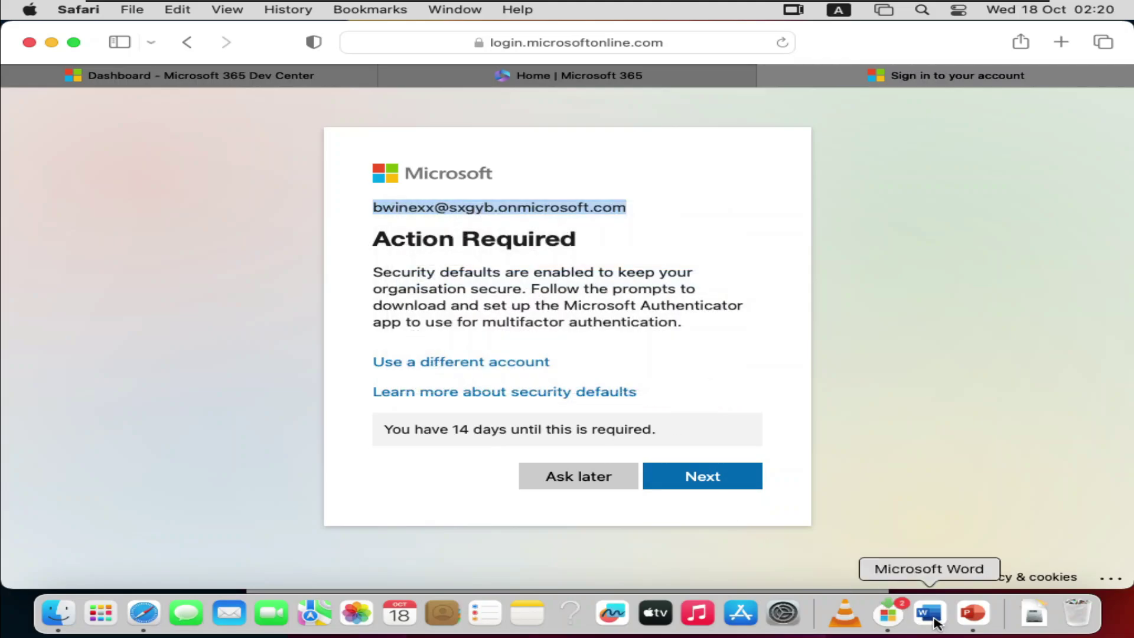
Step: Sign in to PowerPoint with the pasted admin e-mail address and the account password
click(973, 614)
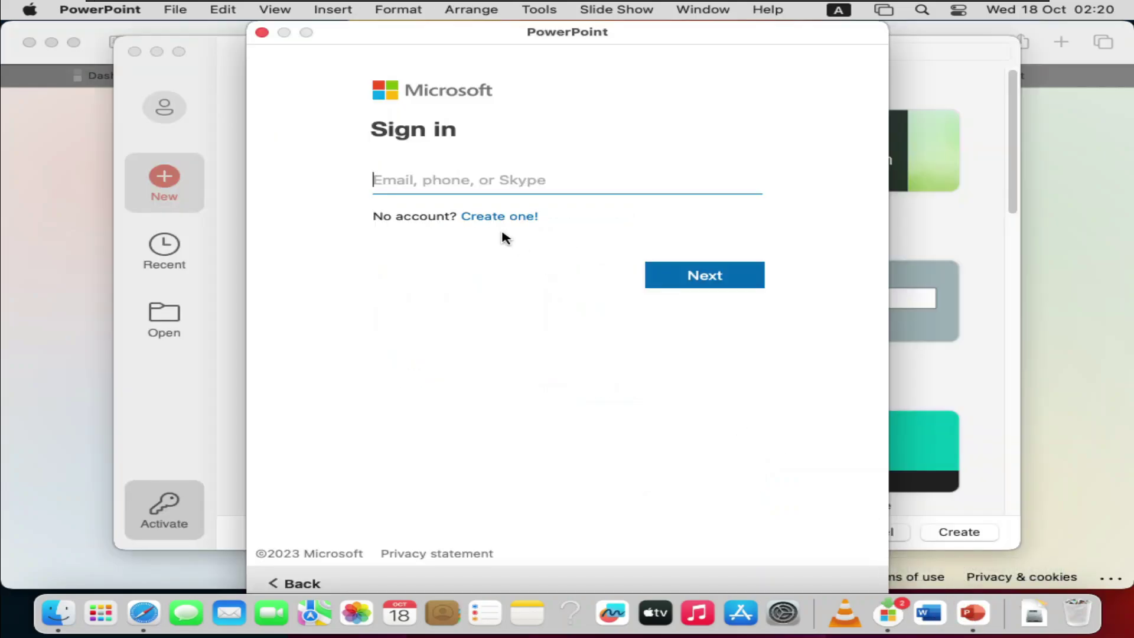
right_click(430, 180)
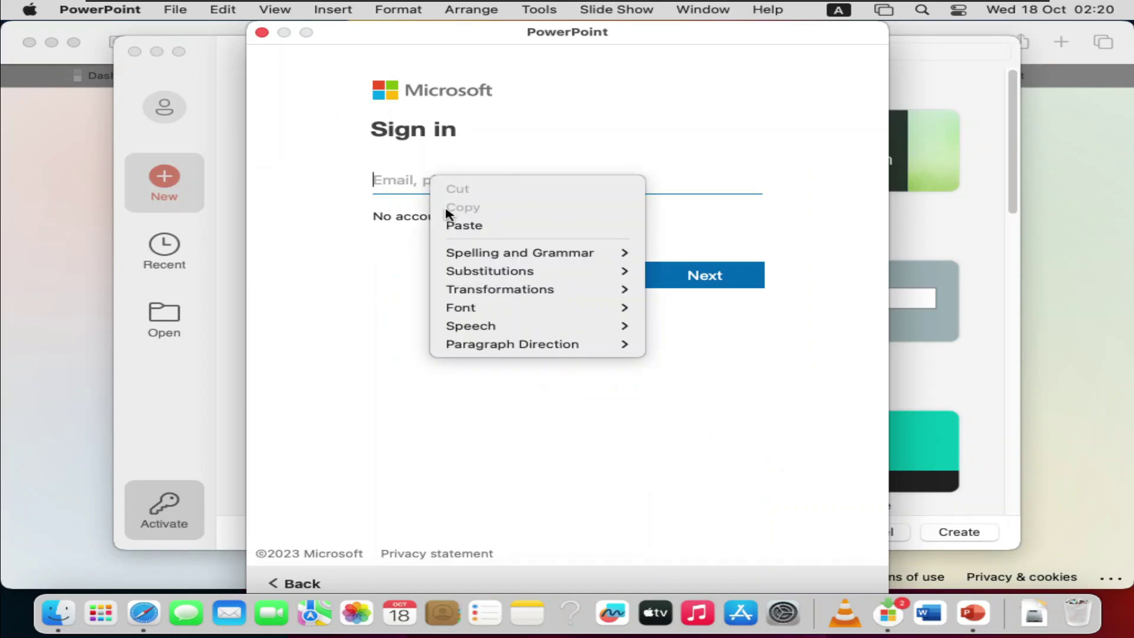
click(455, 226)
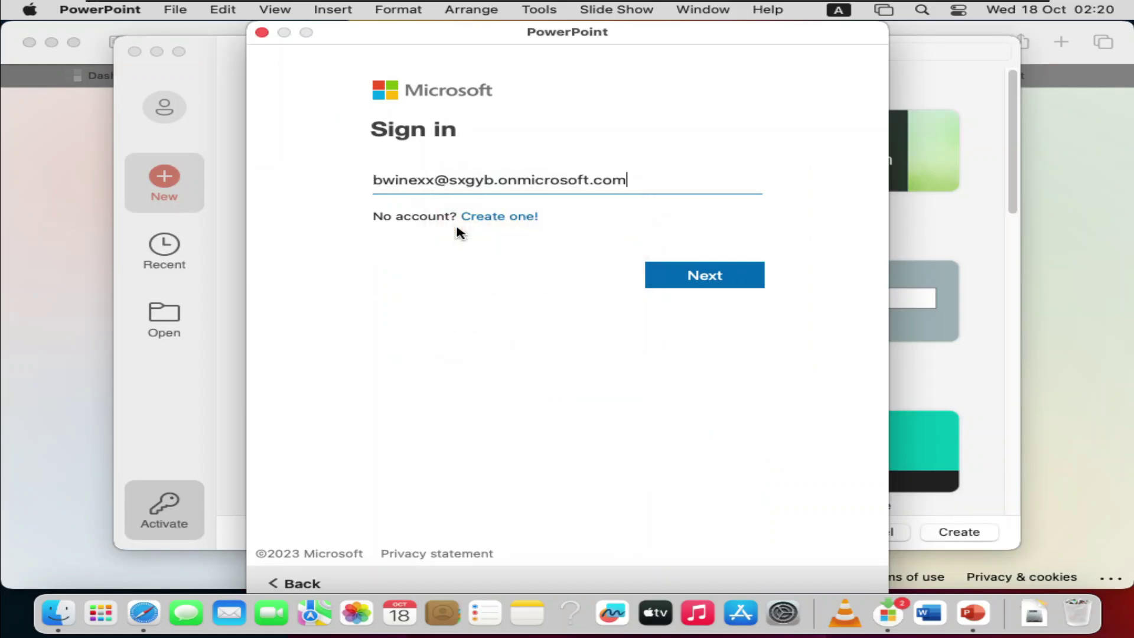
click(672, 280)
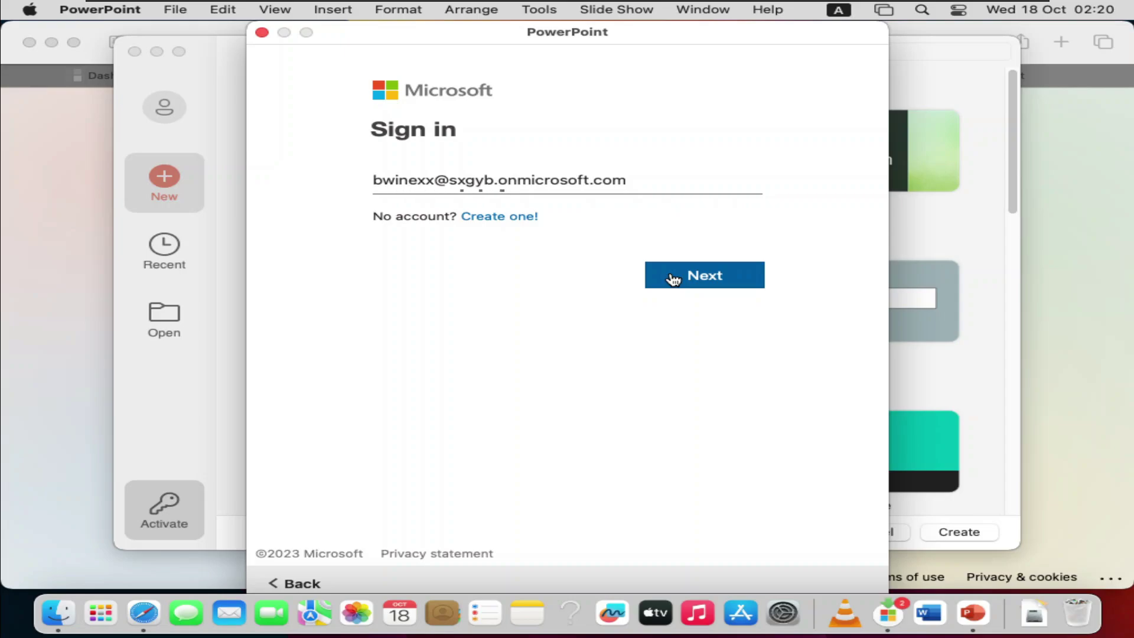
click(673, 279)
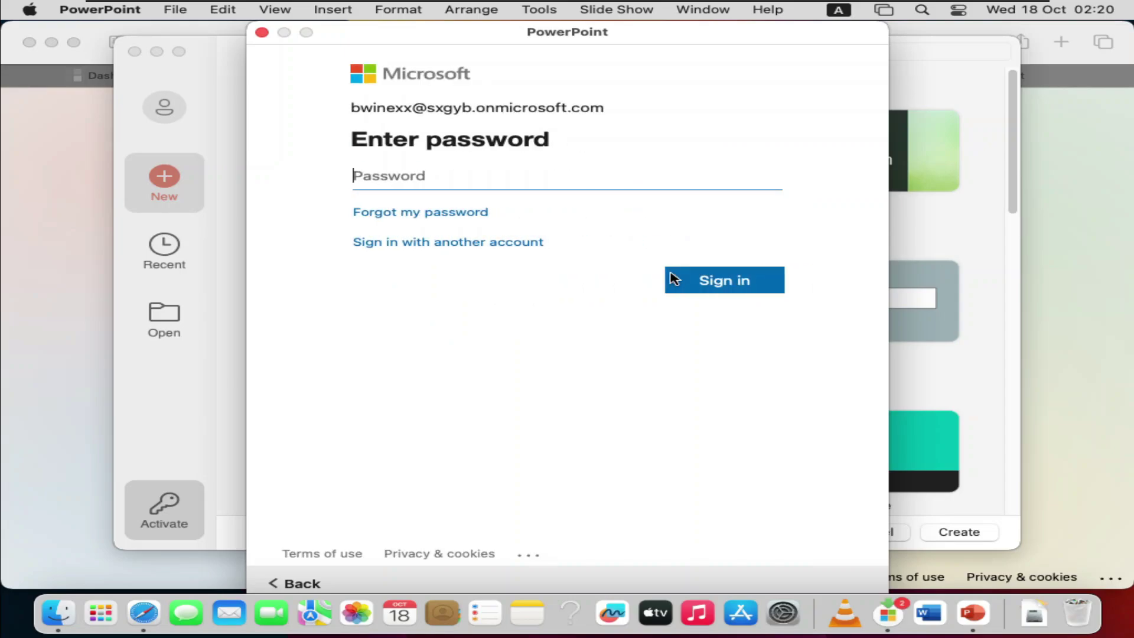
text(•)
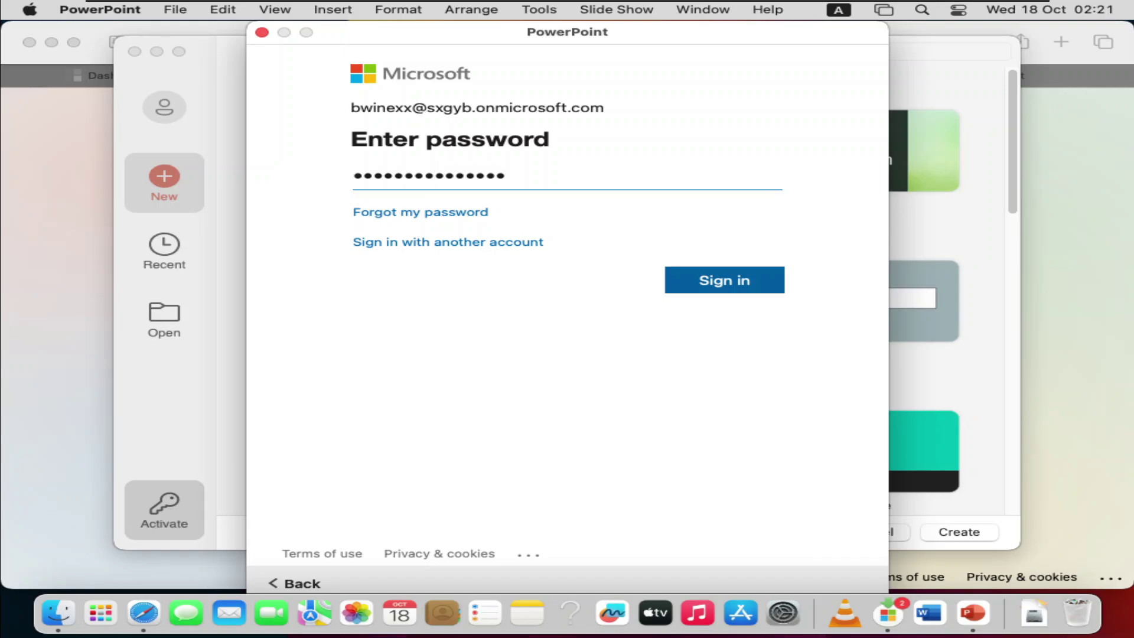
click(733, 279)
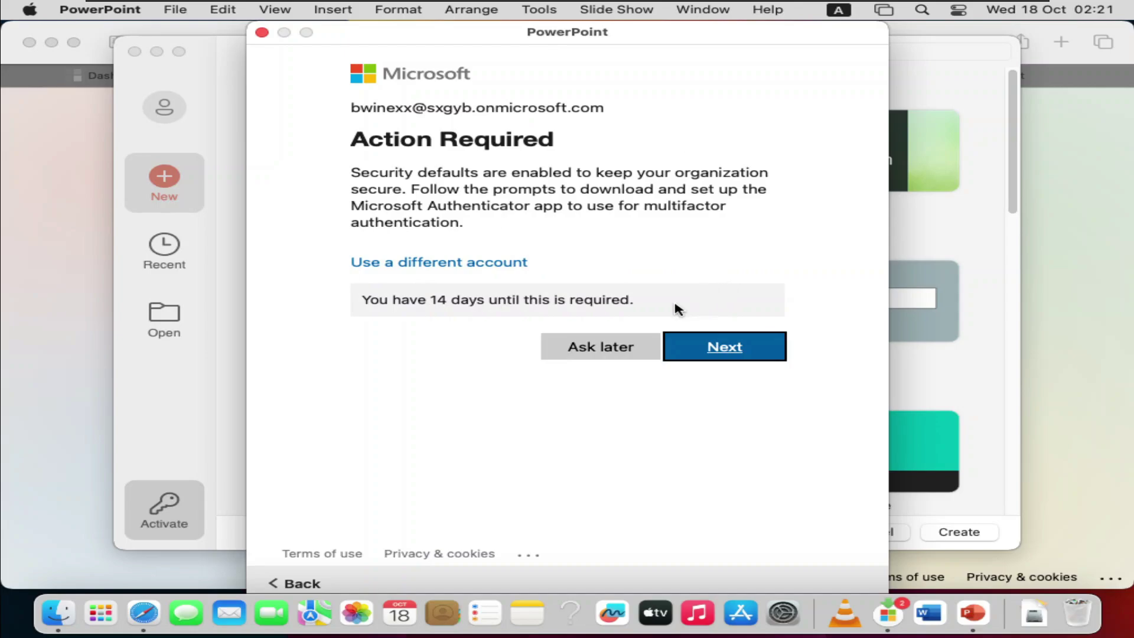
Step: Choose Ask later for multifactor setup, accept the privacy notice, and start using PowerPoint
click(609, 349)
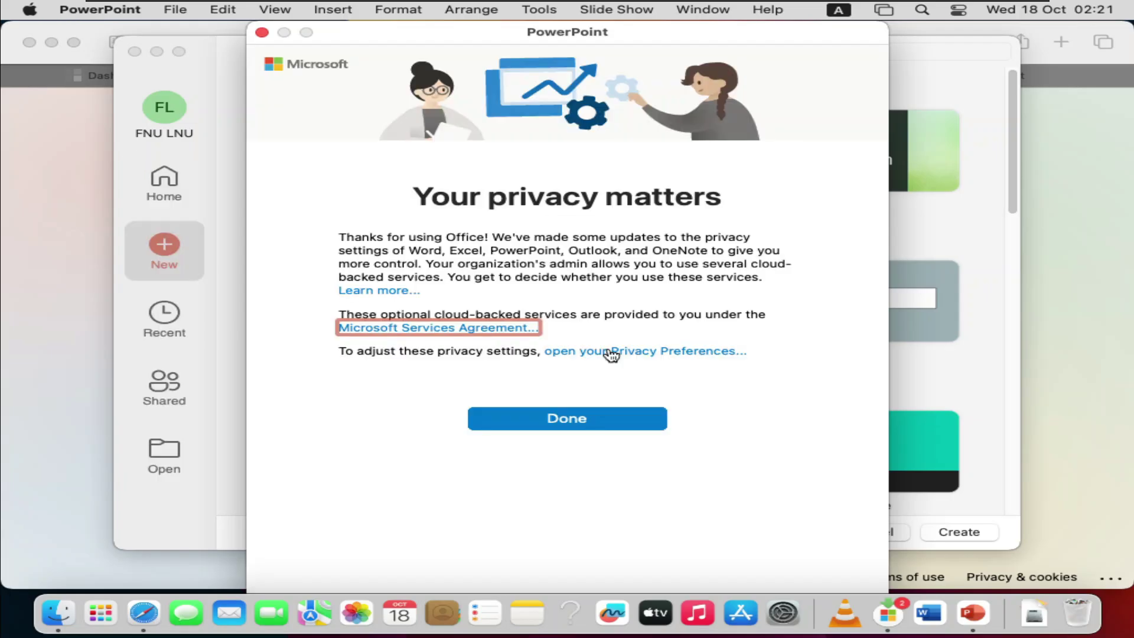
click(613, 420)
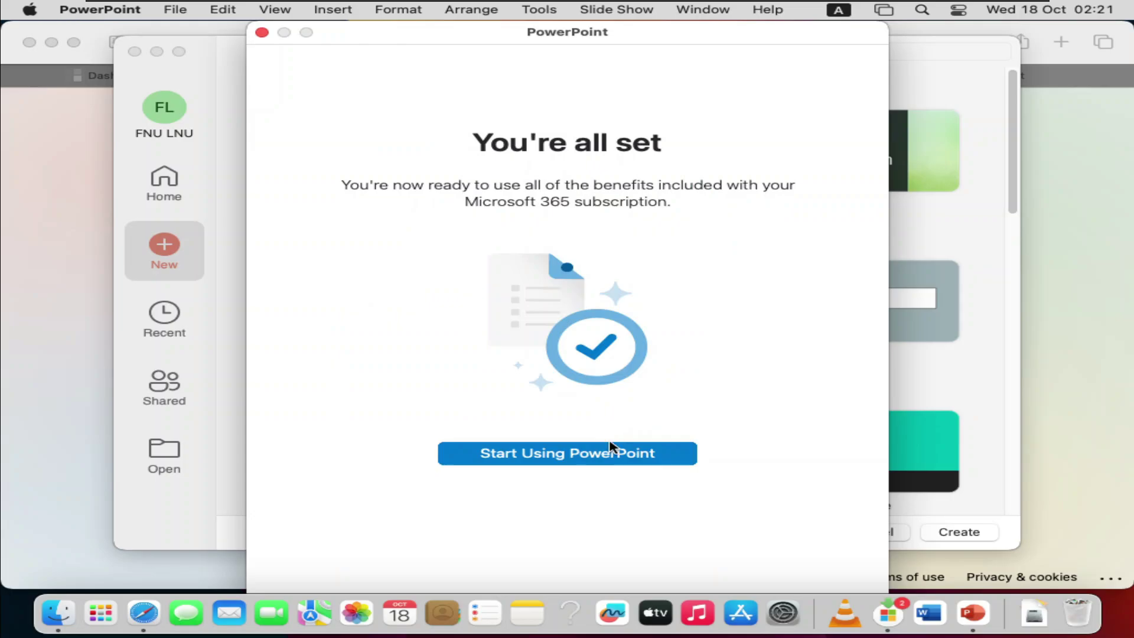
click(616, 459)
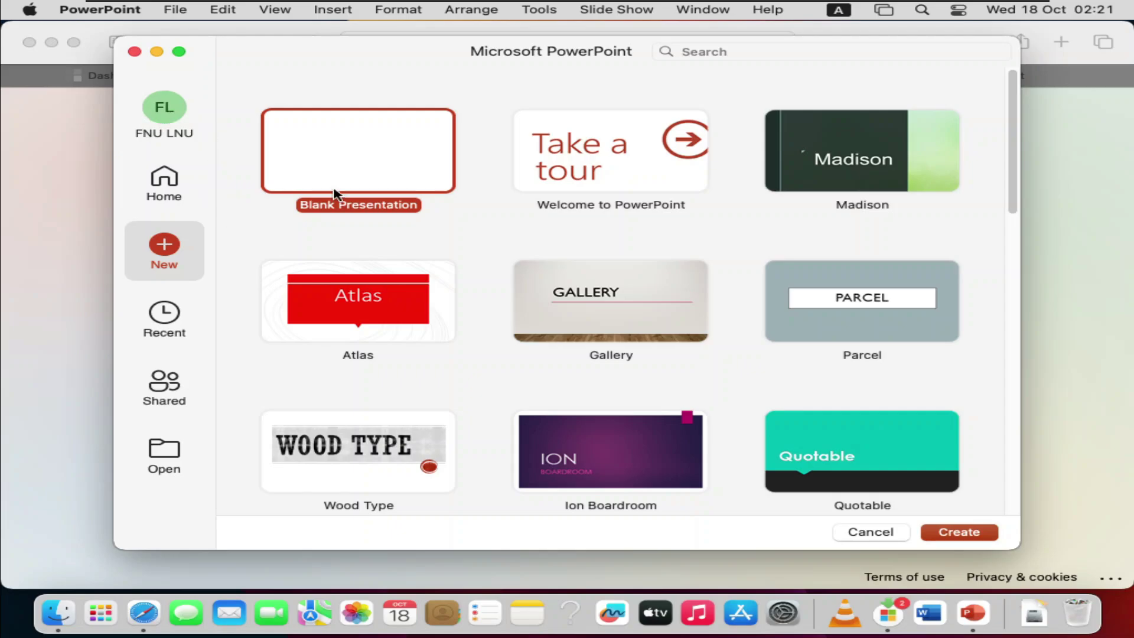
Step: Create a new presentation from the Blank Presentation template
click(367, 178)
click(967, 534)
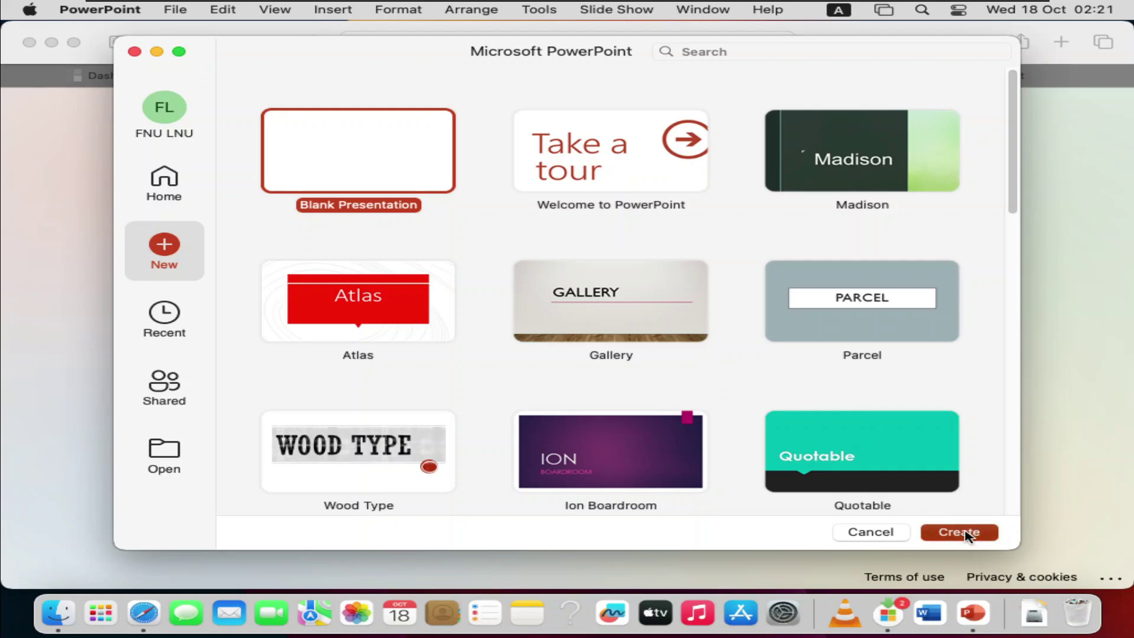